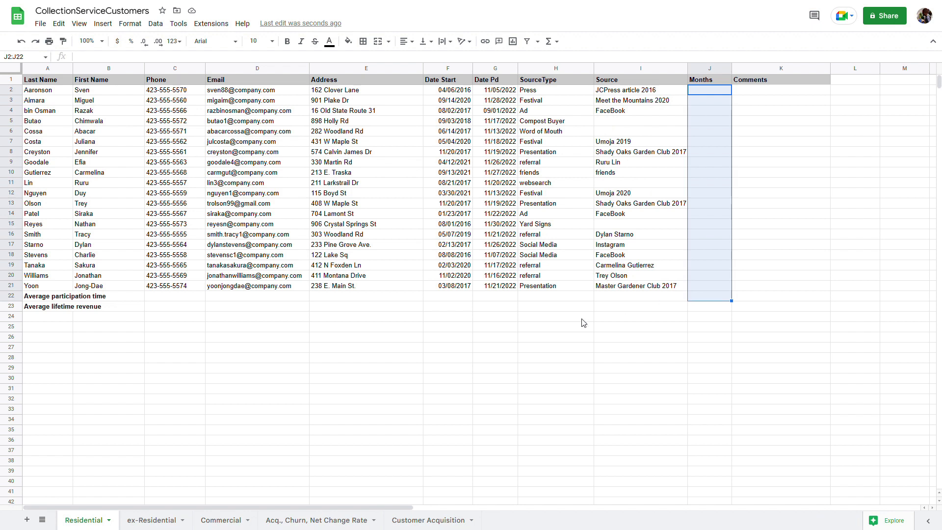
# Look through the ex-Residential, Commercial, Acq./Churn and Customer Acquisition sheets, then return to Residential
pyautogui.click(159, 521)
pyautogui.click(210, 522)
pyautogui.click(291, 521)
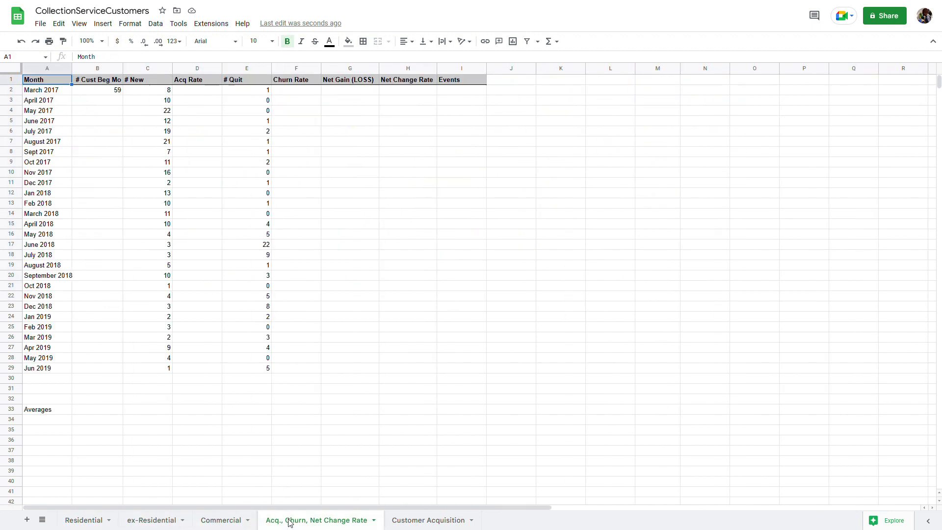
pyautogui.click(441, 521)
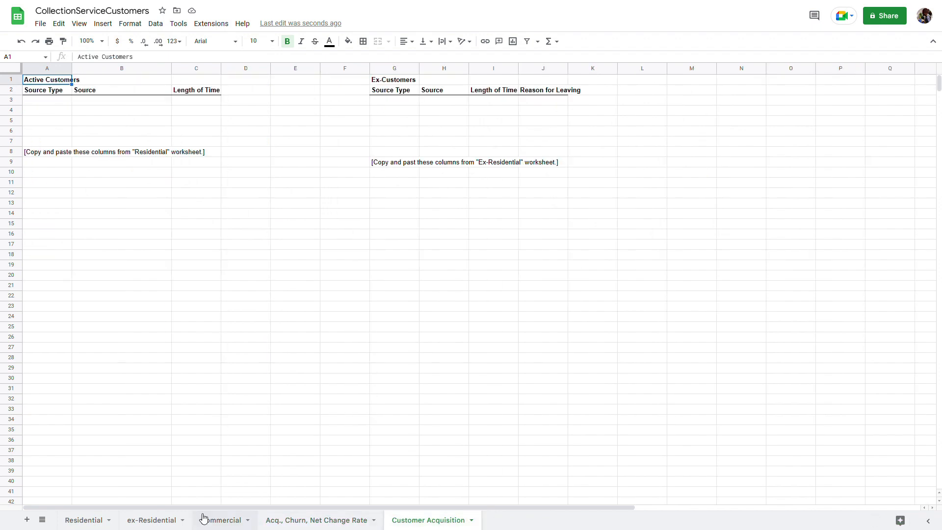
pyautogui.click(94, 519)
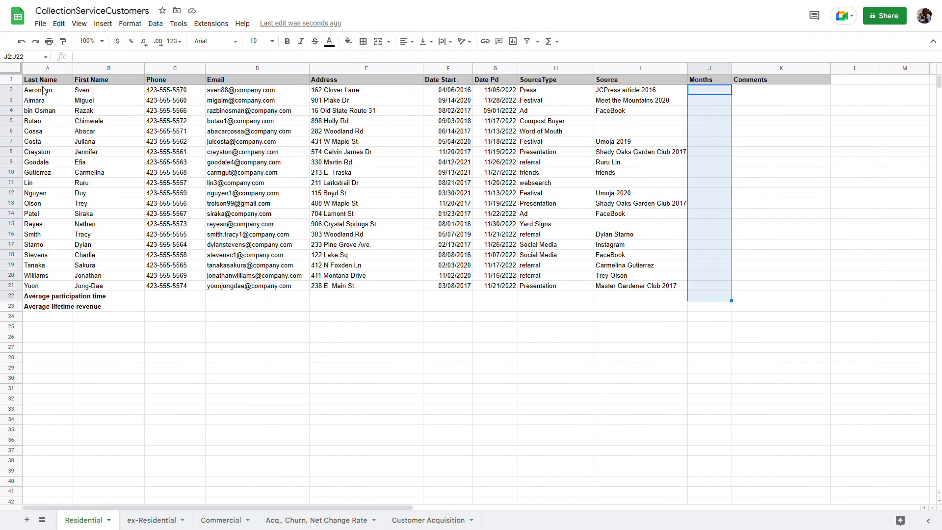
# Review the first name in B2 and several start and paid dates in columns F and G
pyautogui.click(82, 92)
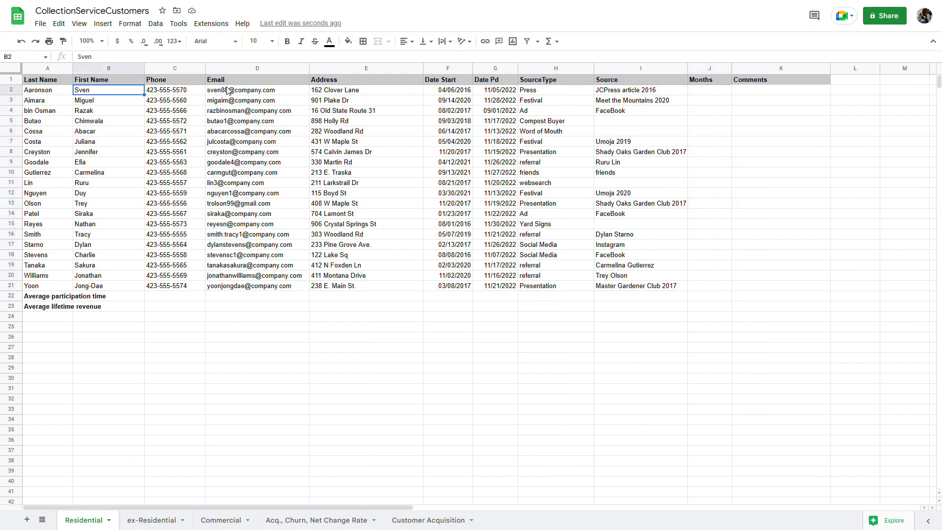
pyautogui.moveTo(227, 90)
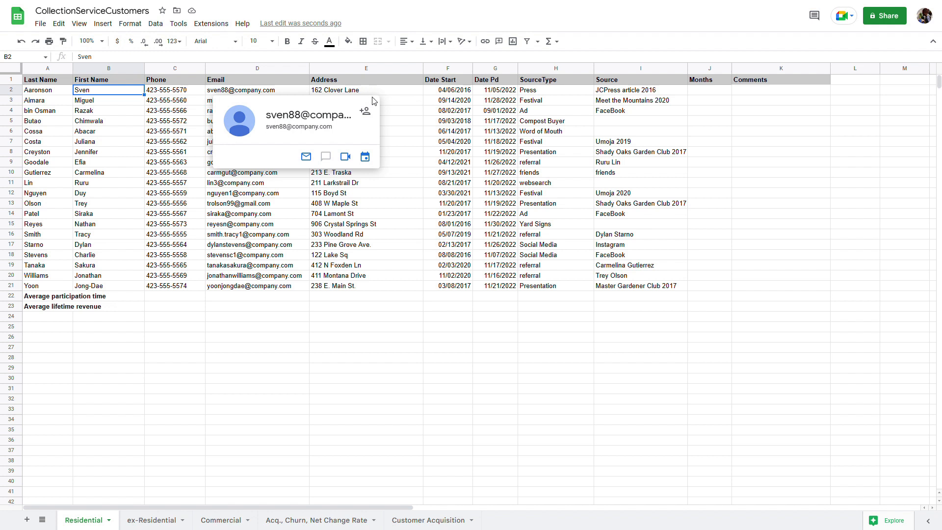
pyautogui.click(435, 89)
pyautogui.click(445, 167)
pyautogui.click(447, 204)
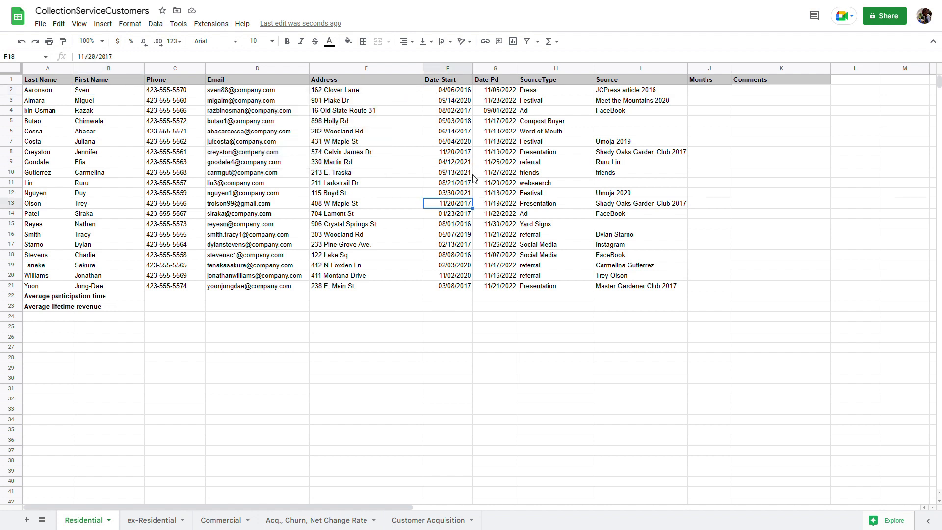
pyautogui.click(496, 94)
pyautogui.click(496, 122)
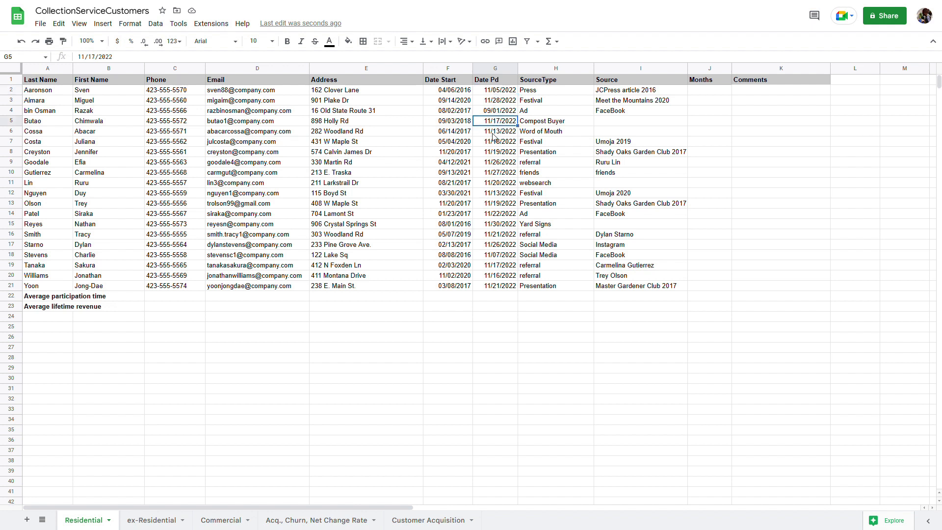
pyautogui.click(494, 185)
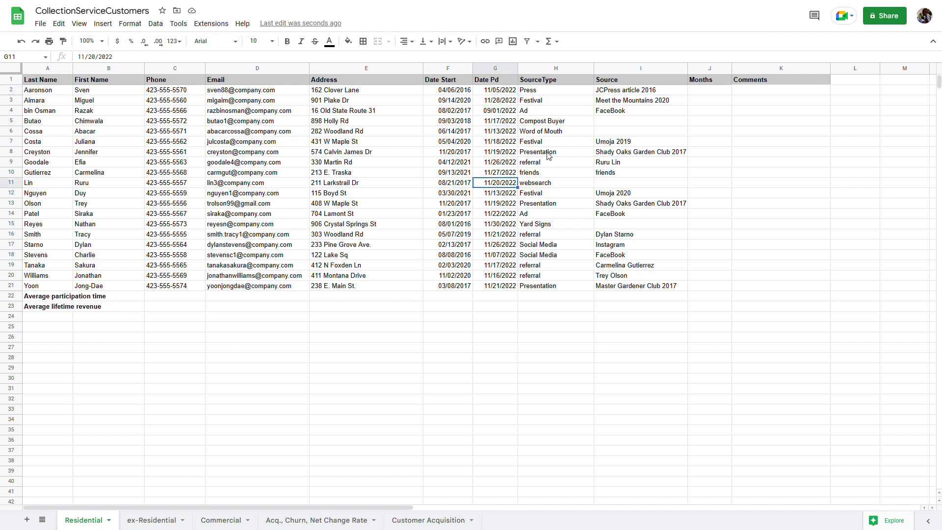
# Review the Press and Festival source types and their sources in rows 2, 3 and 7
pyautogui.moveTo(555, 72); pyautogui.dragTo(624, 77)
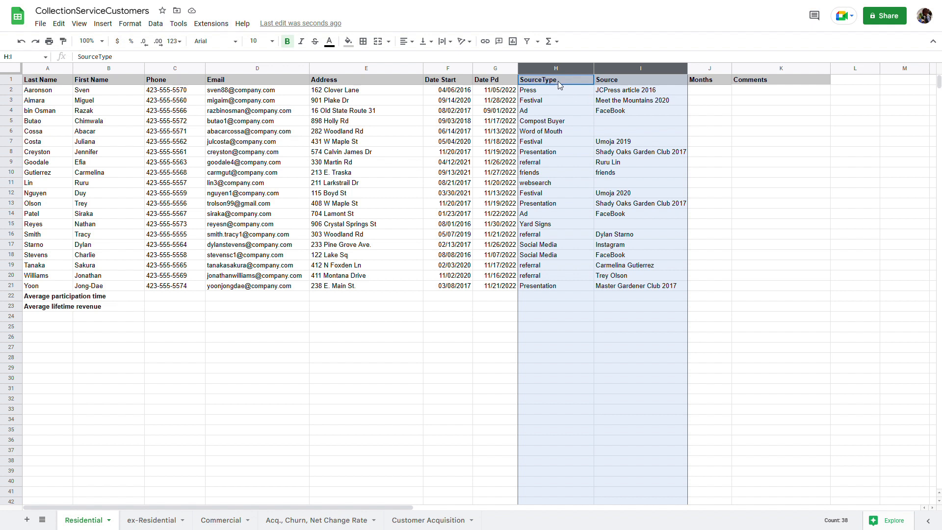
pyautogui.click(584, 89)
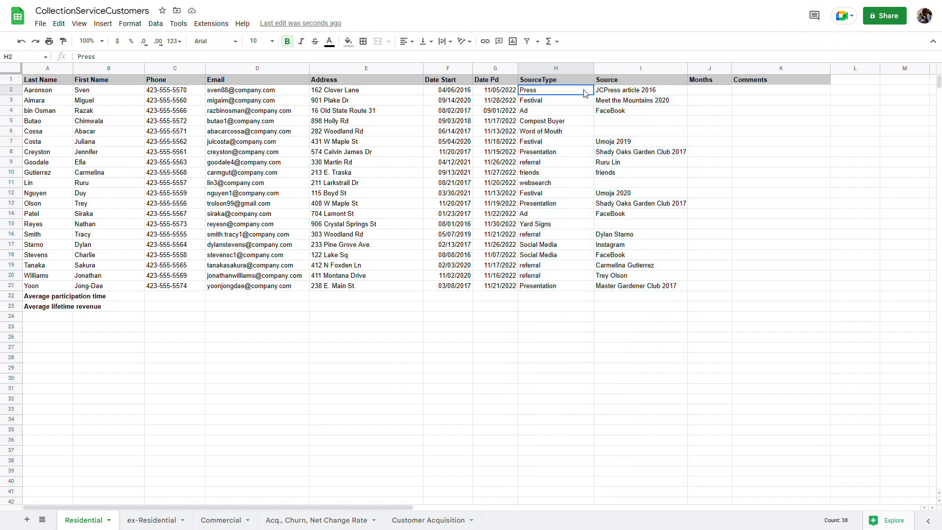
pyautogui.click(619, 96)
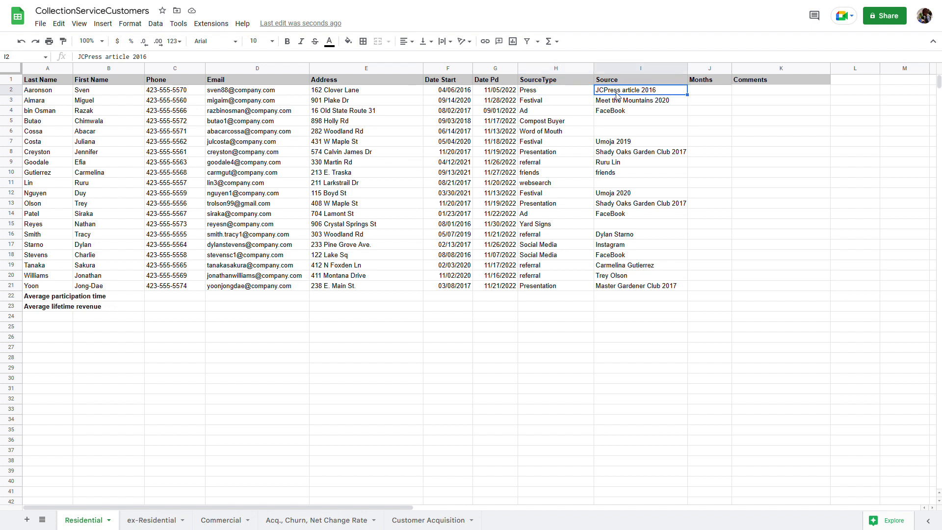
pyautogui.click(572, 95)
pyautogui.click(582, 104)
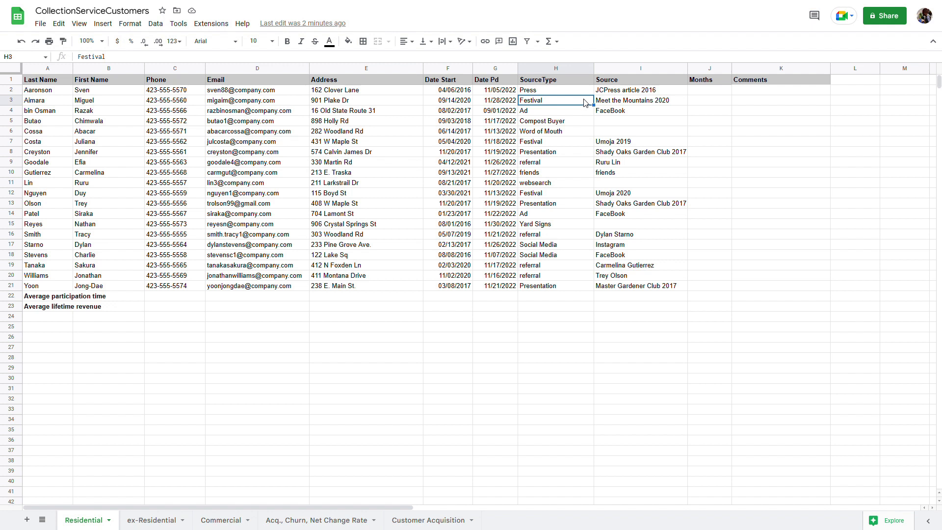
pyautogui.click(614, 103)
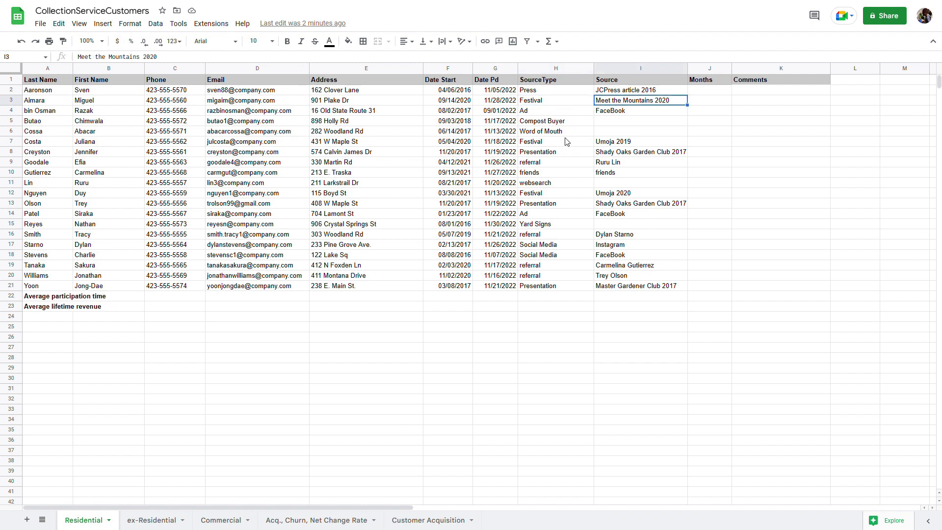
pyautogui.click(564, 144)
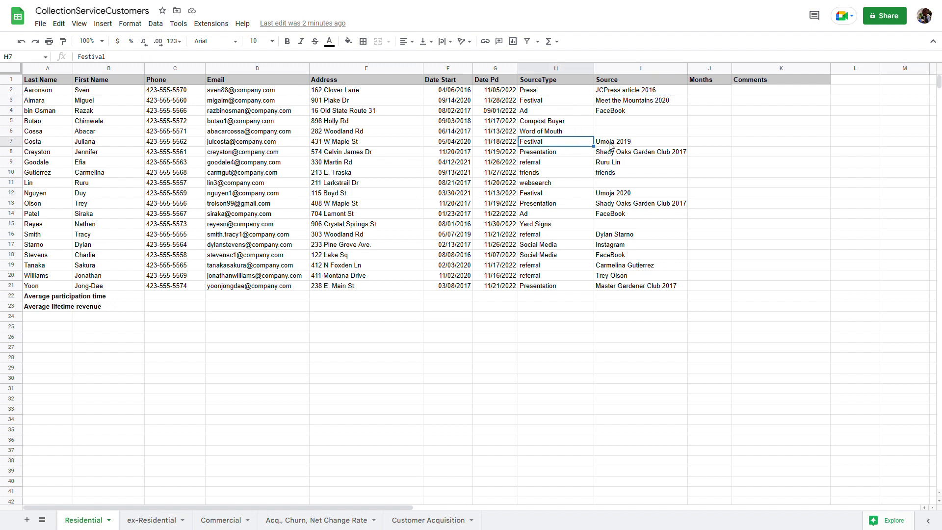
pyautogui.click(611, 146)
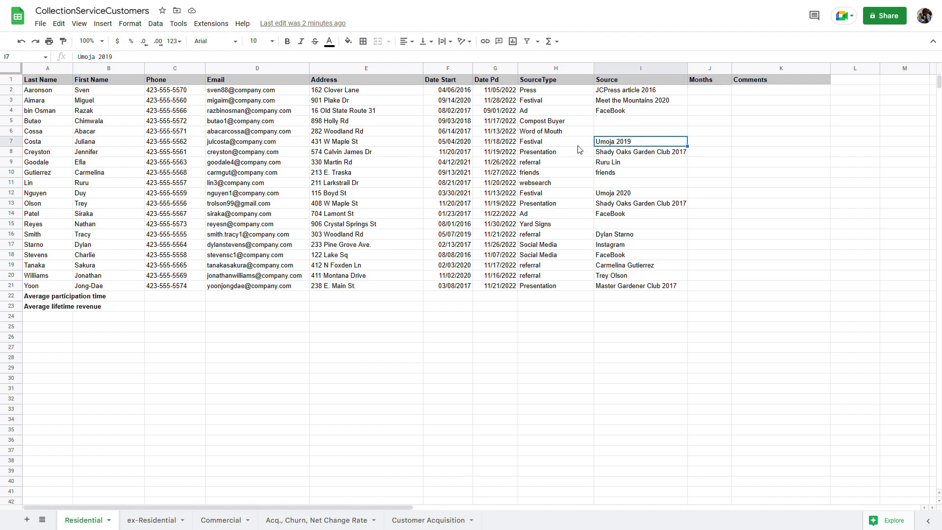
# Review the Presentation, referral and Social Media source entries in rows 8, 16 and 17
pyautogui.click(568, 157)
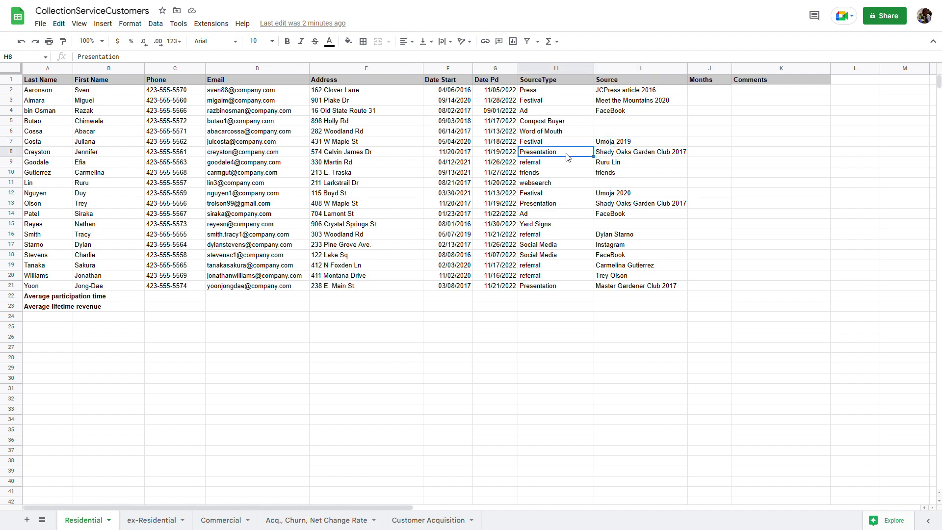
pyautogui.click(610, 157)
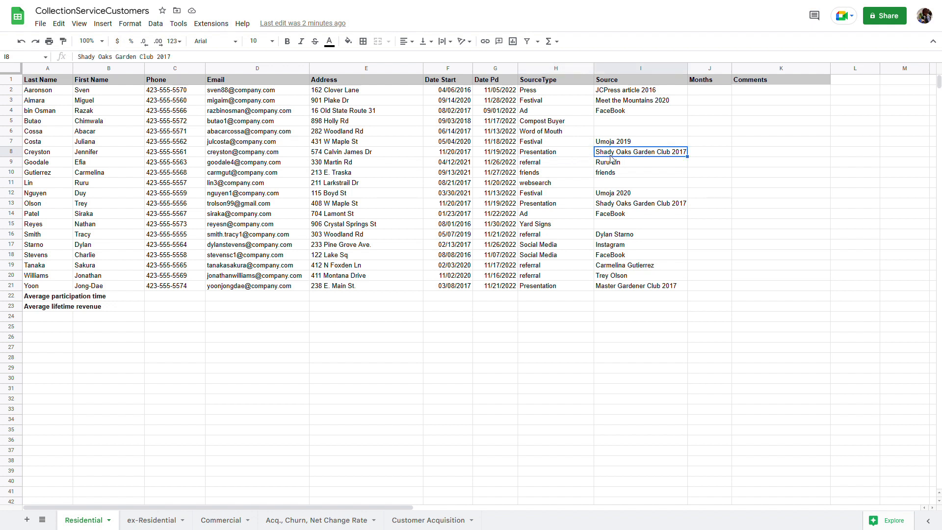
pyautogui.click(555, 235)
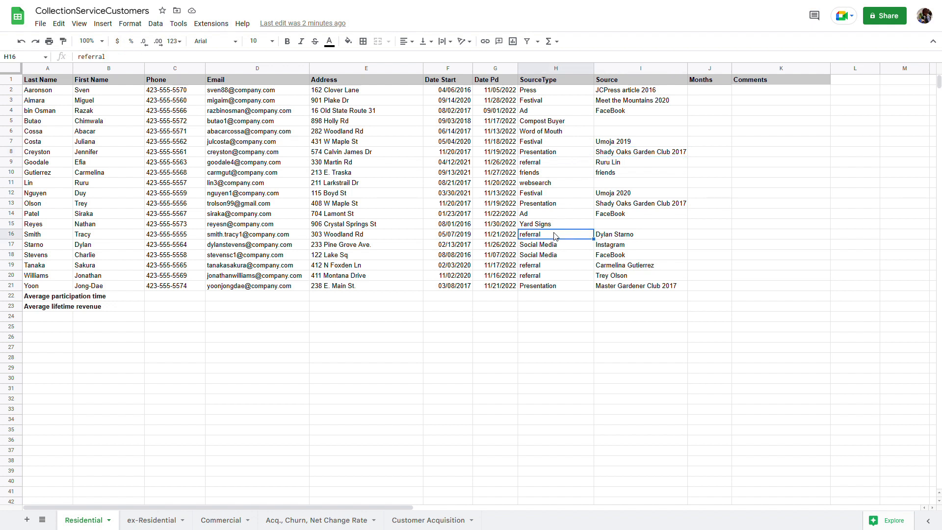
pyautogui.click(616, 237)
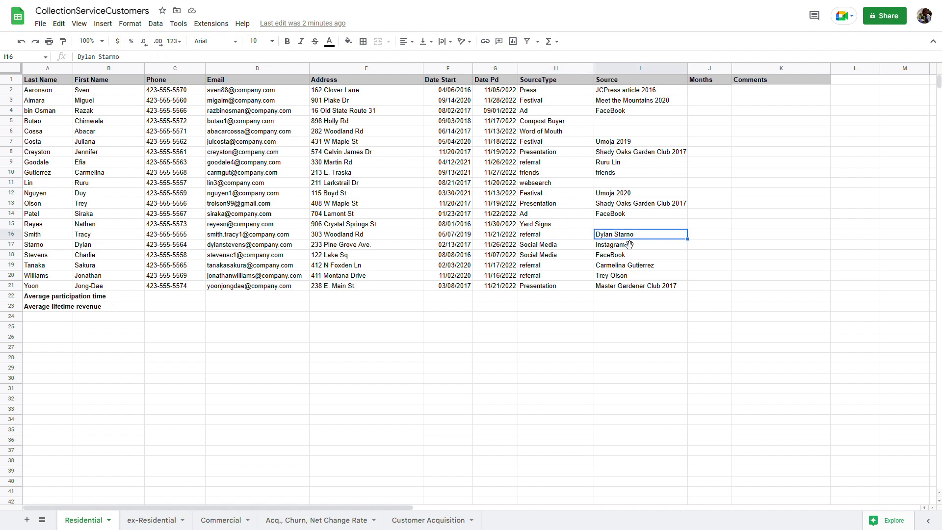
pyautogui.click(558, 247)
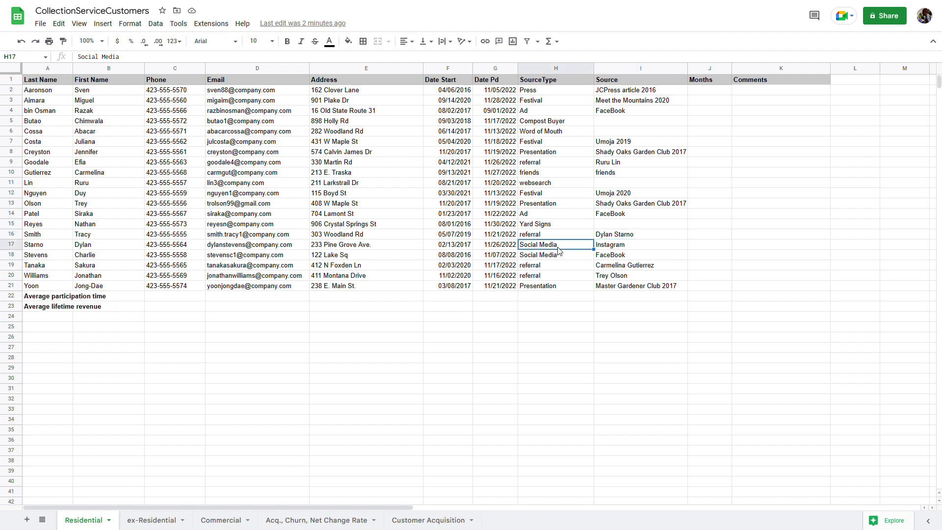
pyautogui.click(609, 247)
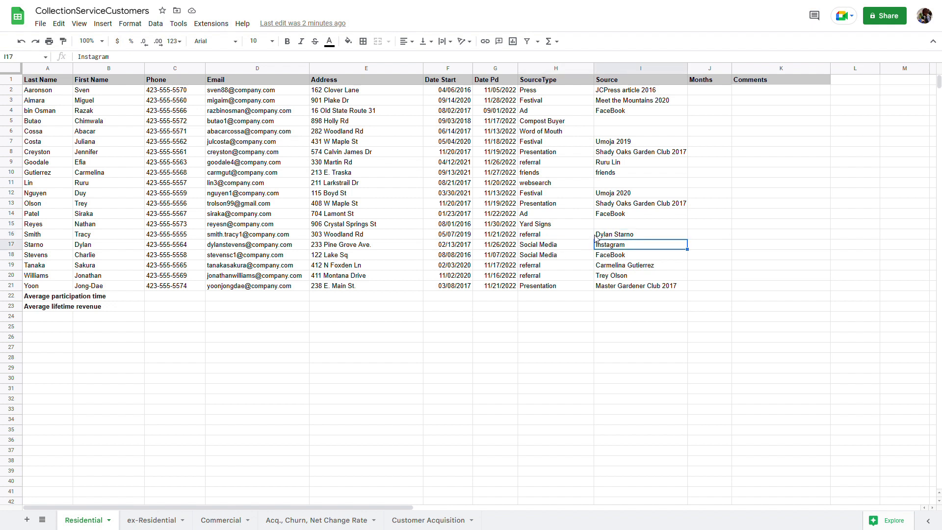
# Insert the DATEDIF function from the Date functions list into J2, the first Months cell
pyautogui.click(702, 68)
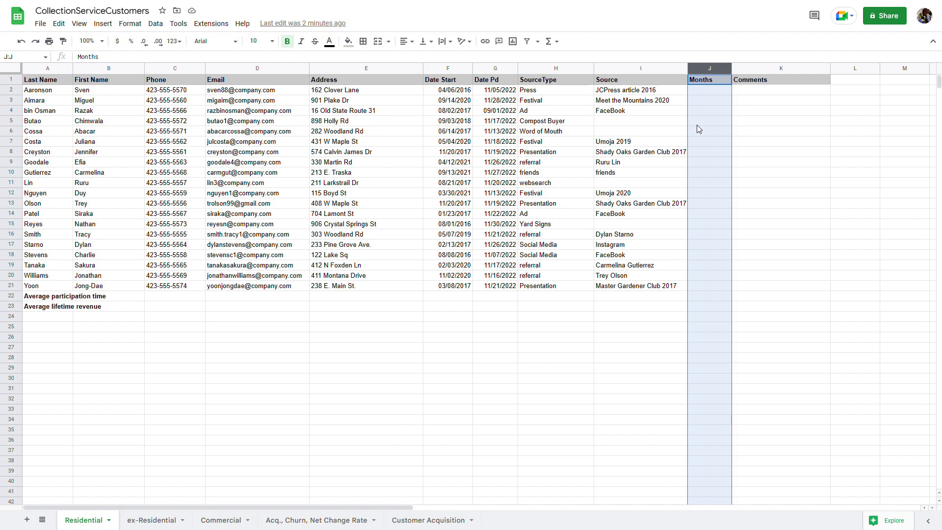
pyautogui.click(693, 299)
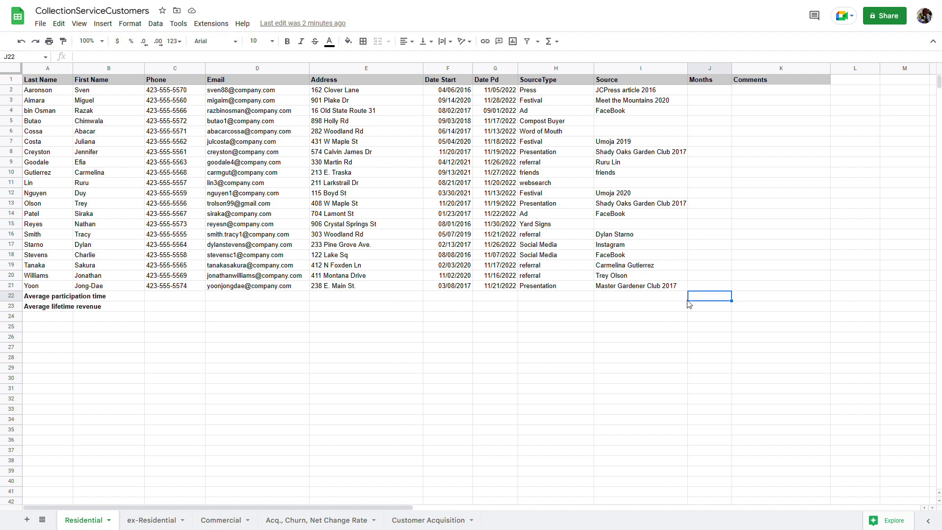
pyautogui.click(704, 92)
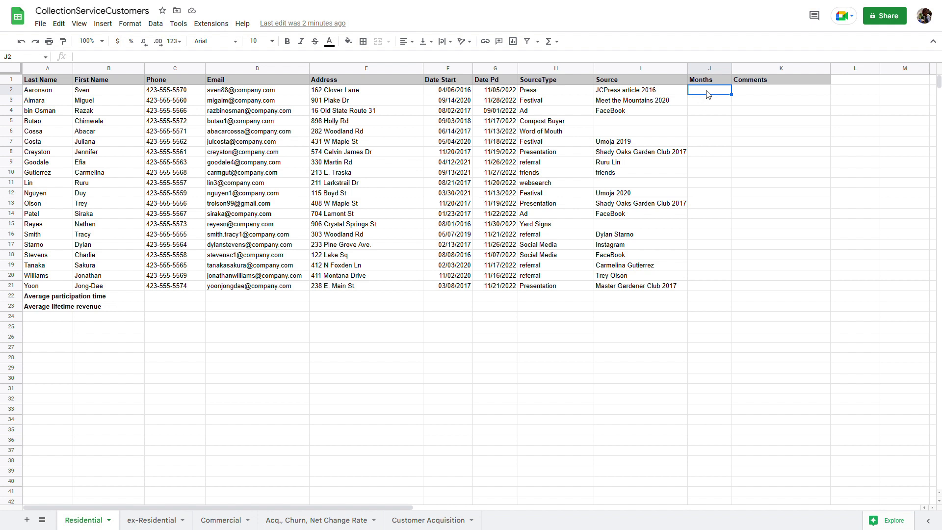
pyautogui.click(558, 42)
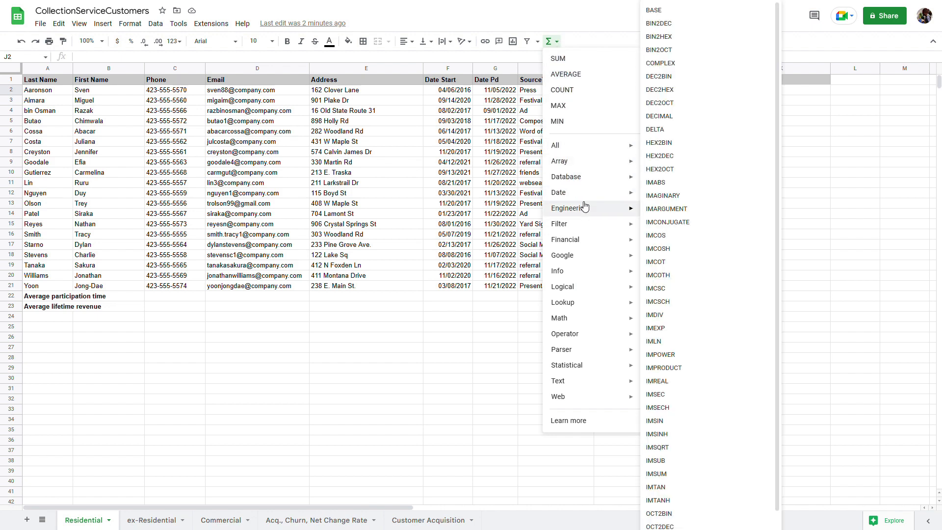
pyautogui.moveTo(587, 196)
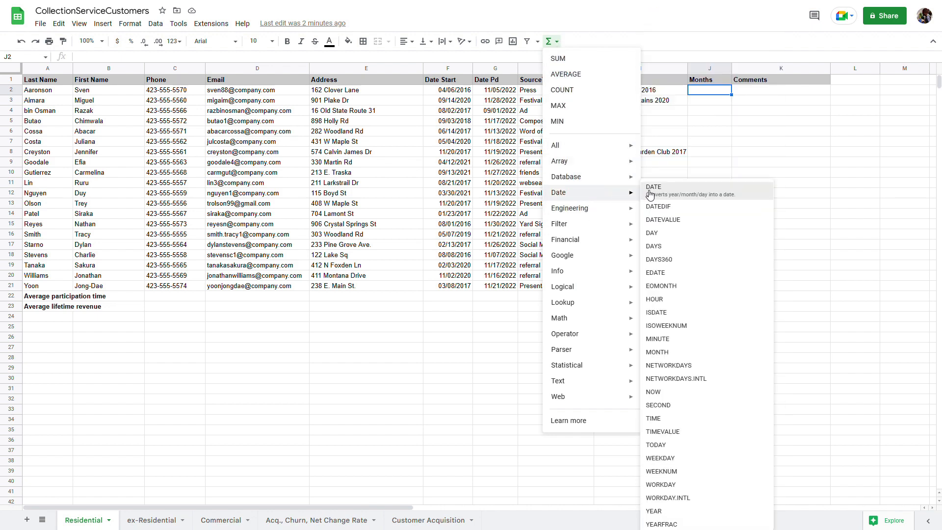
pyautogui.click(699, 207)
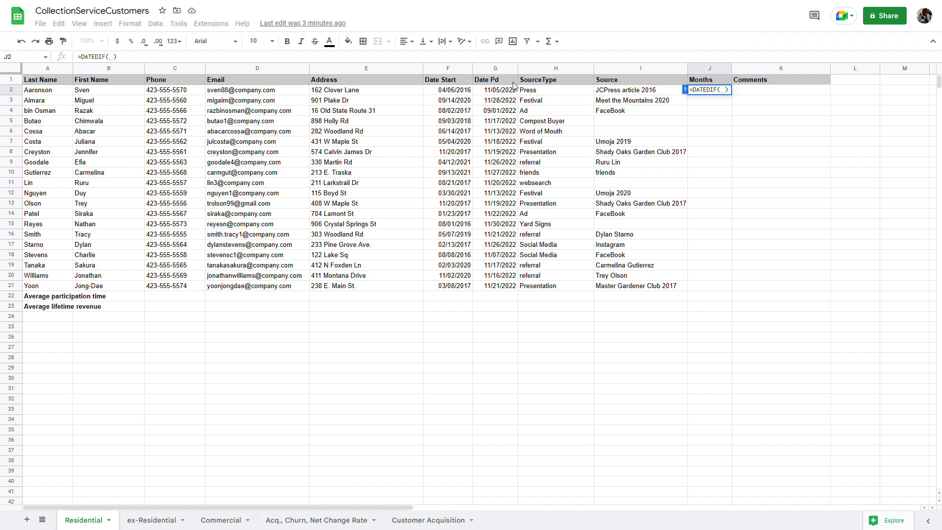
# Complete =DATEDIF(F2,G2,"d") in J2 to get the days between start and paid dates
pyautogui.click(449, 93)
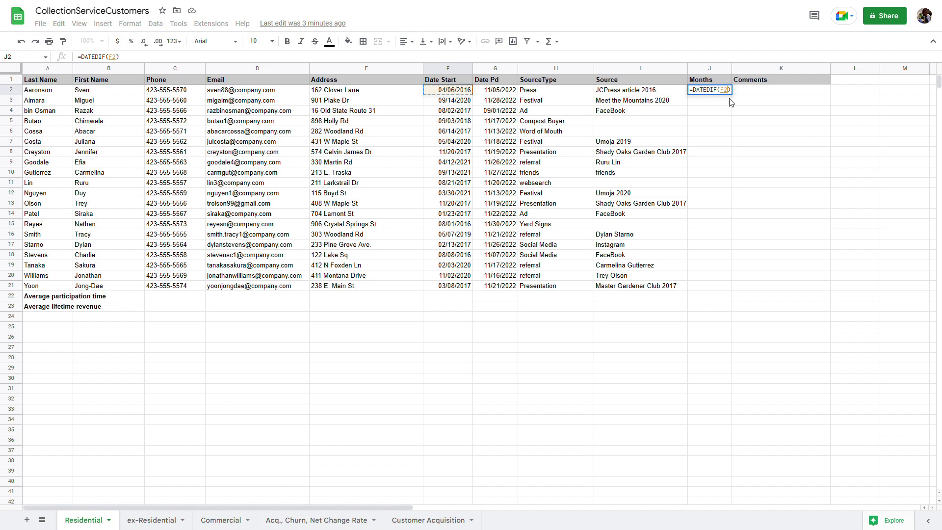
pyautogui.write(',')
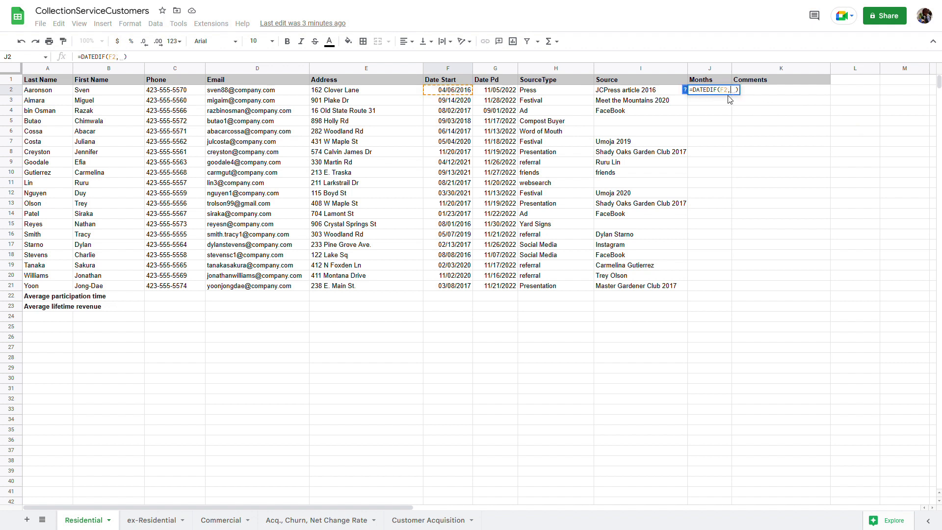
pyautogui.click(507, 93)
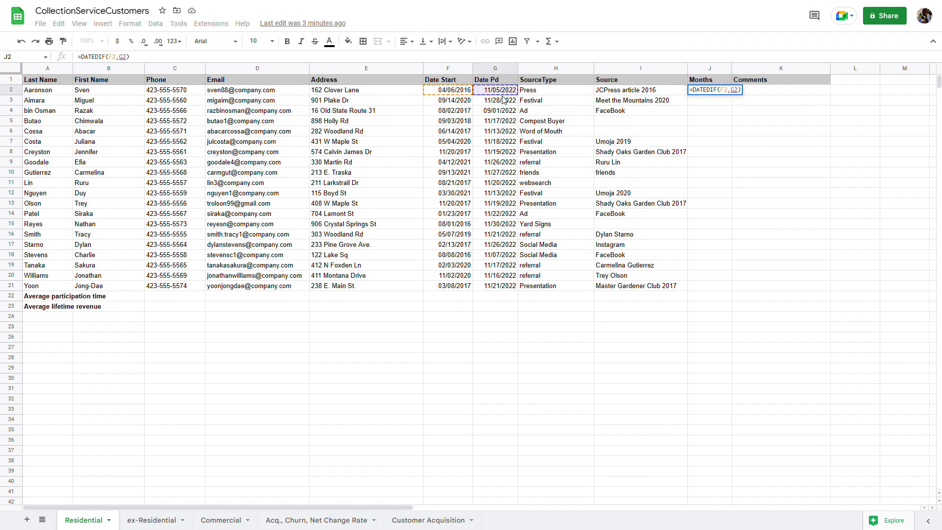
pyautogui.write(',')
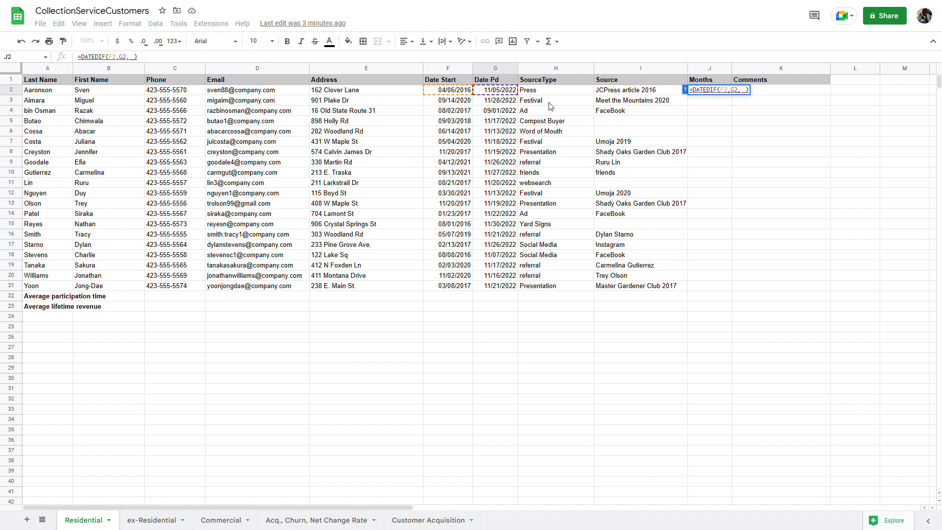
pyautogui.press('BackSpace')
pyautogui.write('"d')
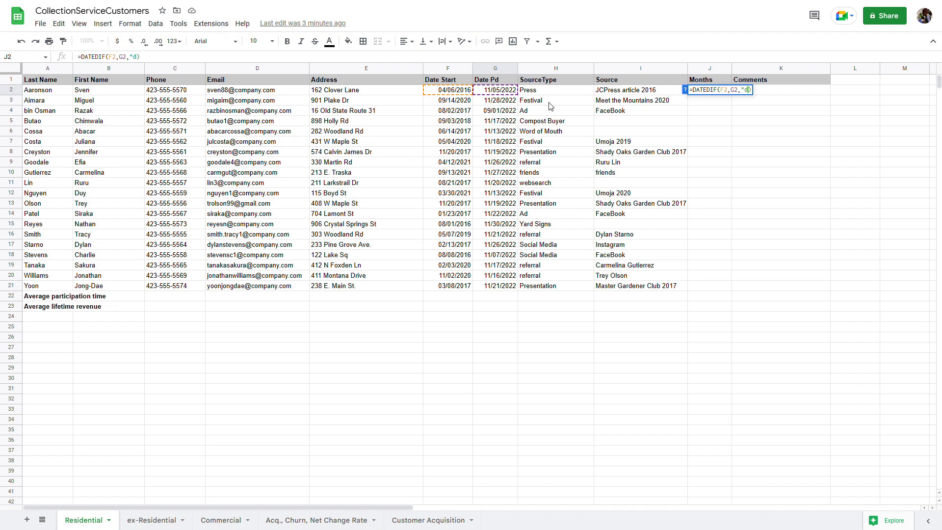
pyautogui.write('"')
pyautogui.press('Return')
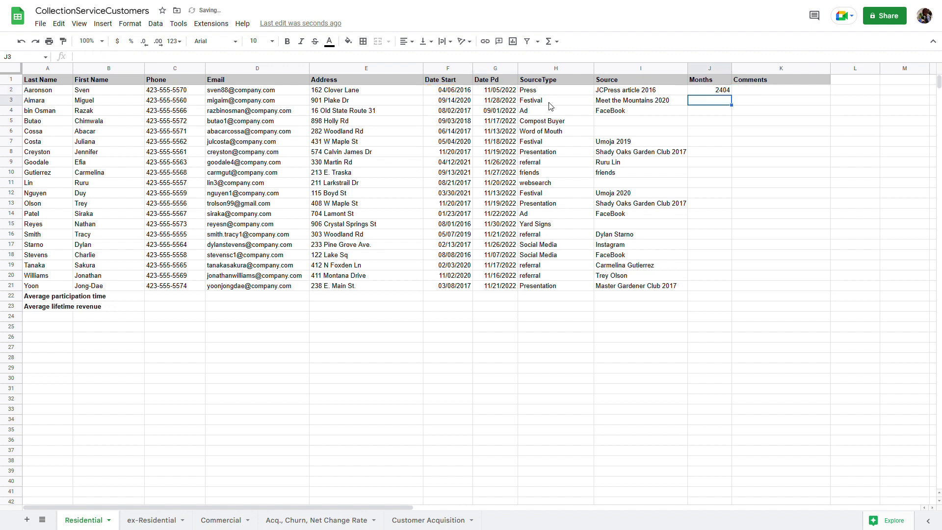
# Append /30.4 to J2's formula to convert days to months, showing 79
pyautogui.click(714, 92)
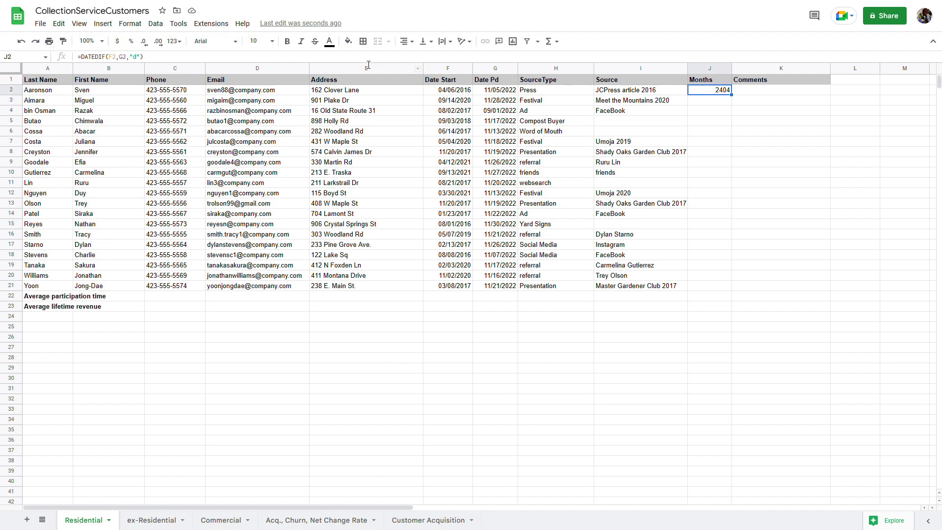
pyautogui.click(153, 60)
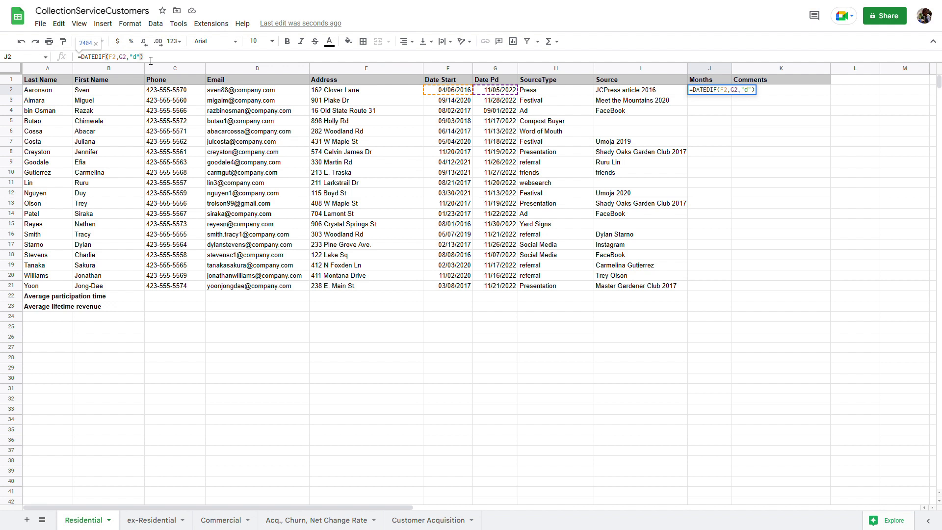
pyautogui.write('/30.4')
pyautogui.press('Return')
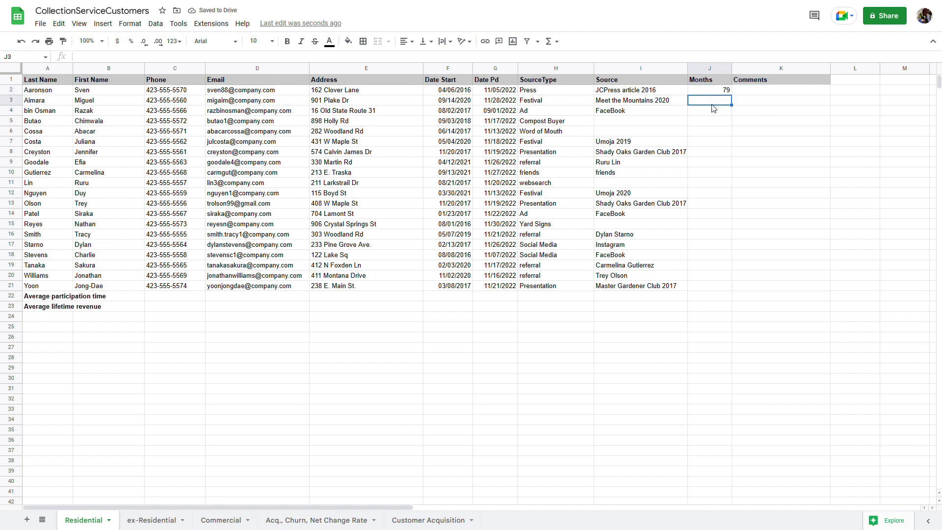
# Check J2's months result against row 2's names and locate J21, the last Months cell
pyautogui.click(718, 92)
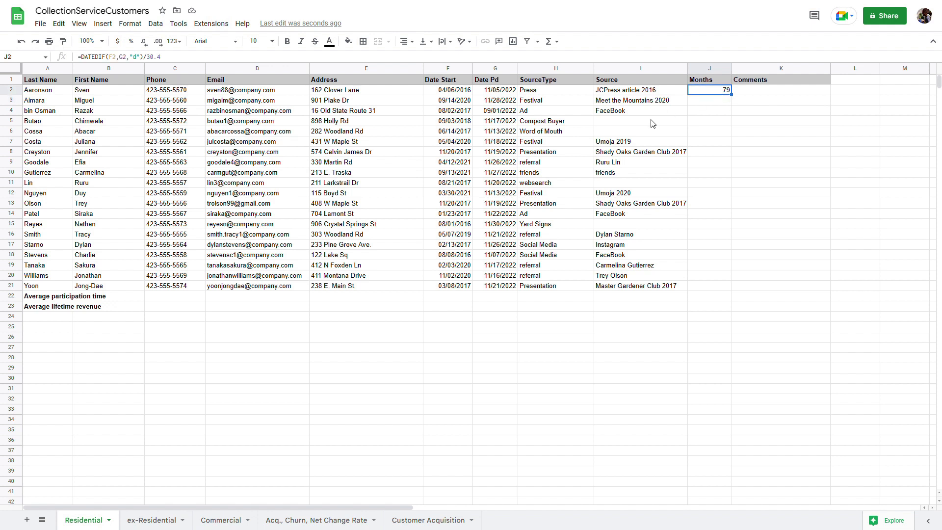
pyautogui.click(132, 93)
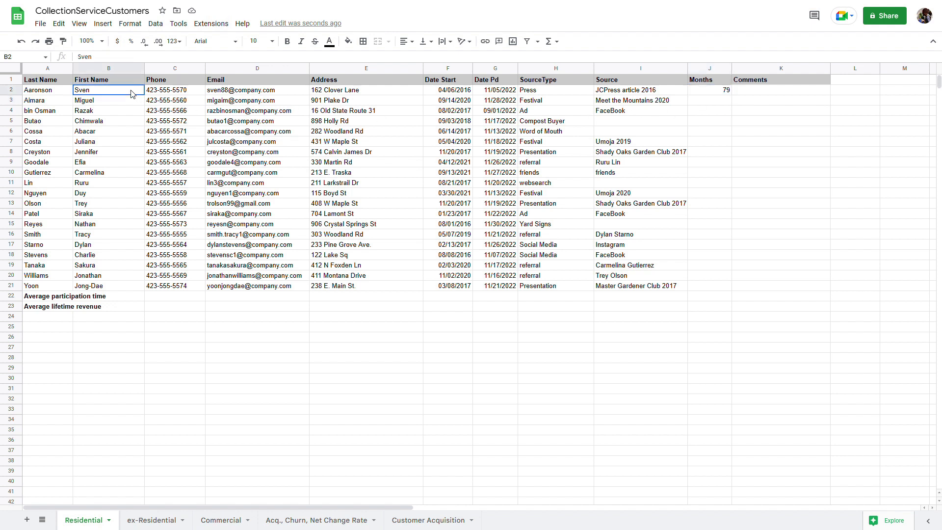
pyautogui.moveTo(132, 93); pyautogui.dragTo(68, 95)
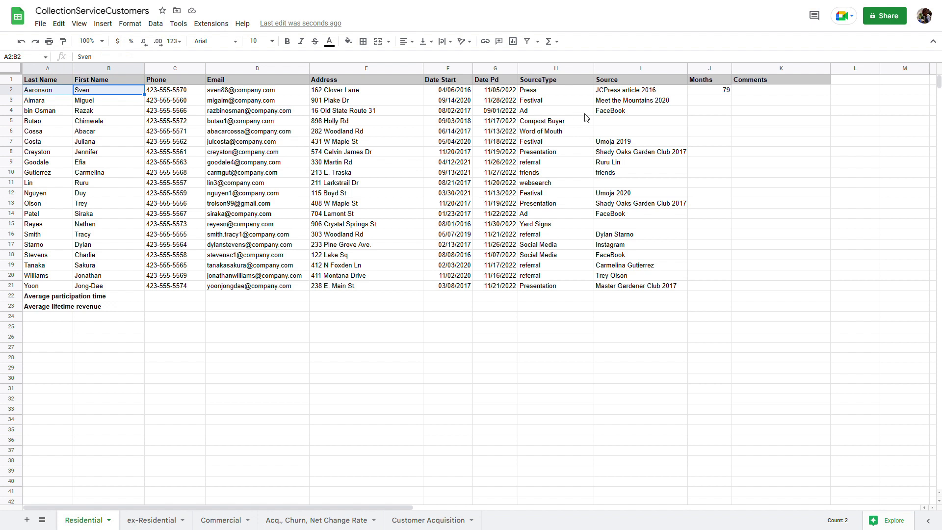
pyautogui.click(721, 93)
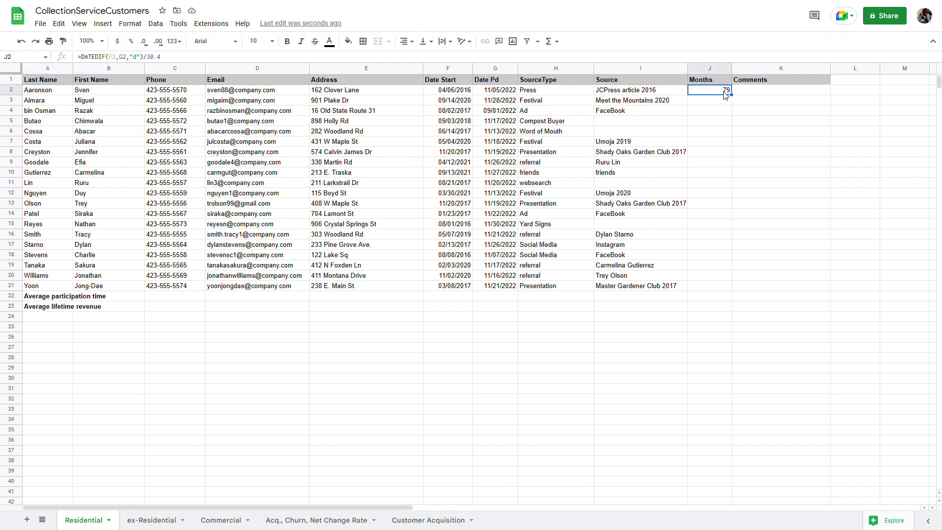
pyautogui.click(704, 287)
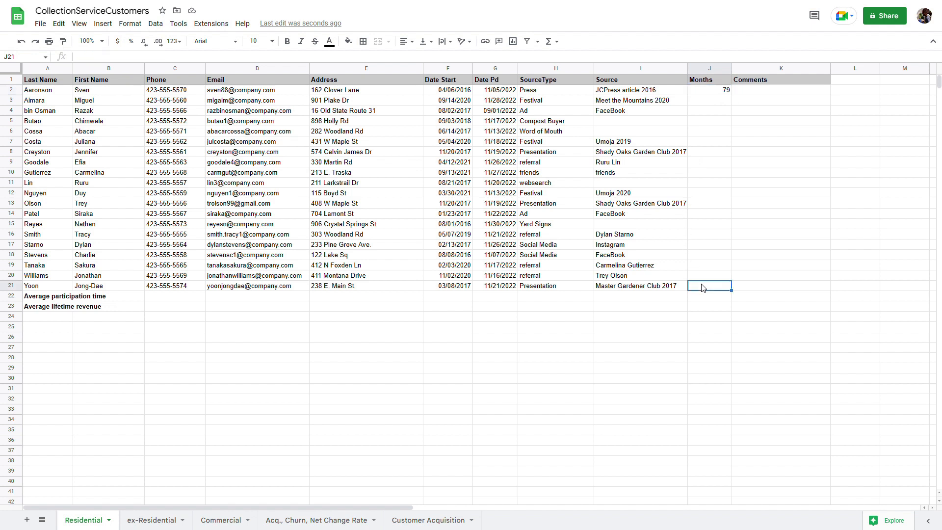
# Copy the J2 months formula down through J21 and spot-check row 20
pyautogui.click(713, 93)
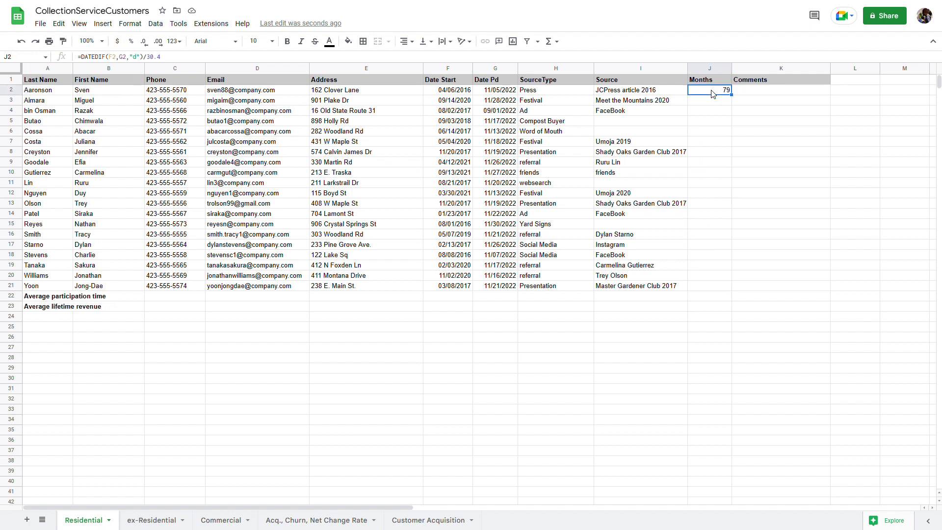
pyautogui.moveTo(731, 94); pyautogui.dragTo(731, 291)
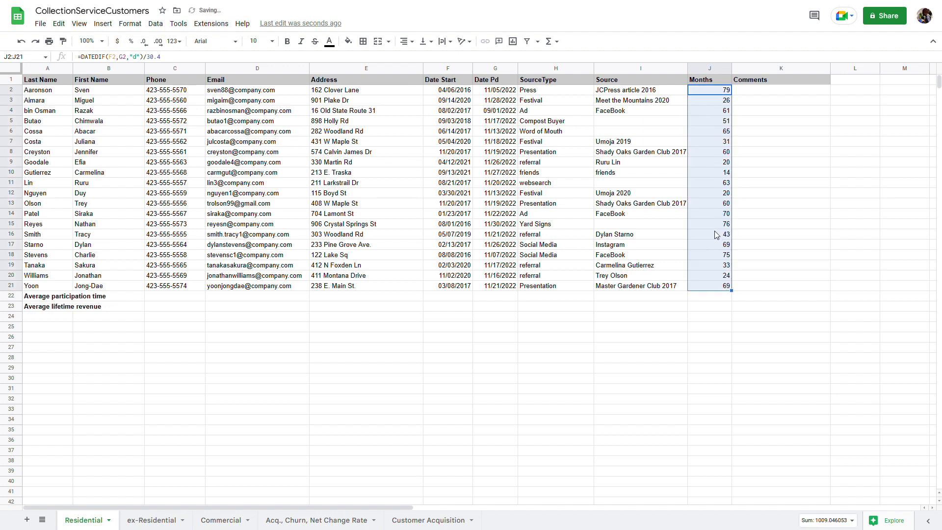
pyautogui.click(713, 275)
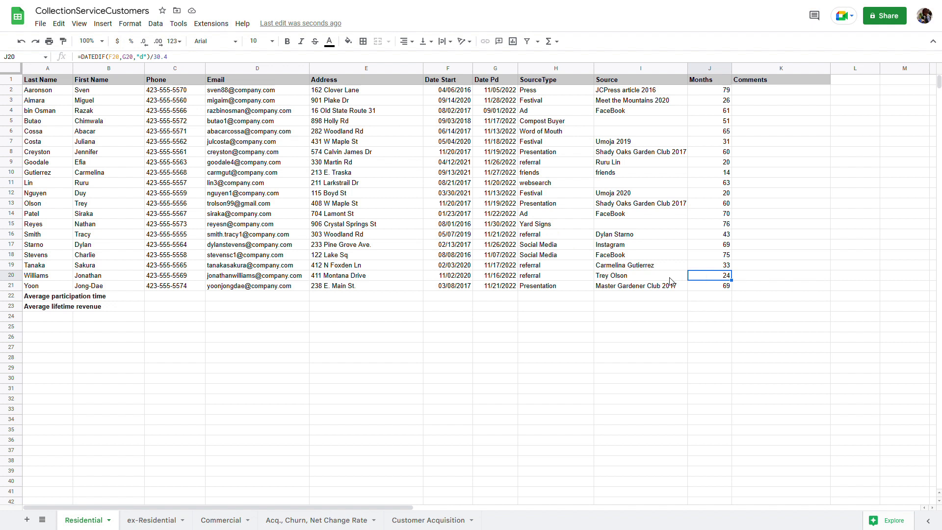
pyautogui.click(652, 278)
pyautogui.click(590, 278)
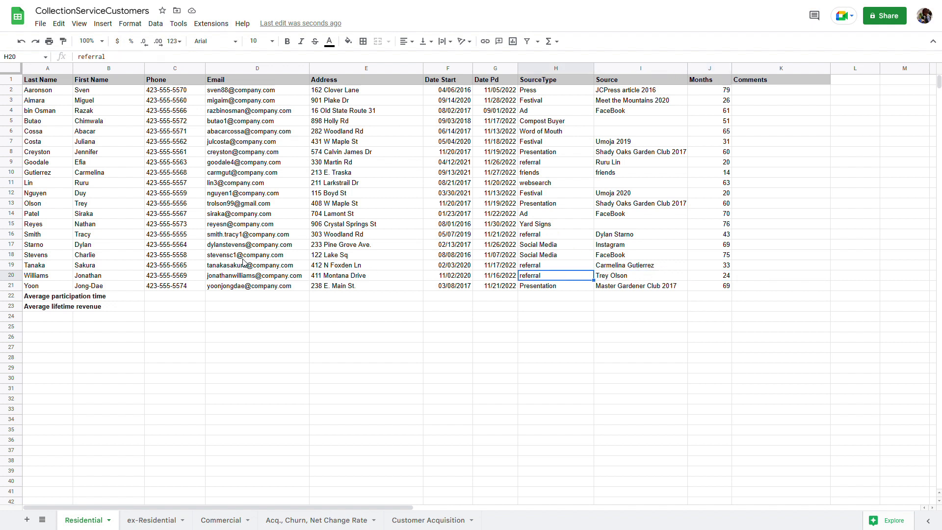
pyautogui.click(35, 298)
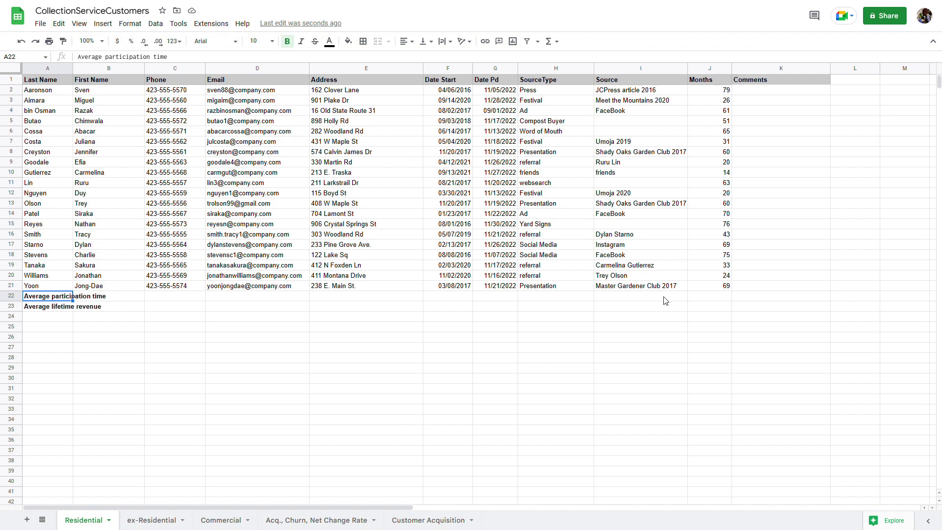
# Enter =AVERAGE(J2:J21) in J22, giving an average participation time of 50
pyautogui.click(699, 297)
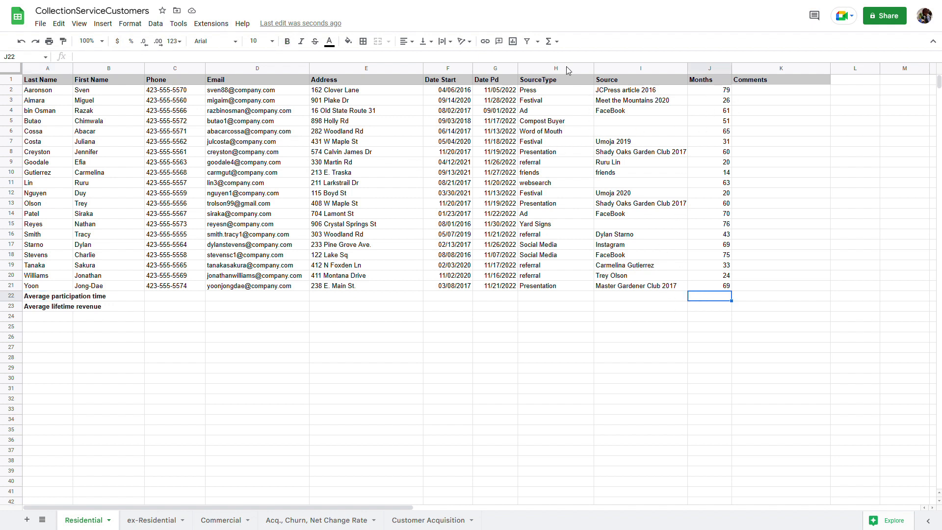
pyautogui.click(552, 42)
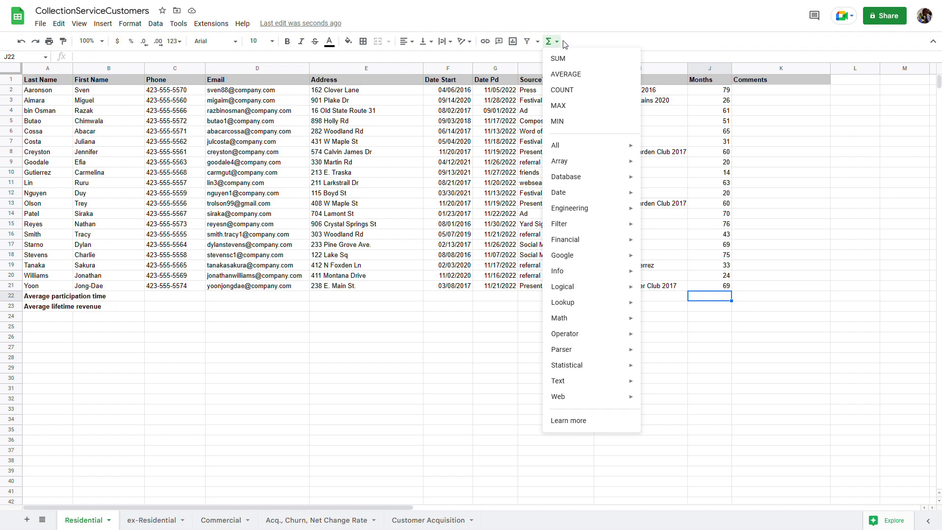
pyautogui.click(566, 74)
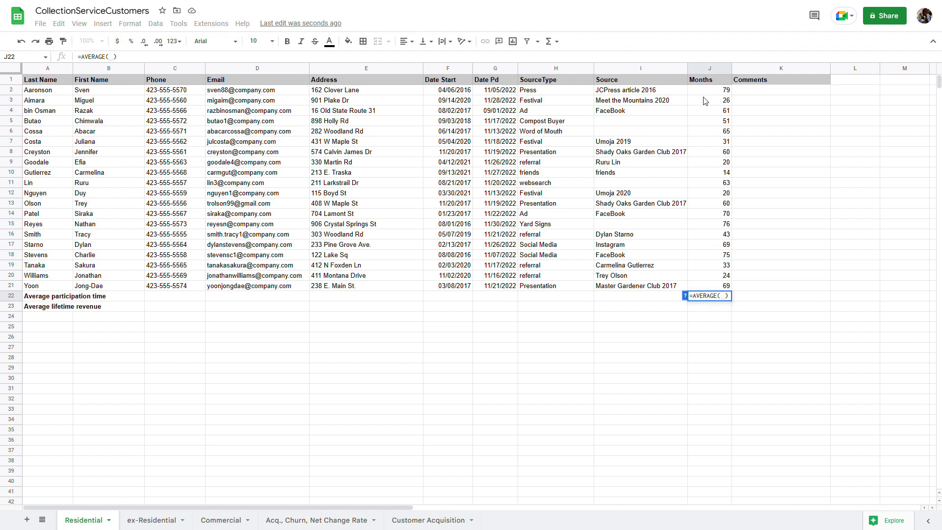
pyautogui.moveTo(704, 92); pyautogui.dragTo(717, 287)
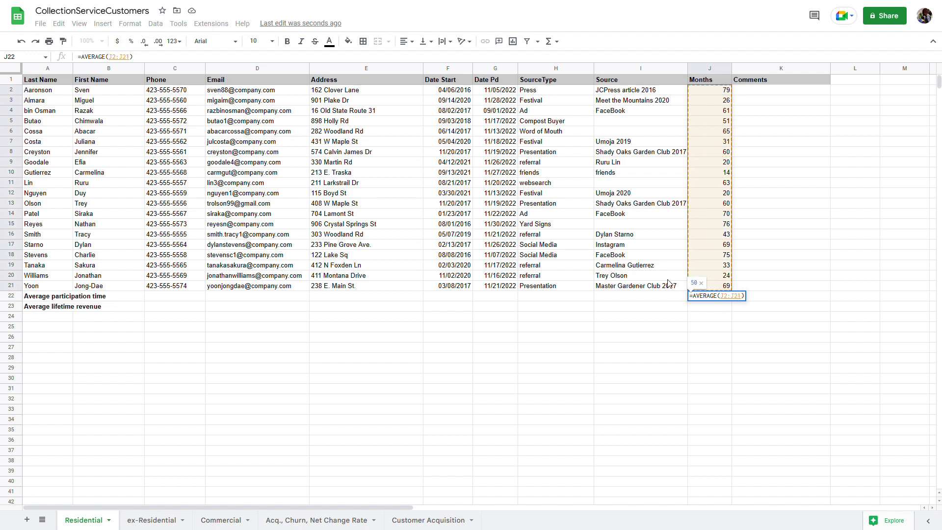
pyautogui.press('Return')
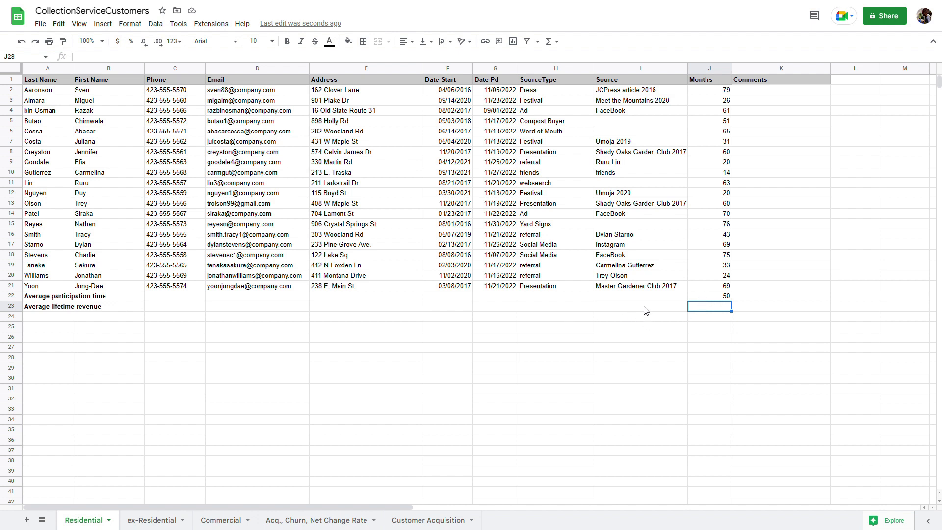
# Enter =J22*20 in J23 for average lifetime revenue, showing $1,009
pyautogui.click(704, 300)
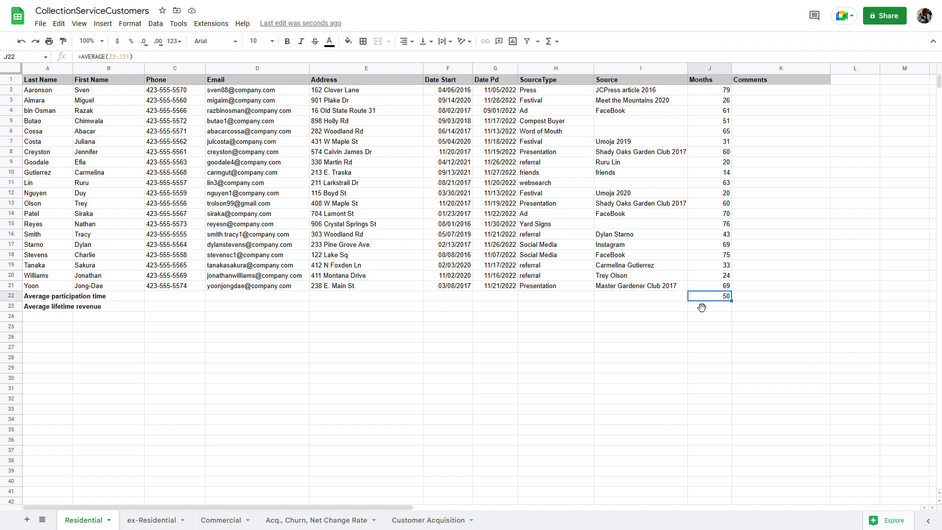
pyautogui.click(696, 310)
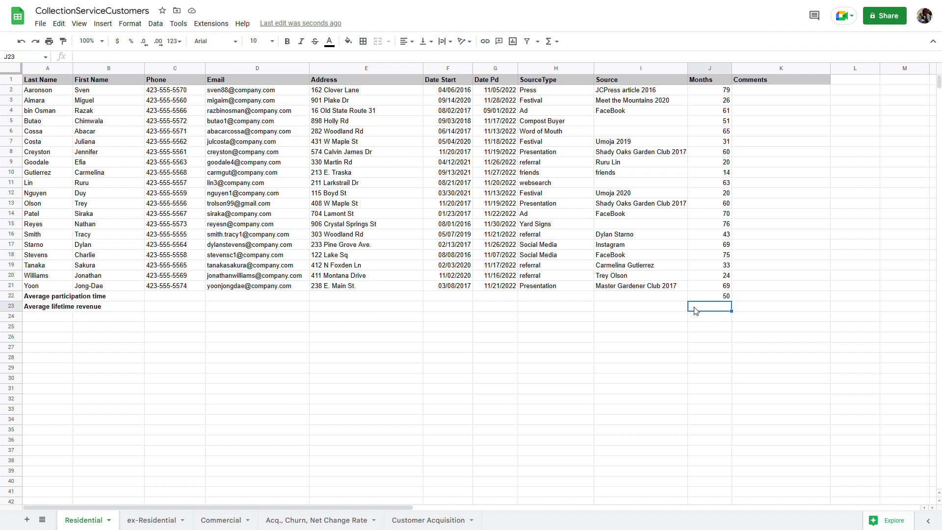
pyautogui.click(110, 61)
pyautogui.write('=')
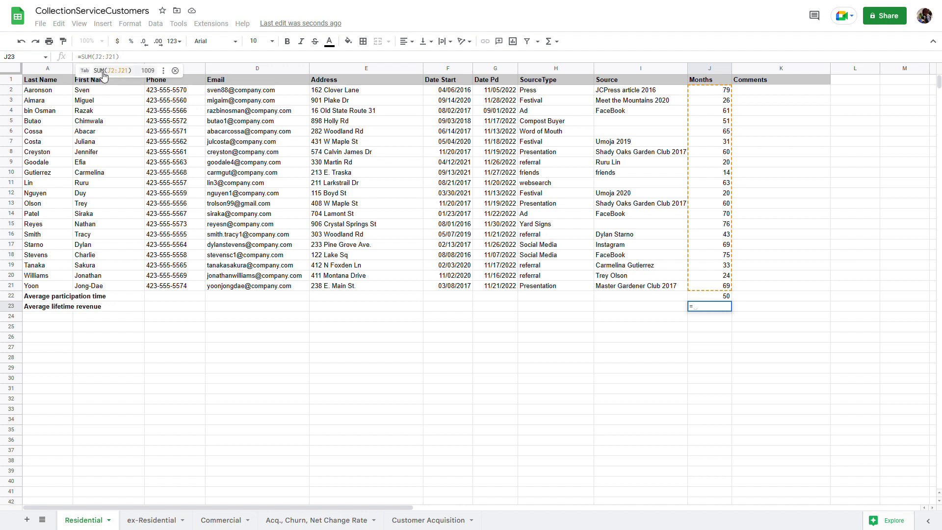
pyautogui.write('j')
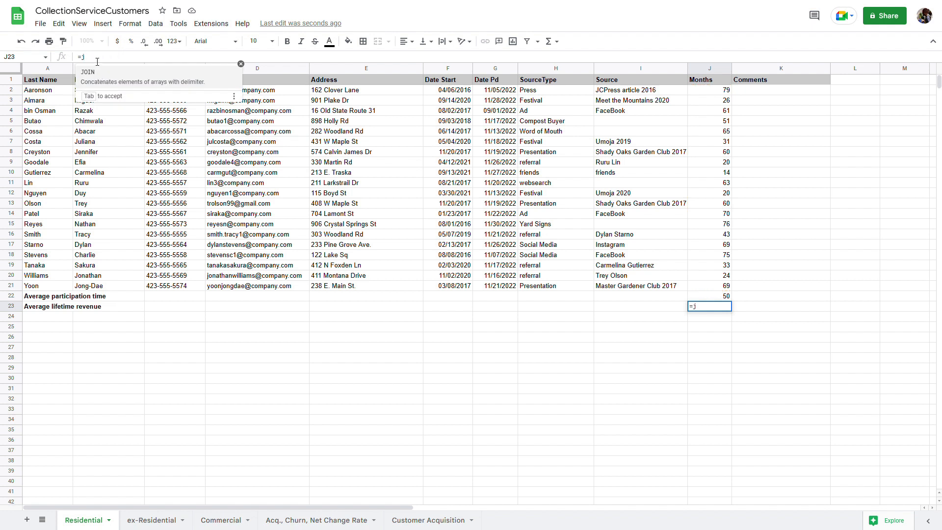
pyautogui.write('22')
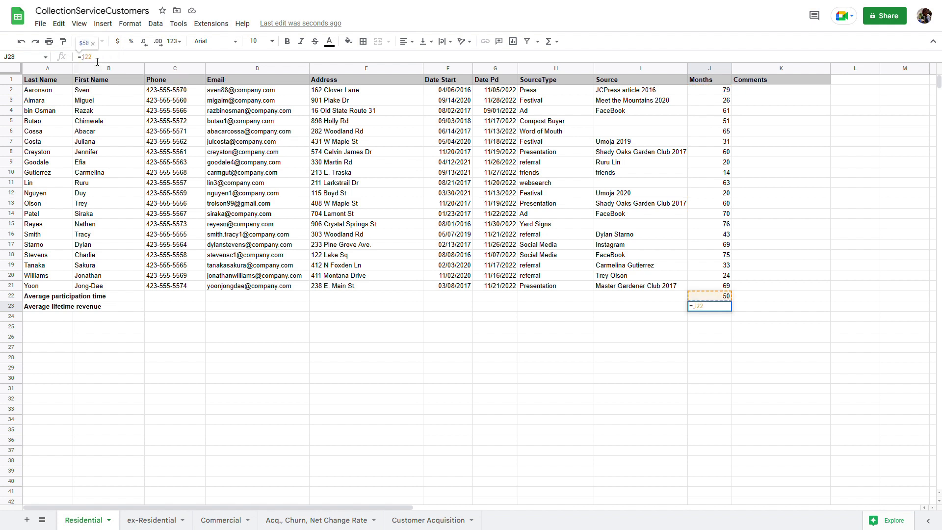
pyautogui.write('*')
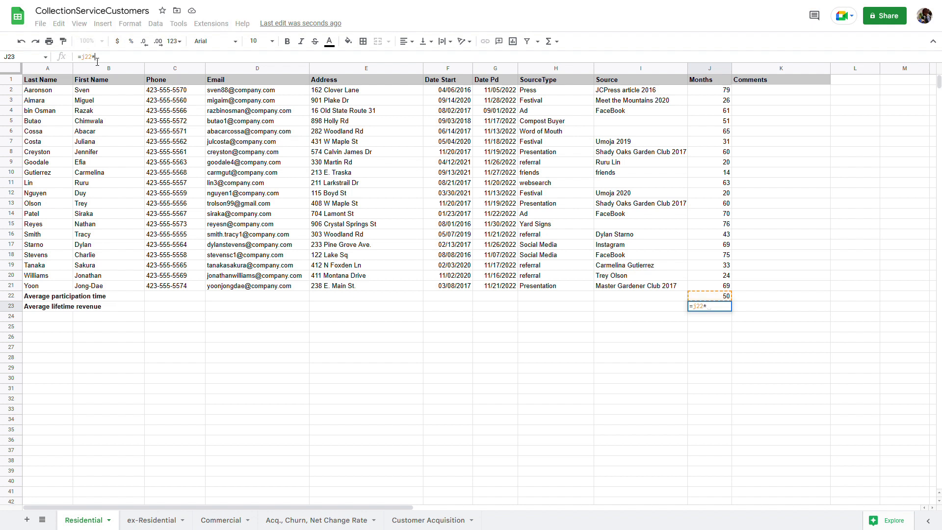
pyautogui.write('20')
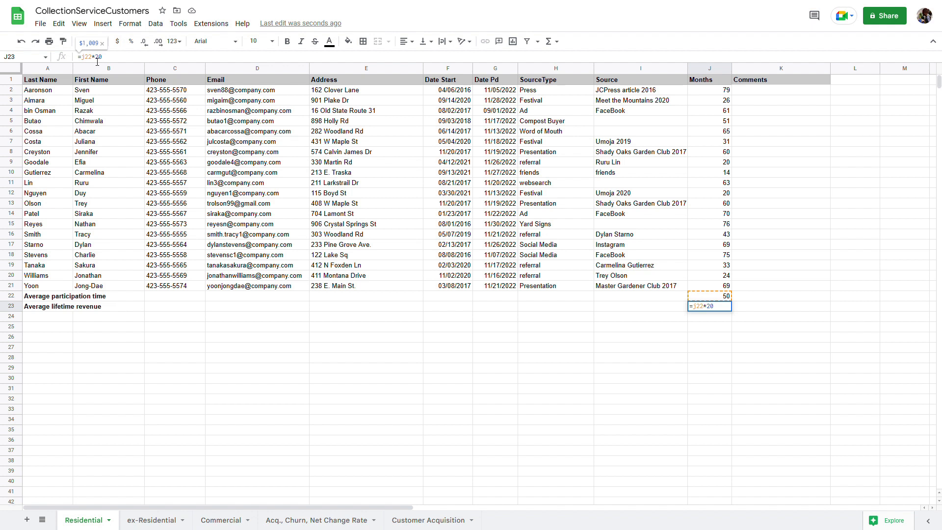
pyautogui.press('Return')
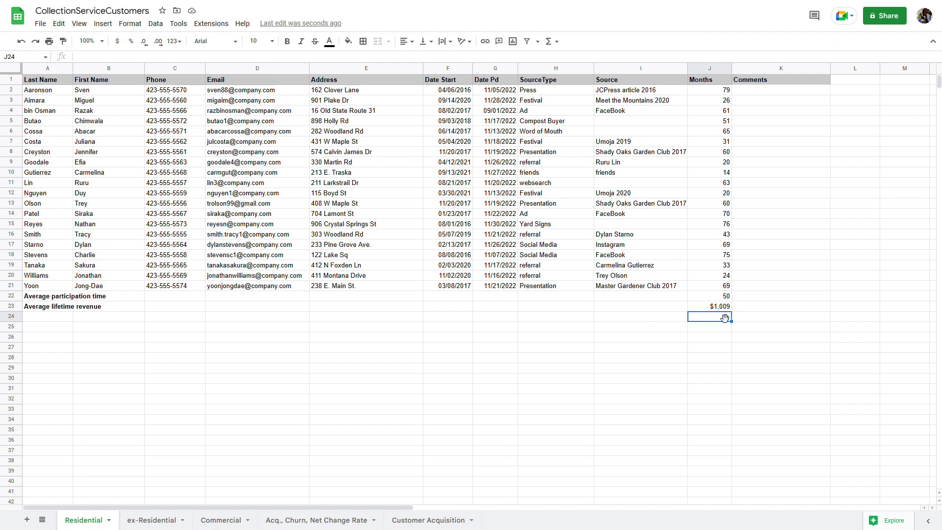
# Revise J23's formula to =(J22*20)-10 so it shows $999
pyautogui.click(725, 308)
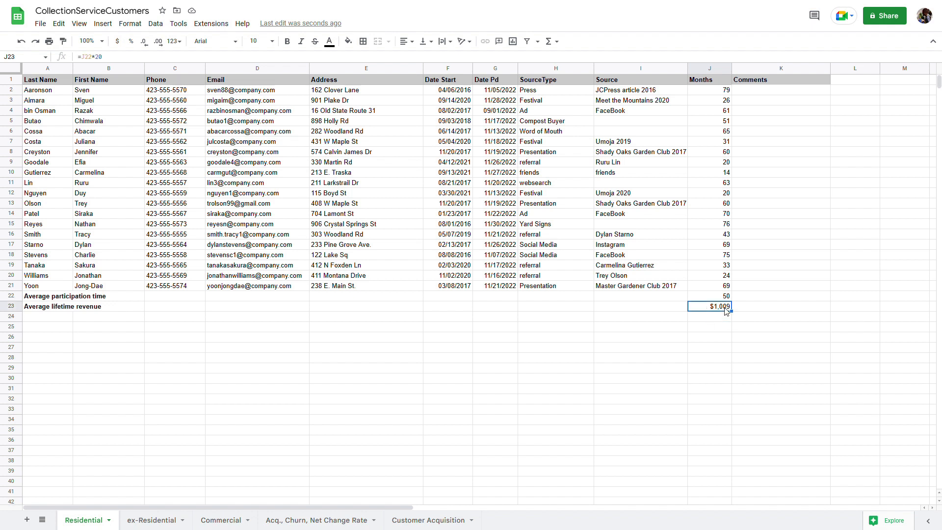
pyautogui.click(95, 60)
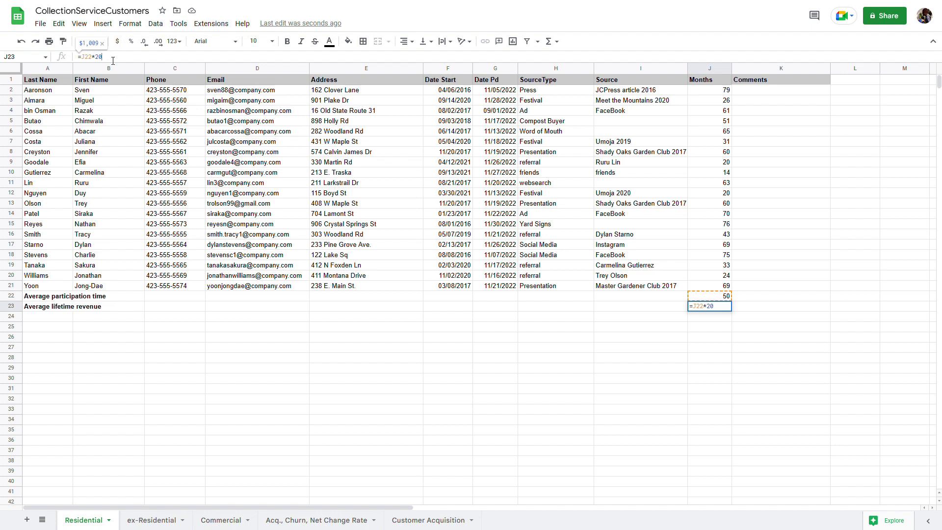
pyautogui.write('/')
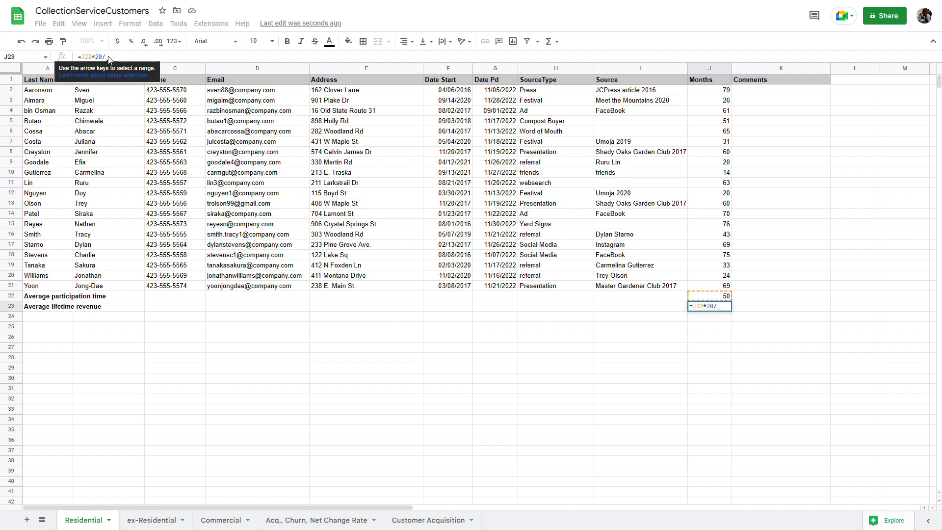
pyautogui.press('BackSpace')
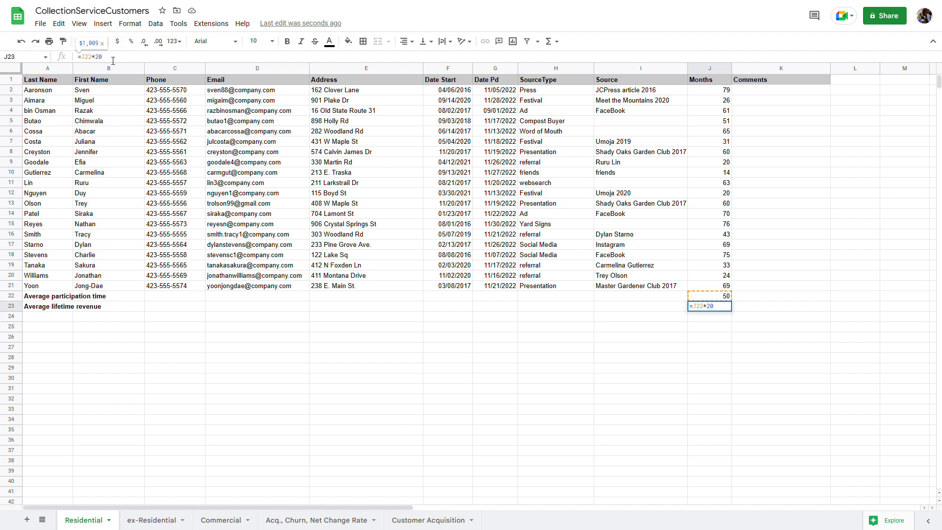
pyautogui.write(')')
pyautogui.press('Left')
pyautogui.press('Left')
pyautogui.press('Left')
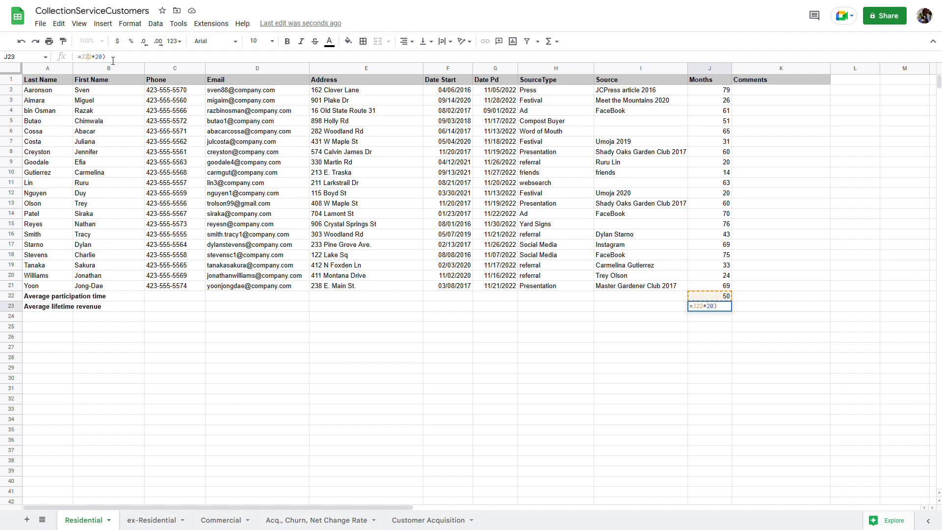
pyautogui.write('(')
pyautogui.click(112, 59)
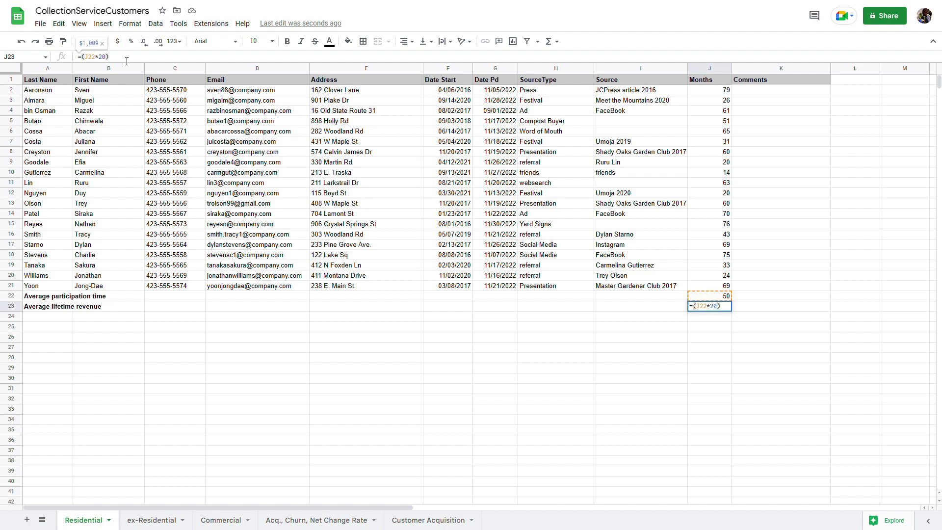
pyautogui.write('-10')
pyautogui.press('Return')
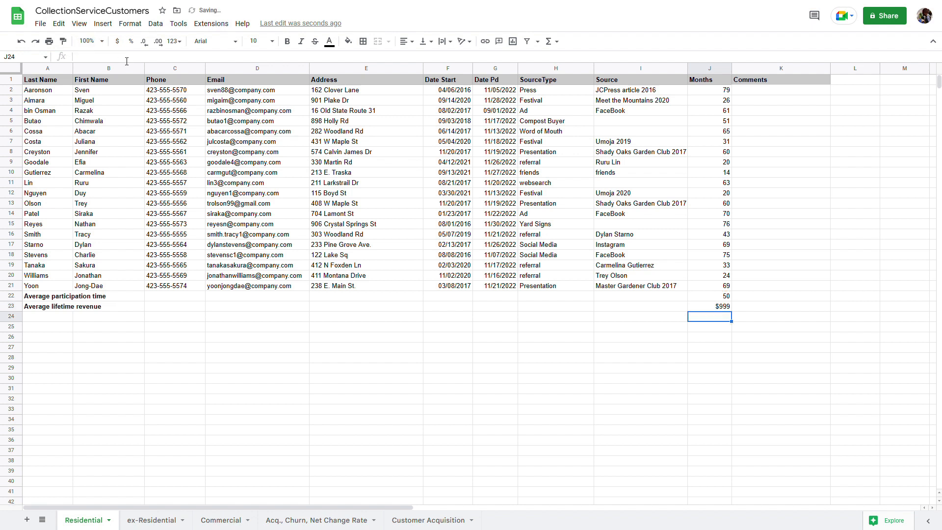
pyautogui.click(709, 309)
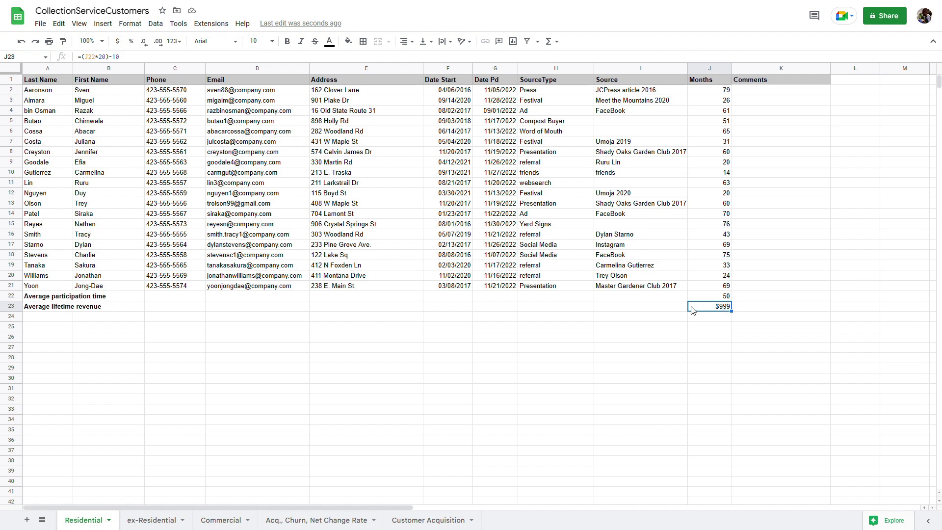
pyautogui.click(723, 297)
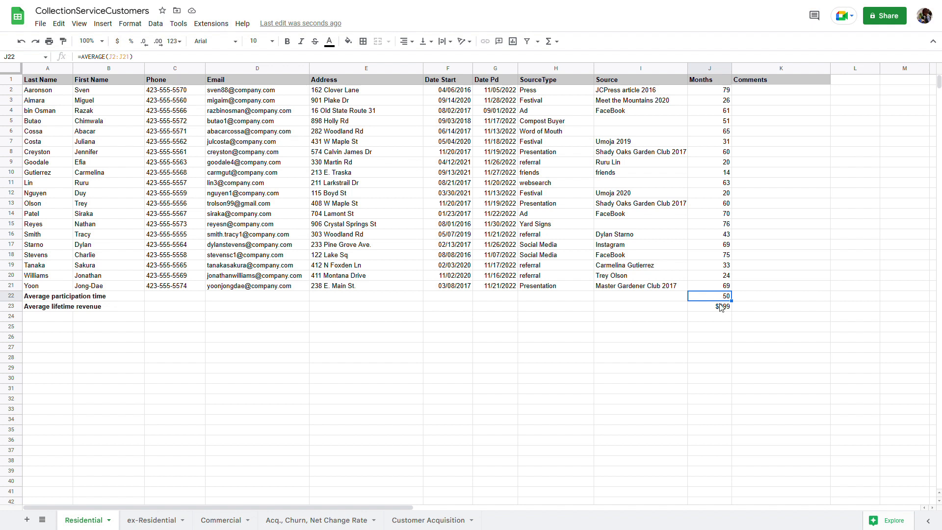
pyautogui.click(721, 311)
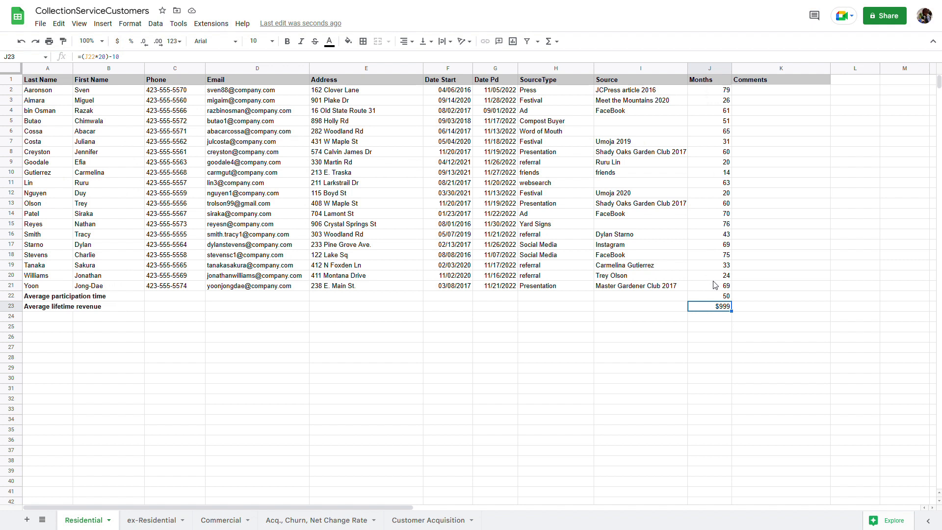
pyautogui.click(716, 265)
pyautogui.click(719, 204)
pyautogui.click(716, 175)
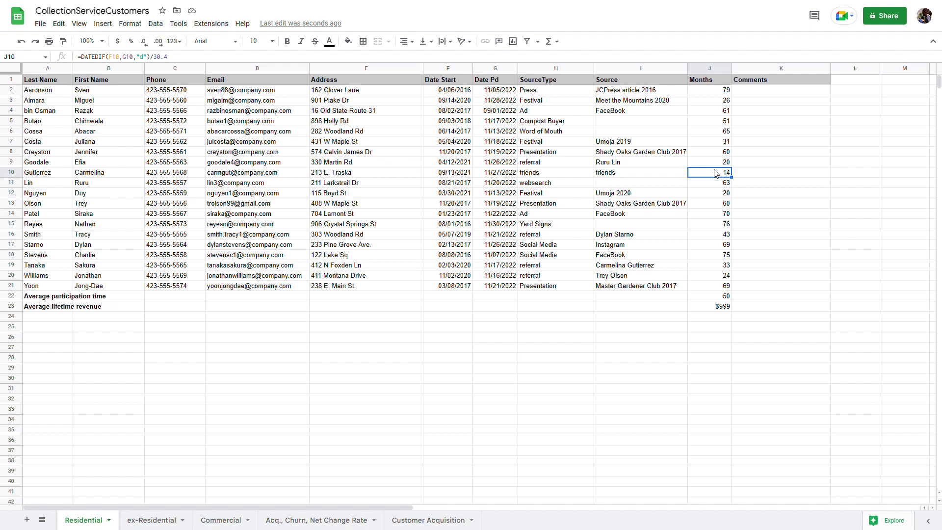
pyautogui.click(712, 296)
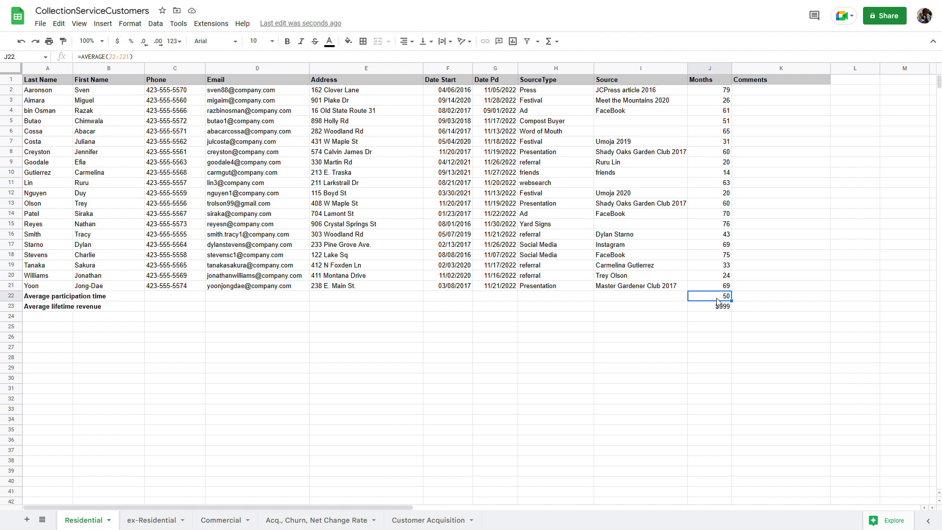
pyautogui.click(710, 309)
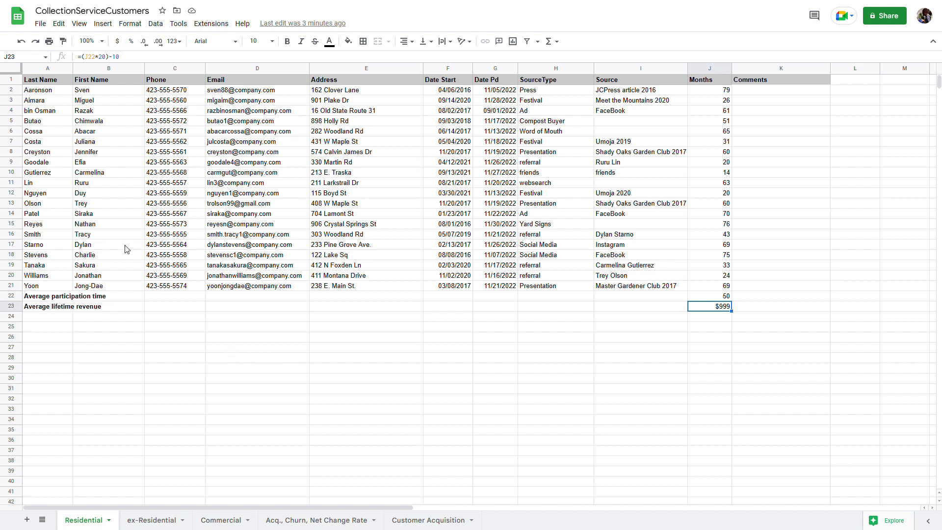
# Insert one blank row above row 11 and move to its cell A11
pyautogui.click(40, 92)
pyautogui.moveTo(40, 122); pyautogui.dragTo(45, 287)
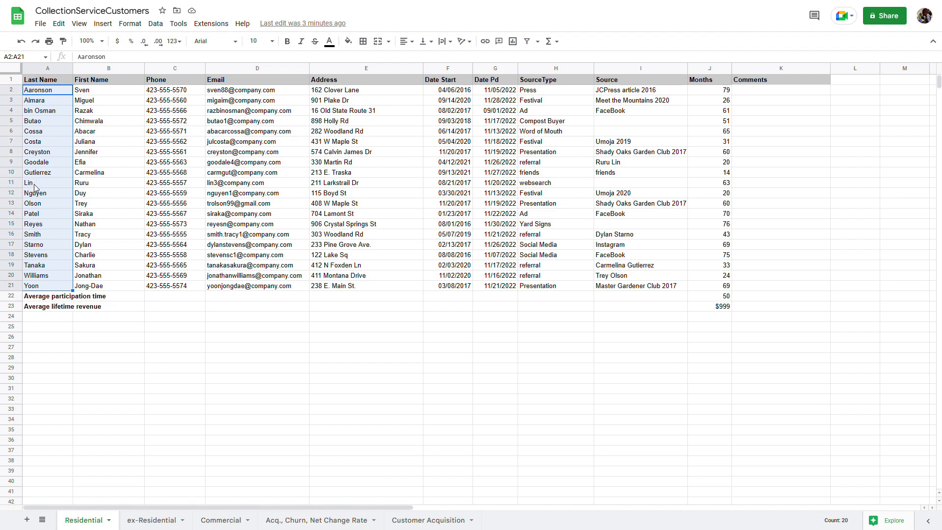
pyautogui.click(14, 185)
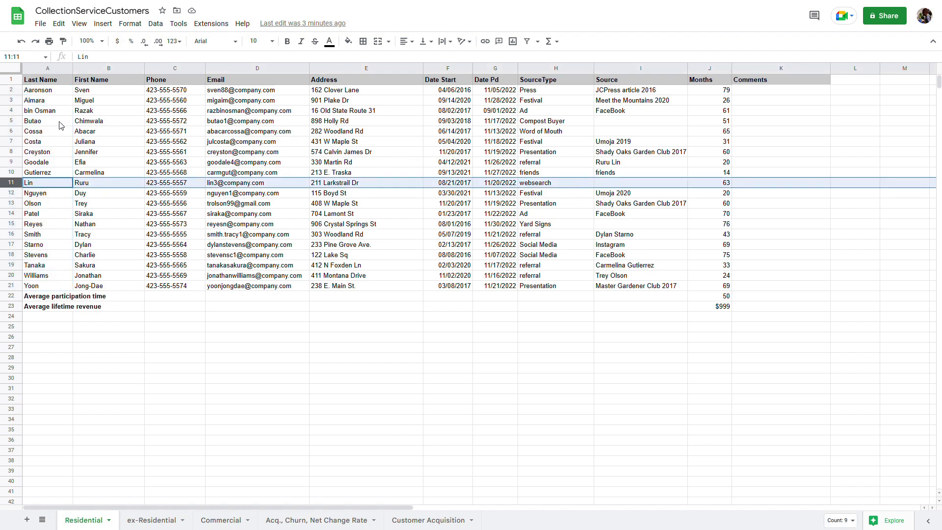
pyautogui.click(103, 24)
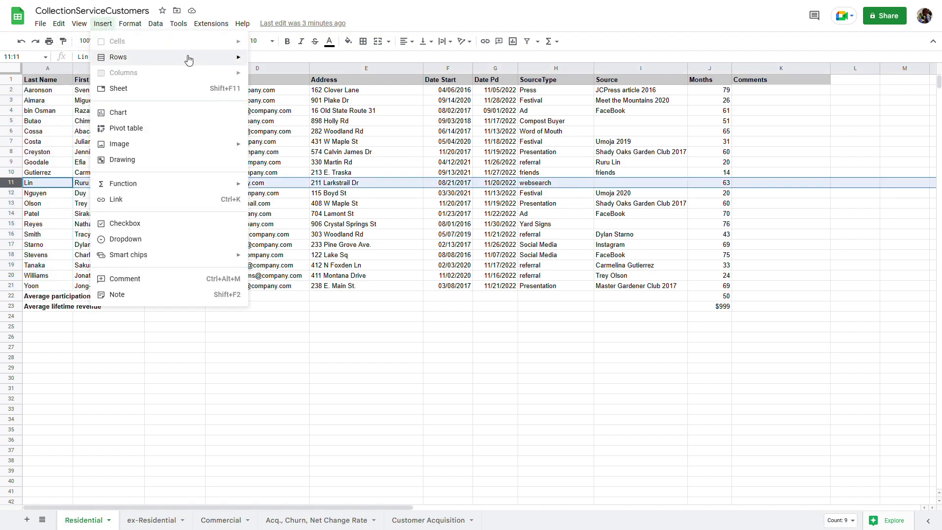
pyautogui.moveTo(185, 58)
pyautogui.click(262, 59)
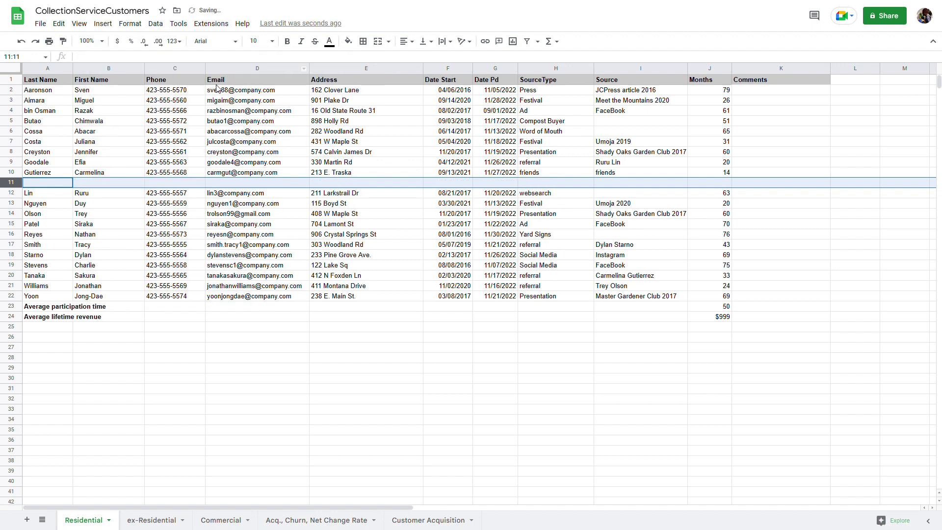
pyautogui.click(55, 185)
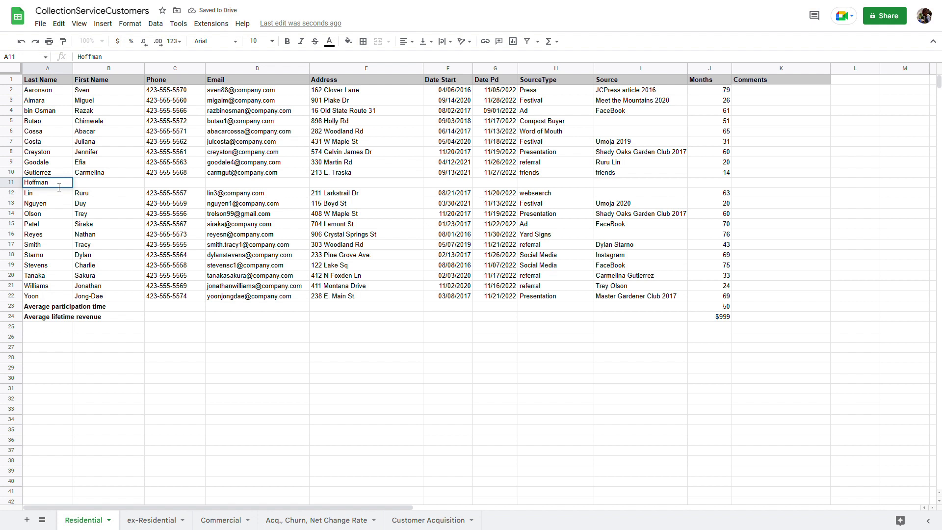
# Enter the new customer's last name, first name, phone number and e-mail in row 11
pyautogui.press('Tab')
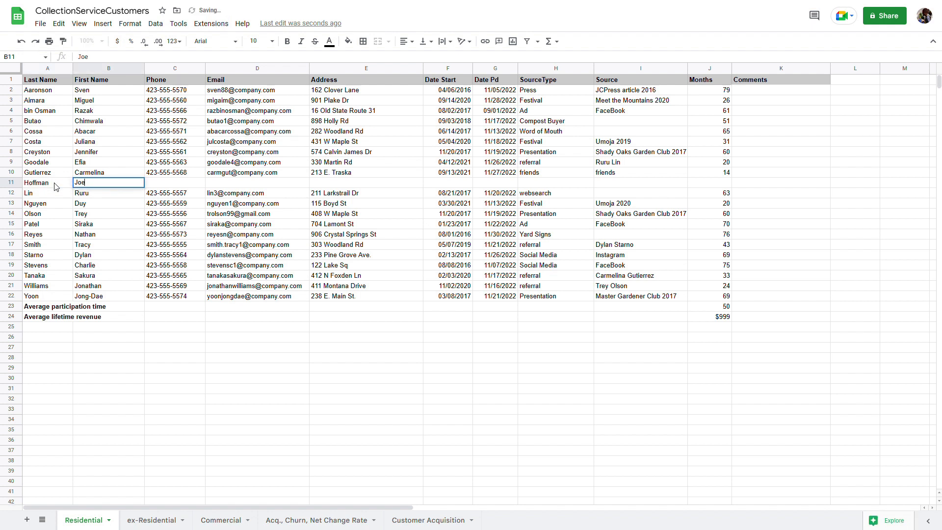
pyautogui.press('Tab')
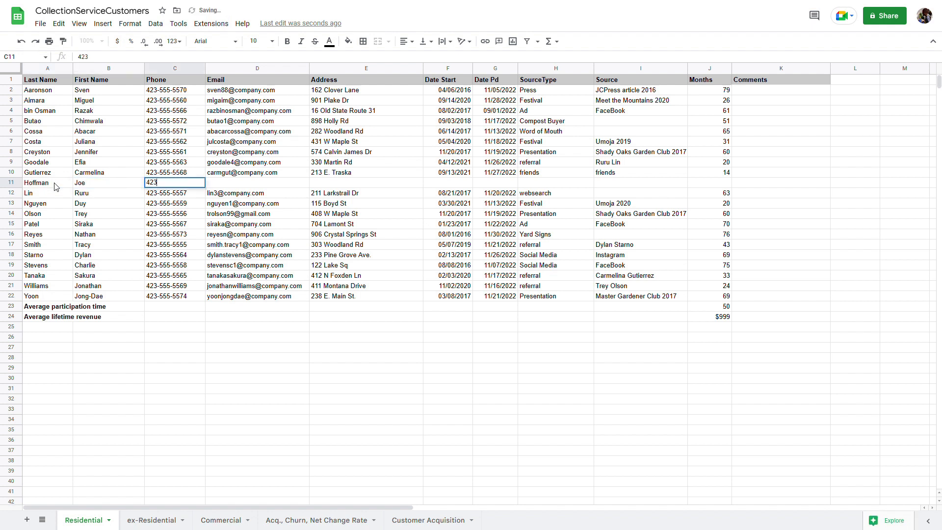
pyautogui.press('Tab')
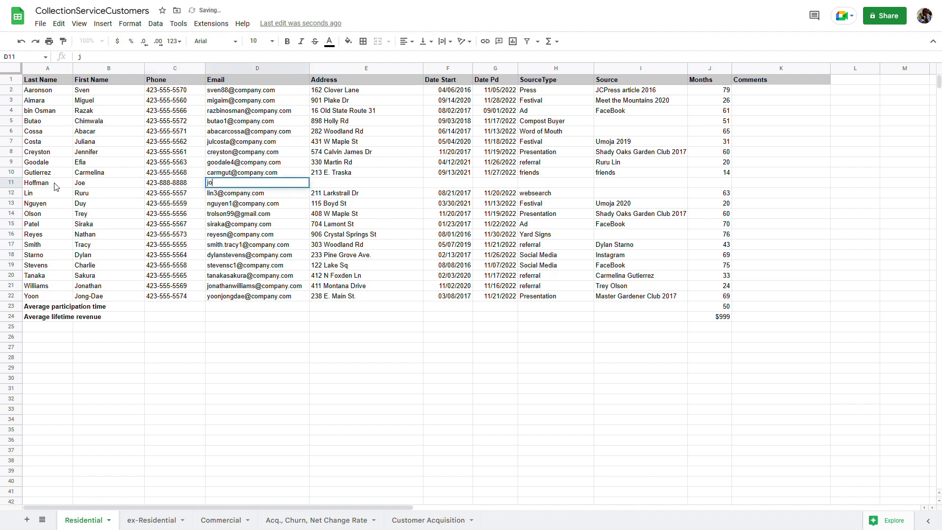
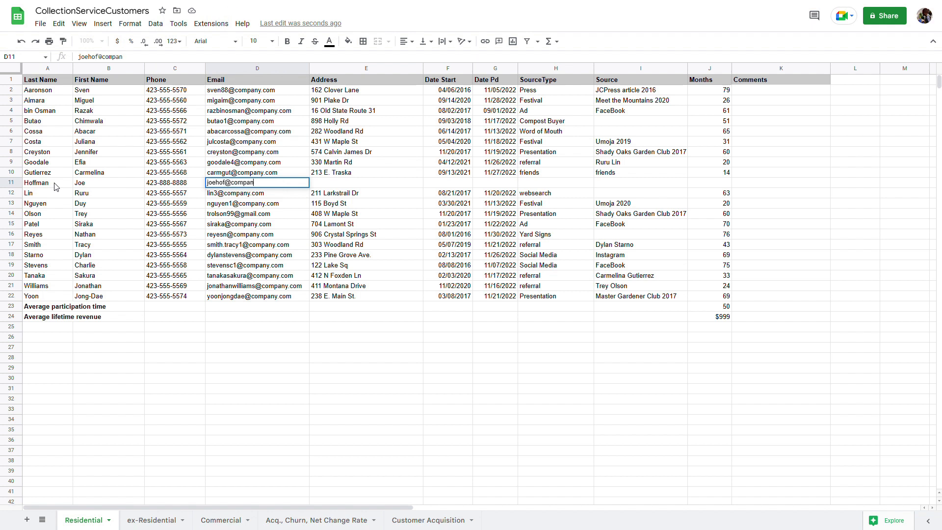
pyautogui.press('Tab')
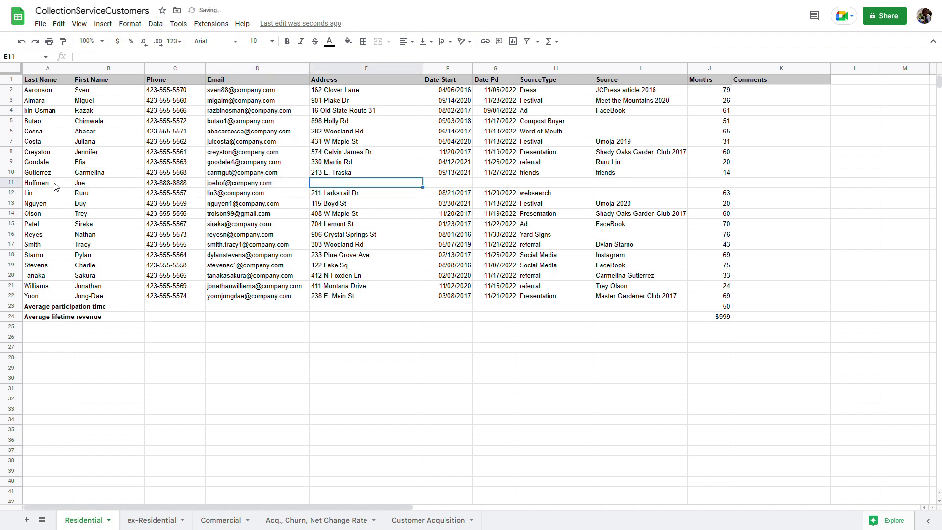
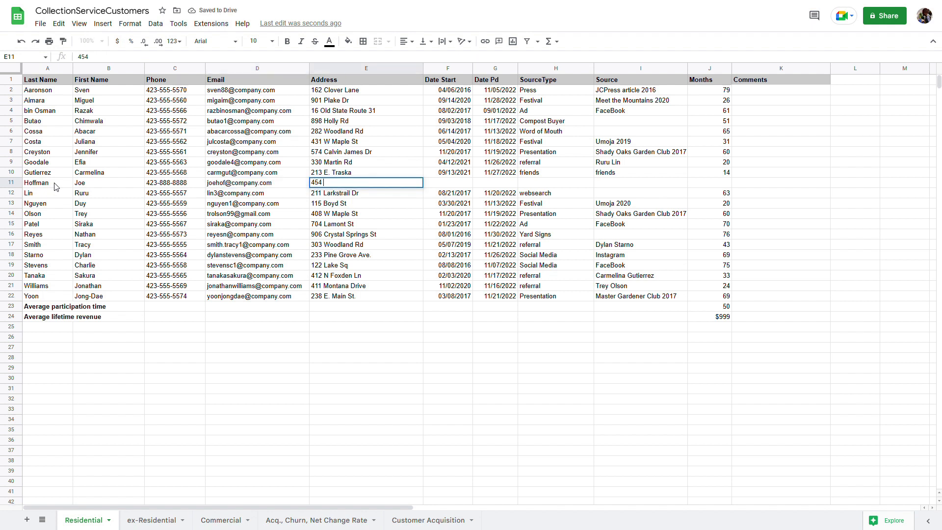
# Add the customer's street address and a 07/20 start date
pyautogui.press('Tab')
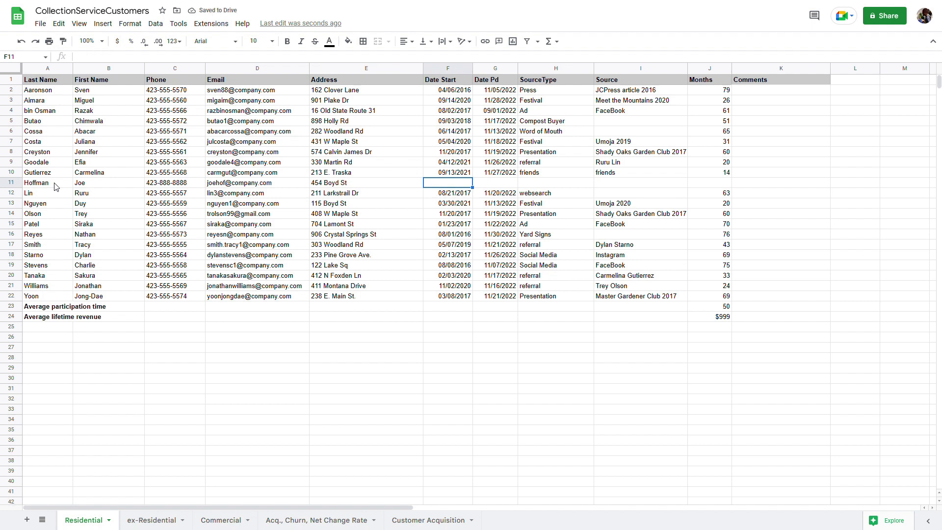
pyautogui.write('07/20/22')
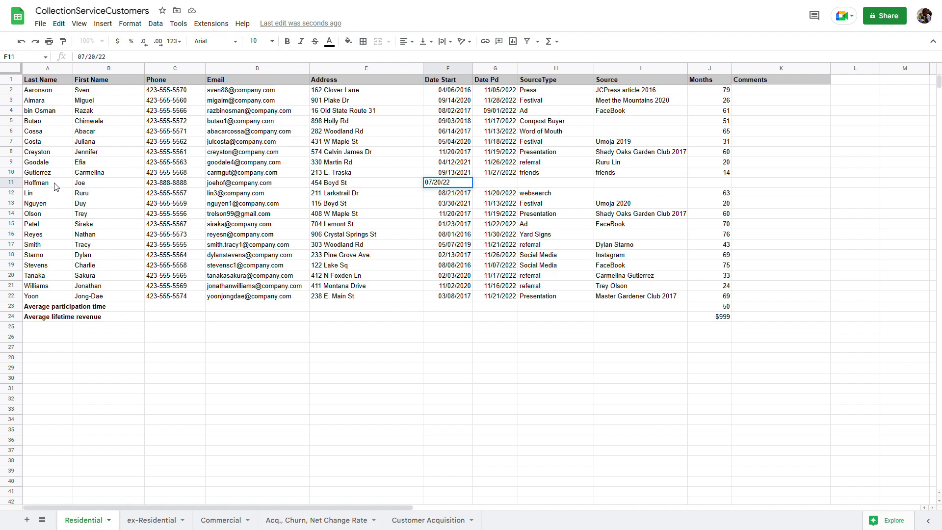
pyautogui.press('Tab')
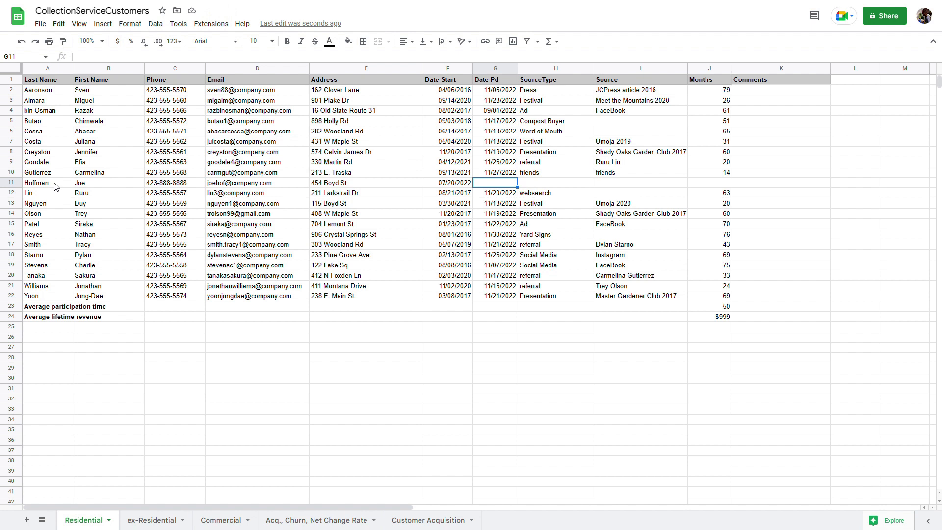
# Fill row 11 with paid date 8/4/22, source type Festival and source Meet the Mountains 2022
pyautogui.write('8/4/22')
pyautogui.press('Tab')
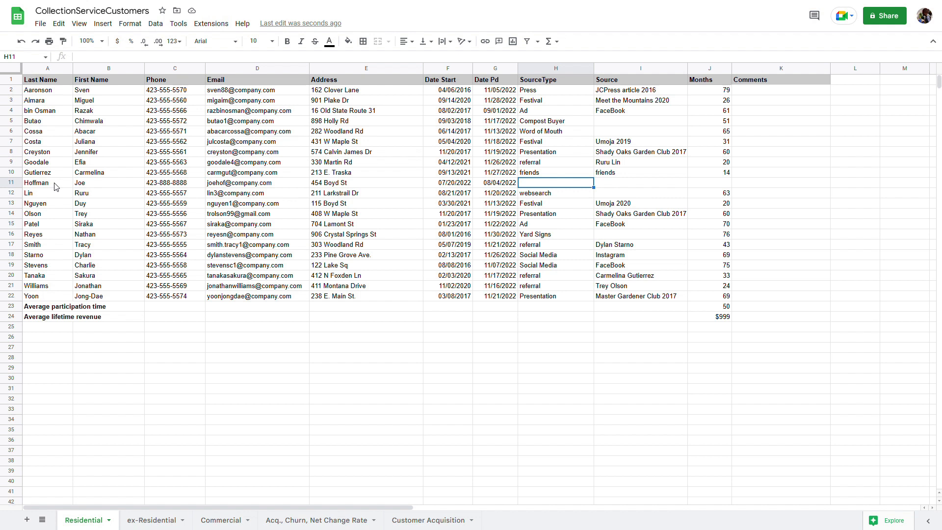
pyautogui.write('Fes')
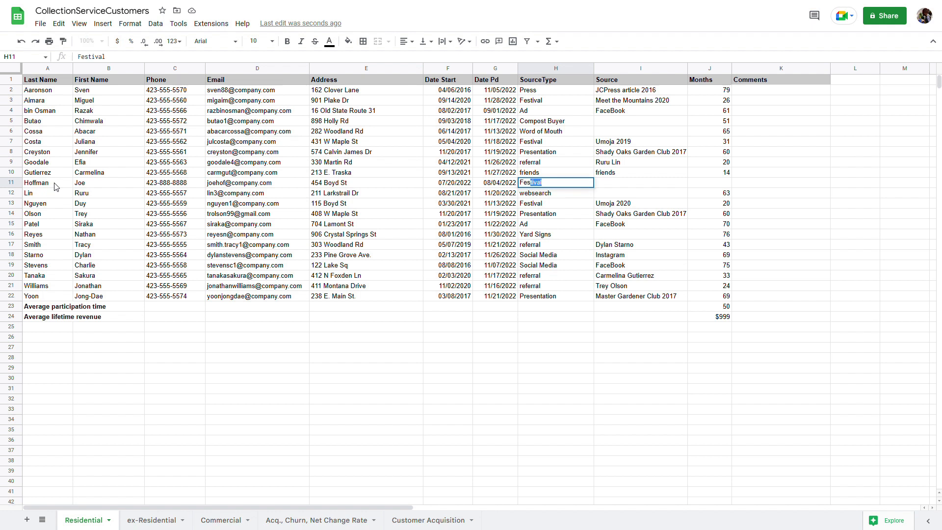
pyautogui.press('Tab')
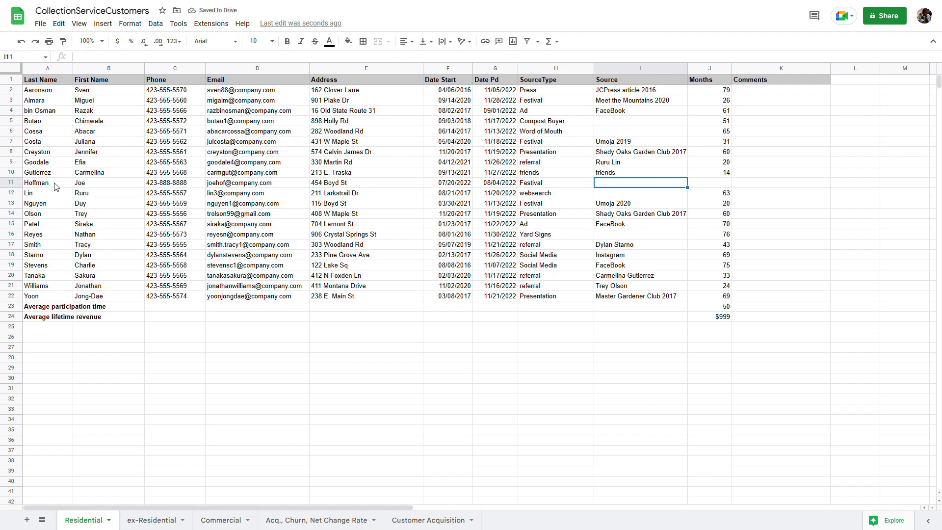
pyautogui.write('Meet the Mou')
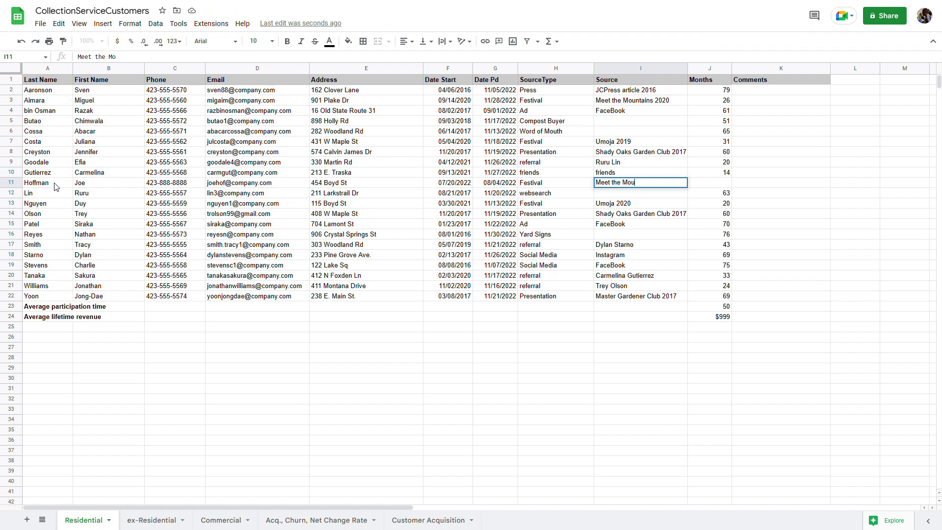
pyautogui.write('ntains 2022')
pyautogui.press('Return')
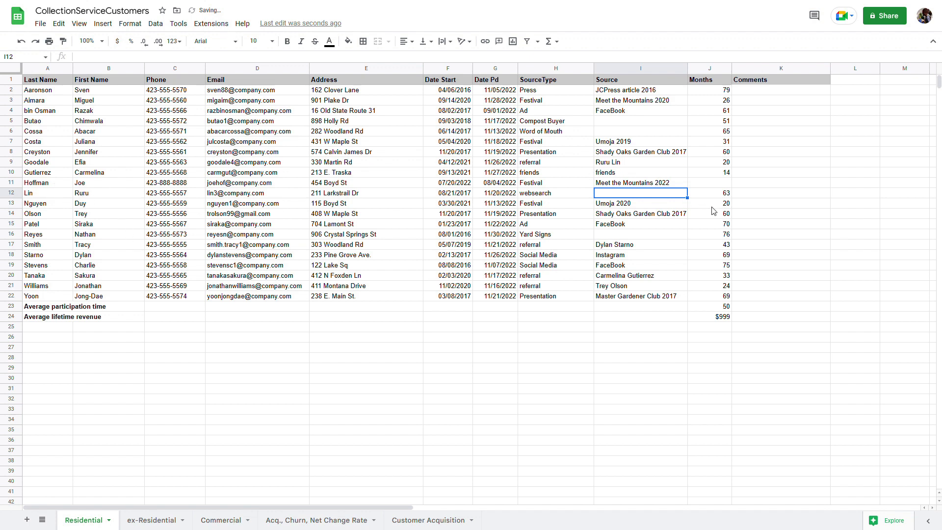
pyautogui.click(718, 186)
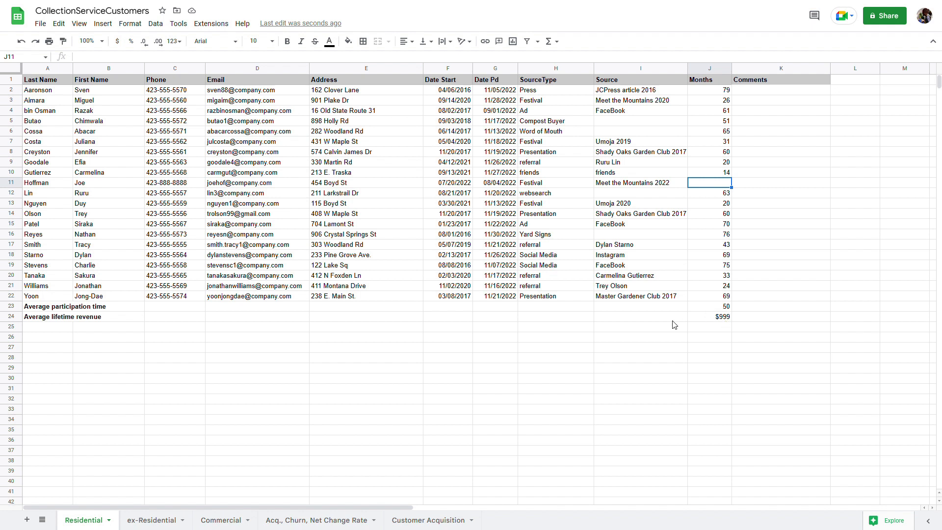
# Paste the DATEDIF months formula into J11 and review its F11 and G11 references
pyautogui.click(724, 174)
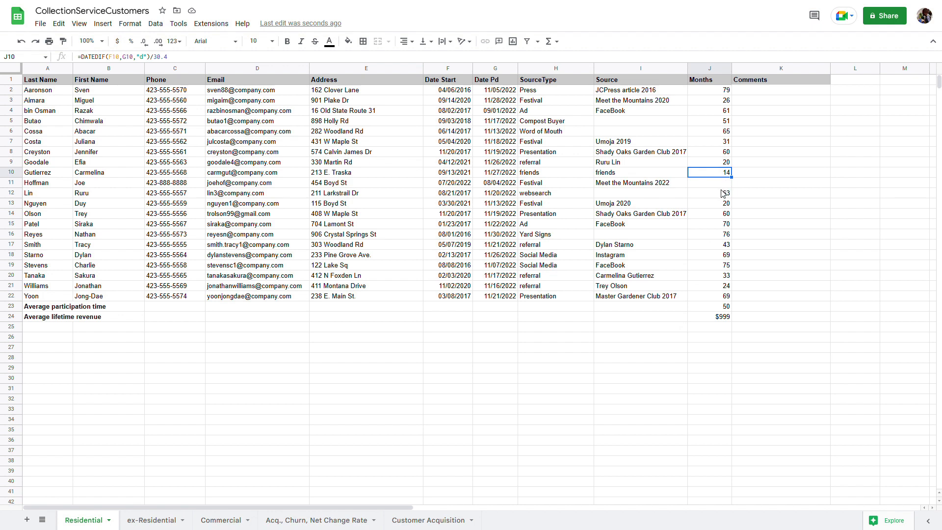
pyautogui.click(725, 184)
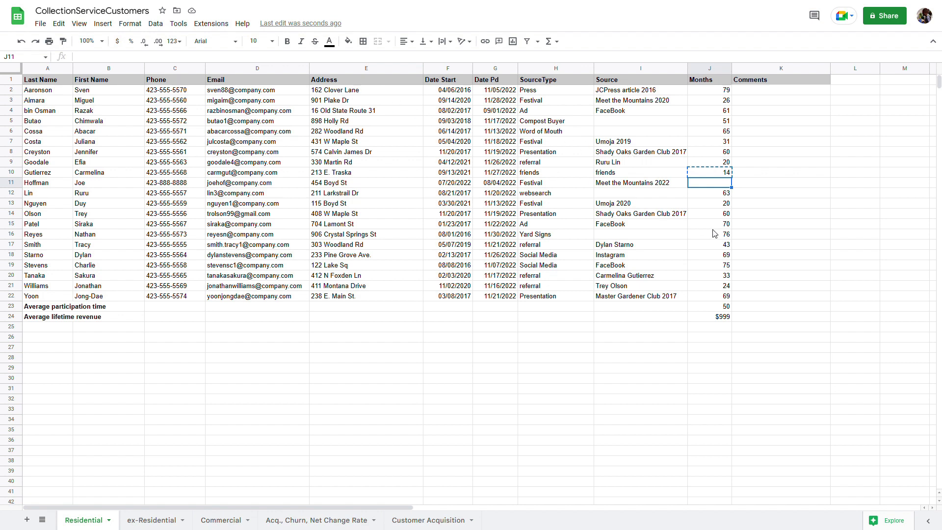
pyautogui.click(58, 24)
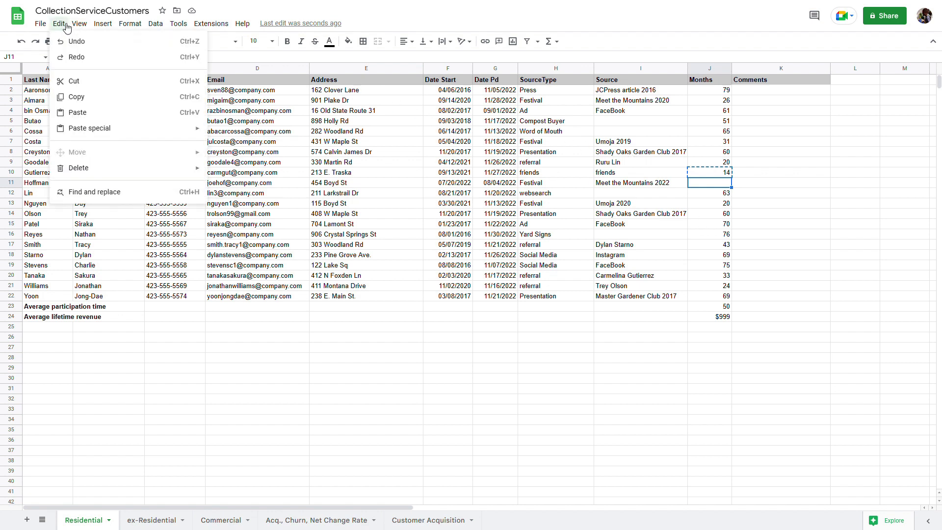
pyautogui.click(77, 115)
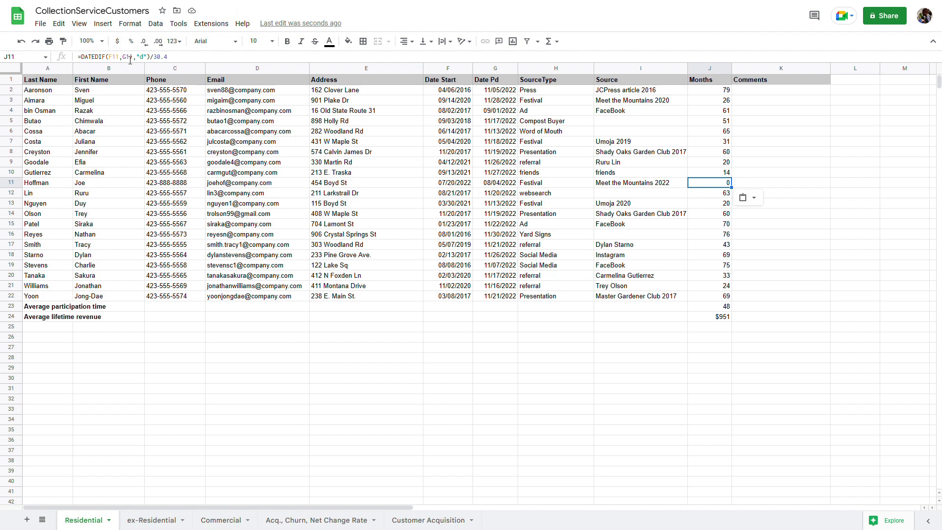
pyautogui.moveTo(115, 61); pyautogui.dragTo(178, 67)
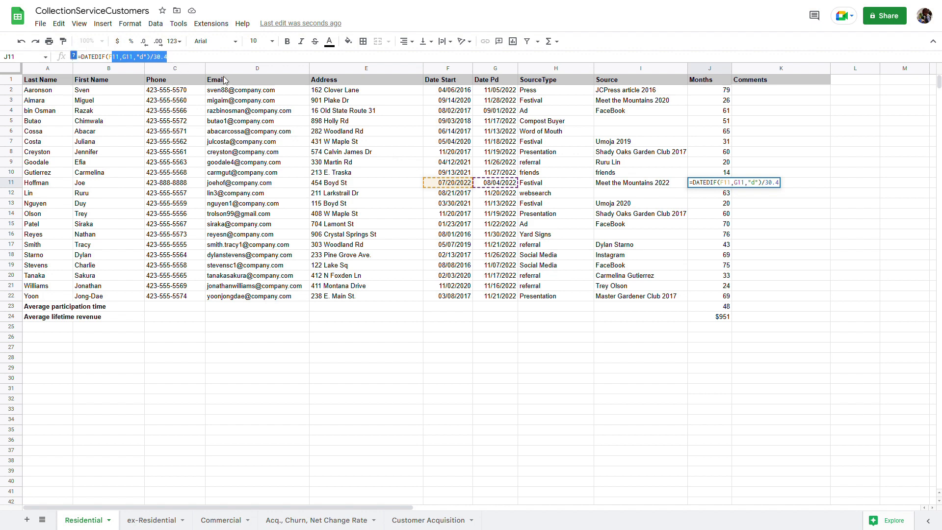
pyautogui.moveTo(109, 59); pyautogui.dragTo(138, 59)
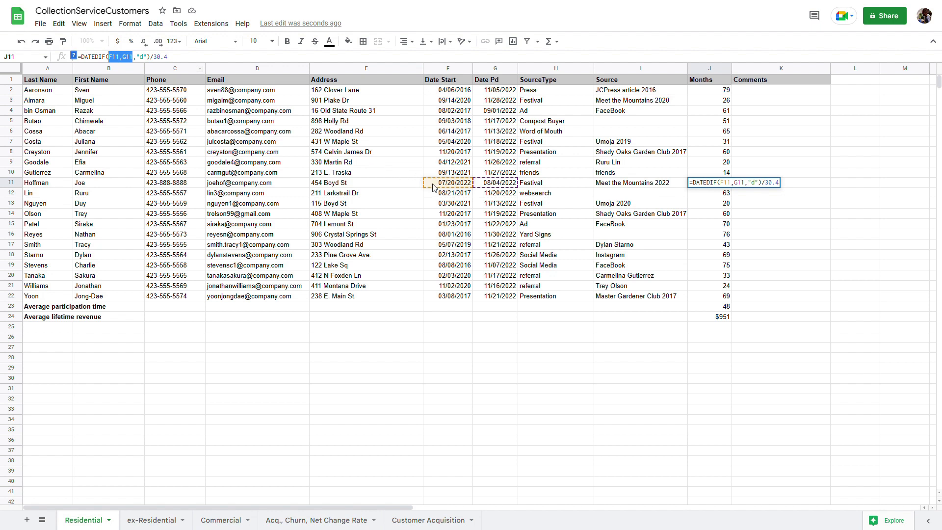
# Change Hoffman's Date Pd in G11 to 11/04/2022 by replacing month 08 with 11
pyautogui.click(491, 186)
pyautogui.doubleClick(491, 186)
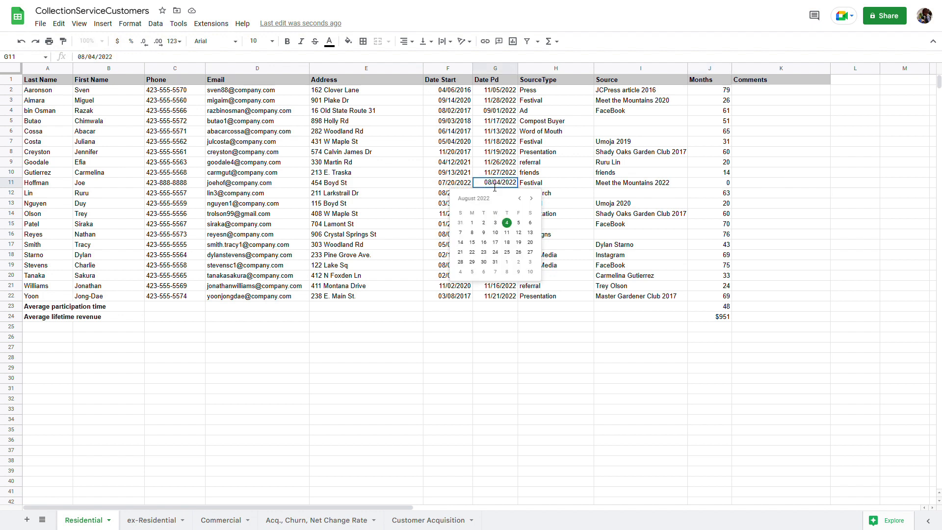
pyautogui.moveTo(493, 185); pyautogui.dragTo(451, 177)
pyautogui.write('11')
pyautogui.press('Return')
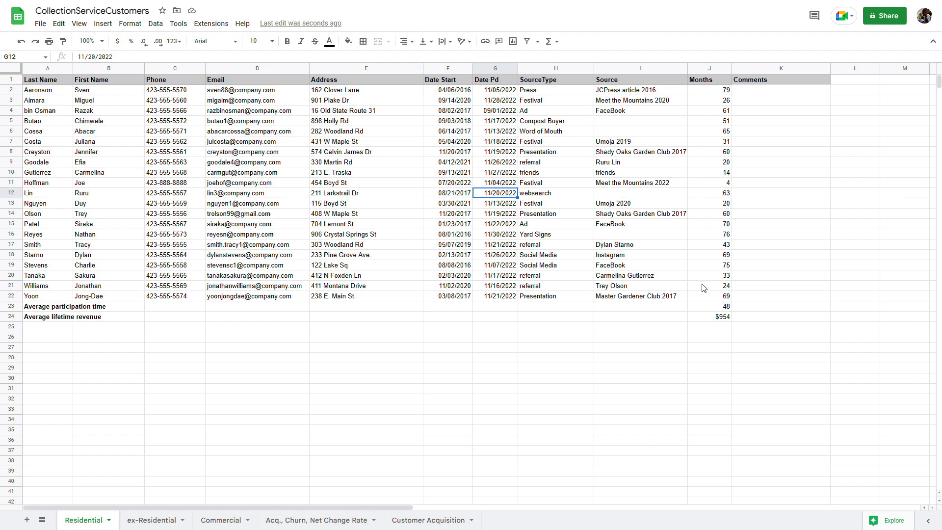
# Verify J11 now shows 4 months and the averages read 48 months and $954
pyautogui.click(725, 184)
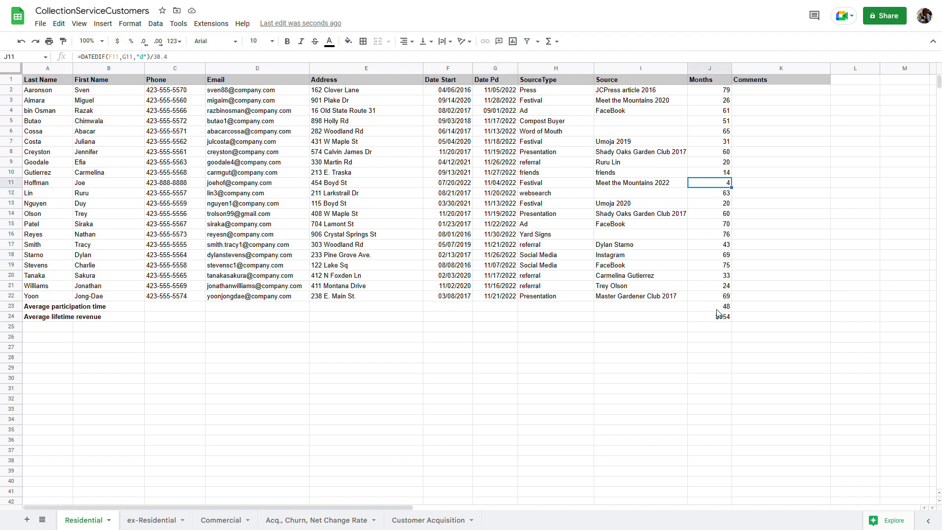
pyautogui.click(729, 309)
pyautogui.click(708, 319)
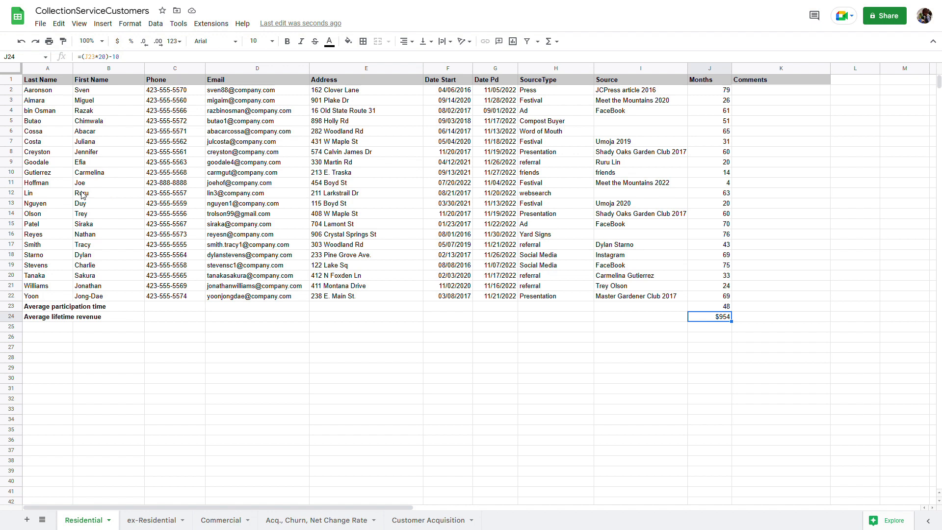
# Cut Hoffman's row 11 from the Residential sheet
pyautogui.click(149, 523)
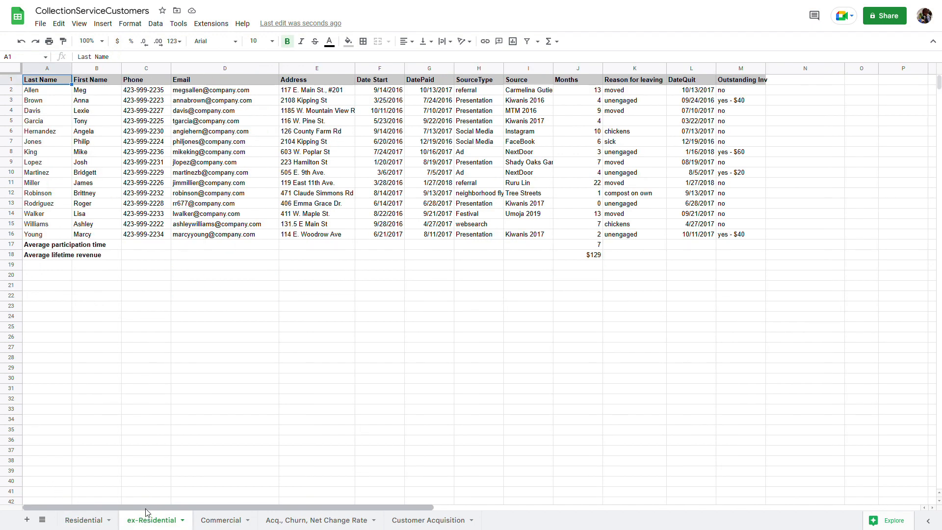
pyautogui.click(85, 521)
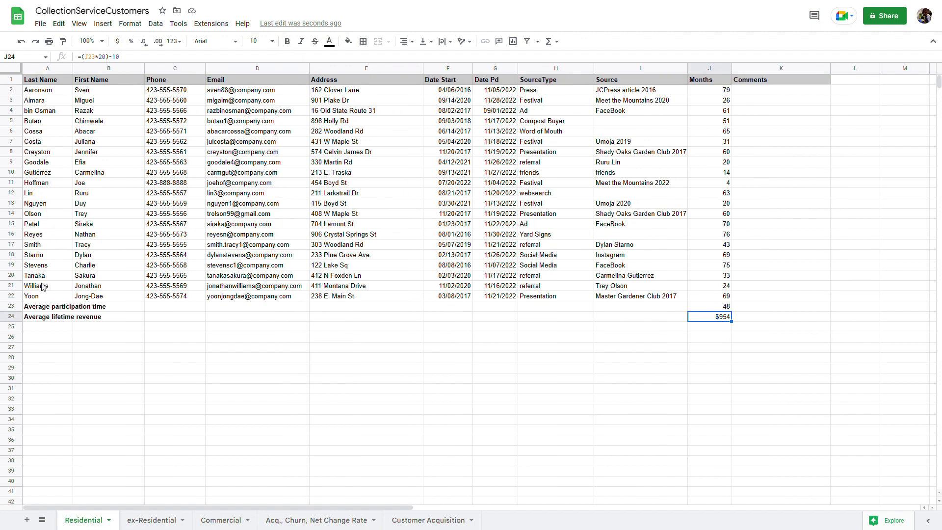
pyautogui.click(12, 183)
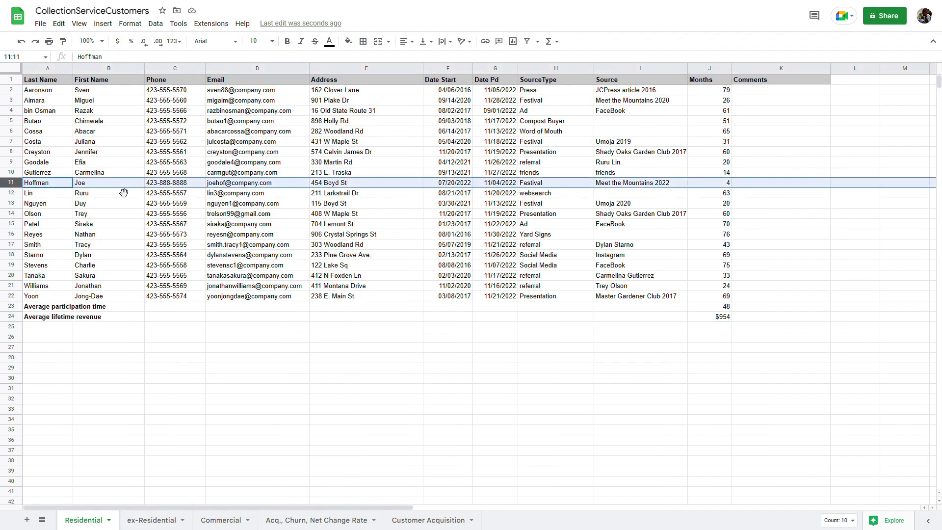
pyautogui.click(65, 25)
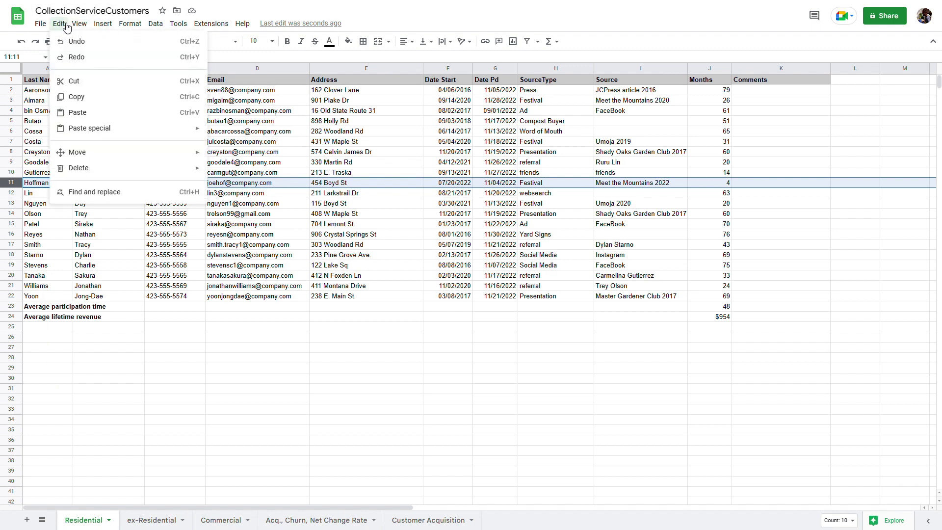
pyautogui.click(69, 82)
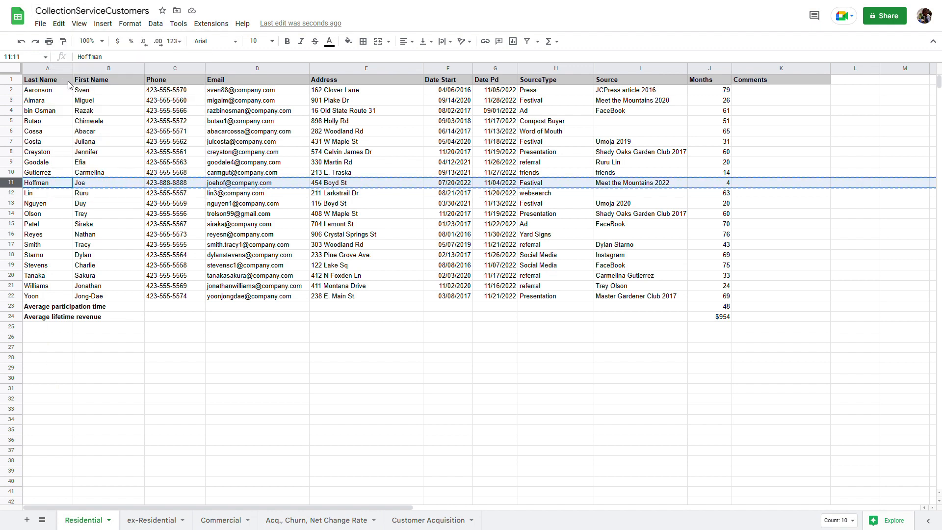
# Insert a new row below Young on ex-Residential and paste Hoffman's record into row 17
pyautogui.click(146, 521)
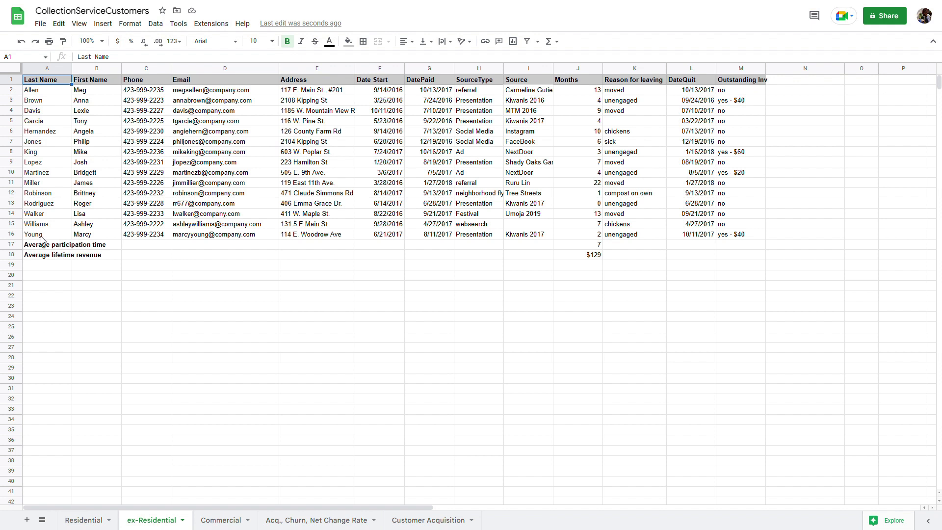
pyautogui.click(12, 234)
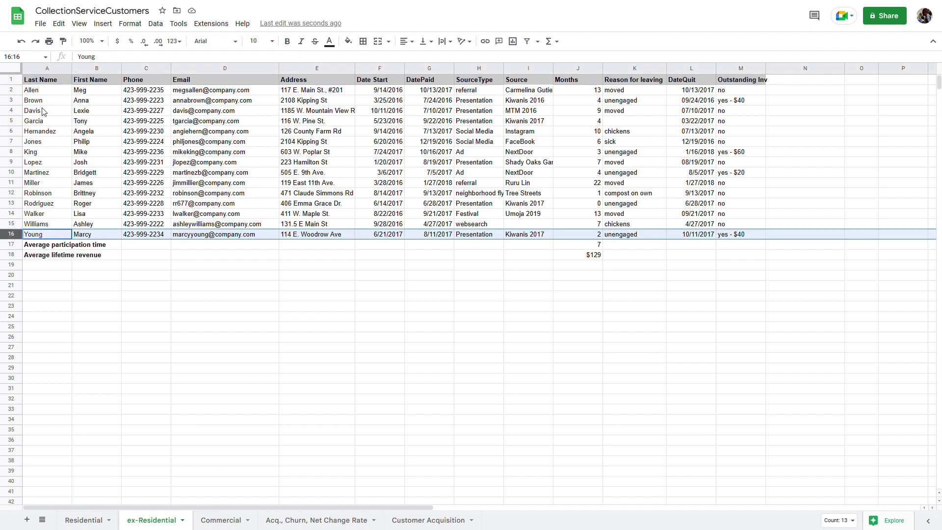
pyautogui.click(102, 23)
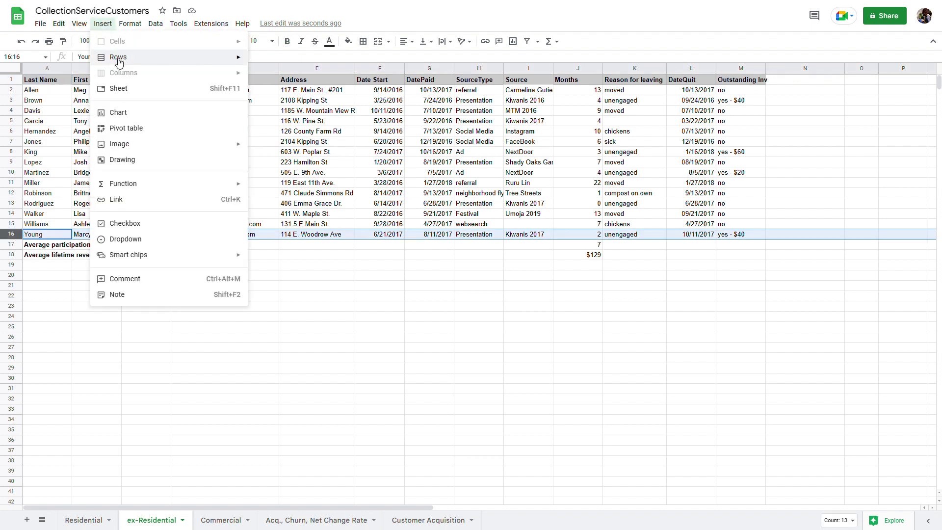
pyautogui.moveTo(117, 59)
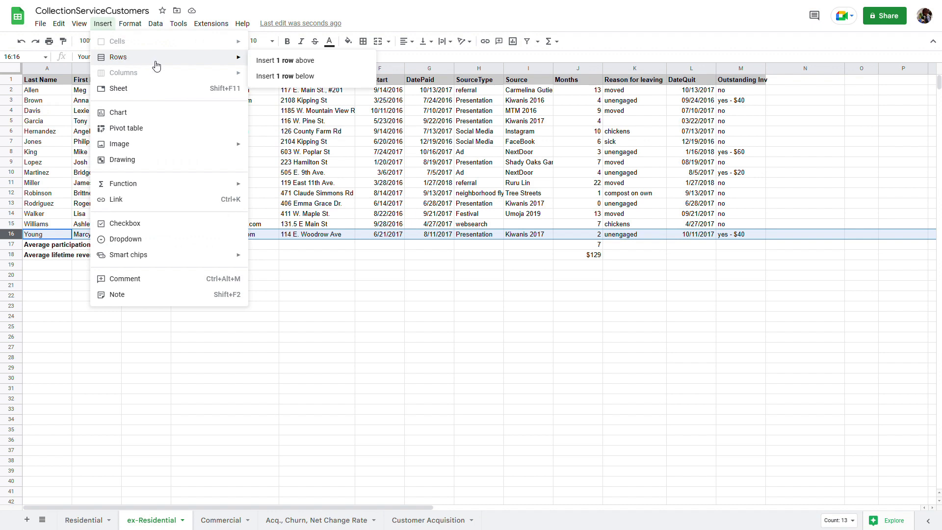
pyautogui.click(290, 77)
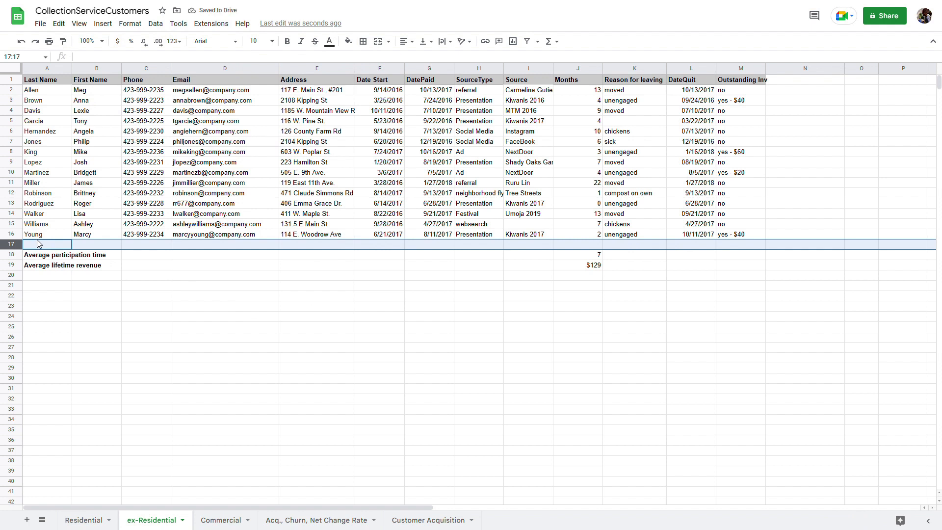
pyautogui.hotkey('ctrl', 'v')
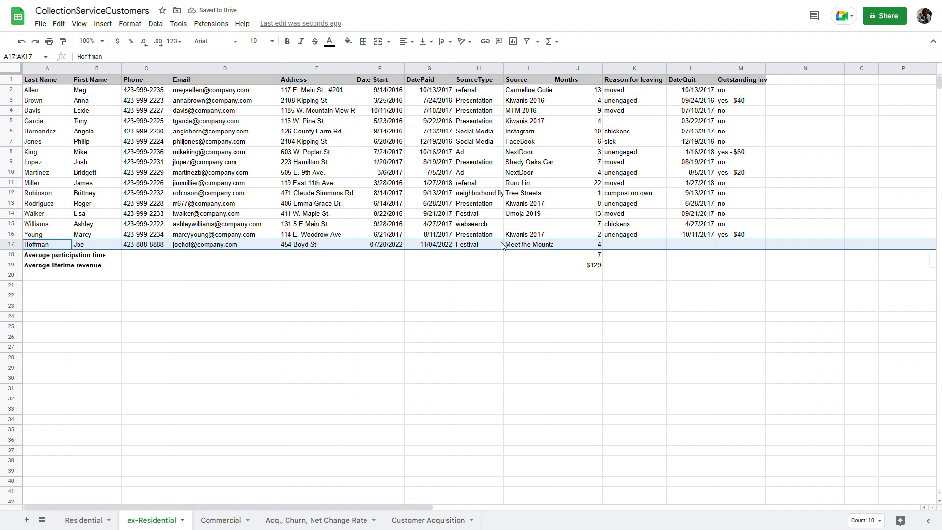
# Review the SourceType and Source columns and Hoffman's months formula in J17
pyautogui.moveTo(219, 183)
pyautogui.click(489, 69)
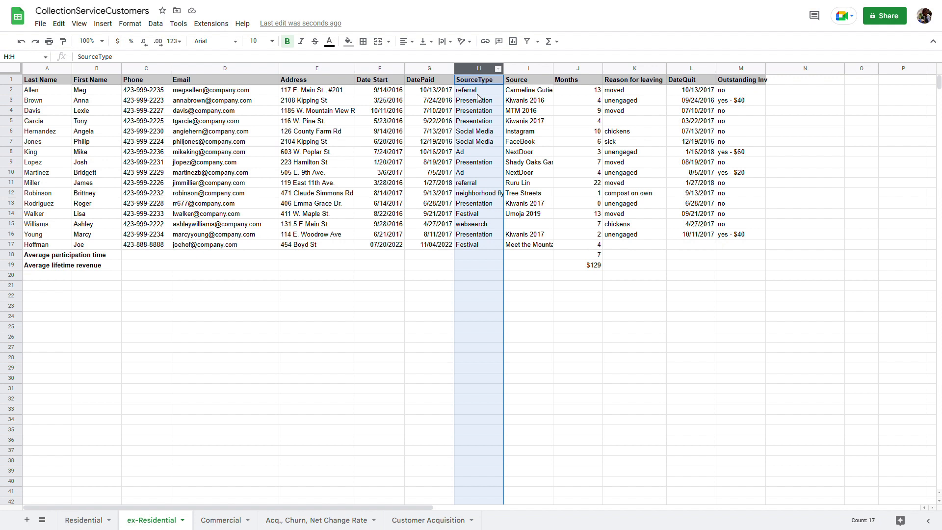
pyautogui.click(516, 69)
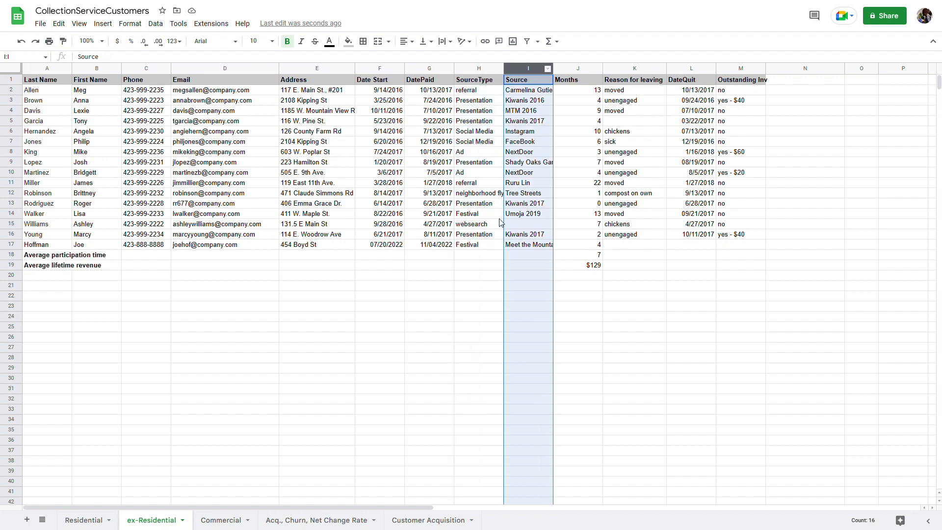
pyautogui.click(567, 246)
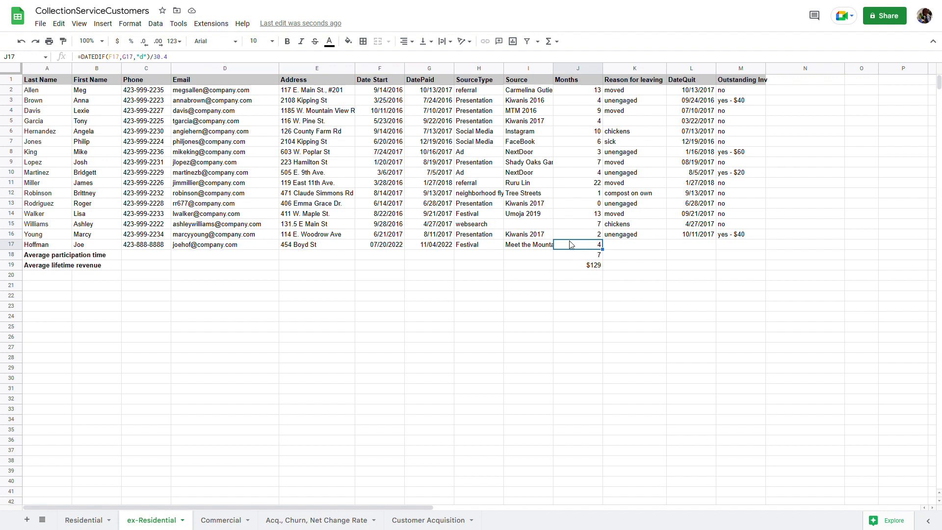
# Review the ex-Residential average formulas in J18 and J19
pyautogui.click(573, 256)
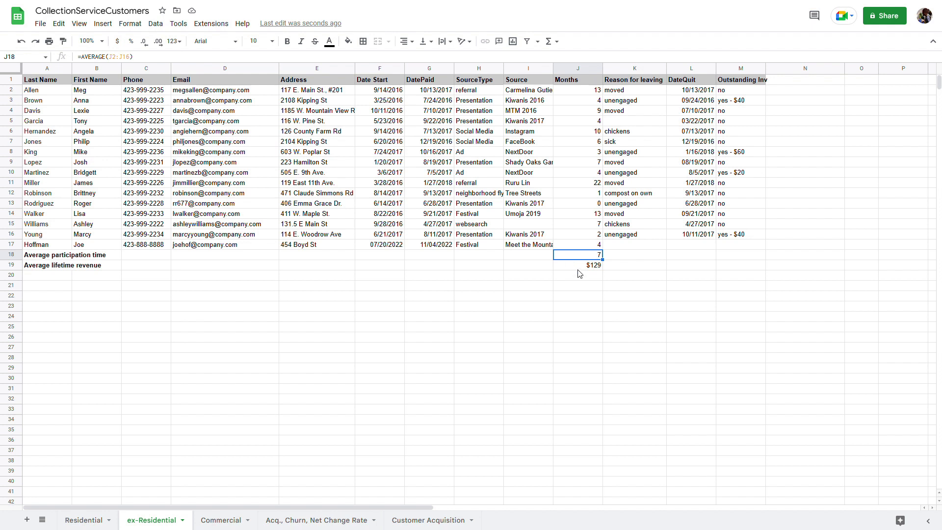
pyautogui.click(578, 267)
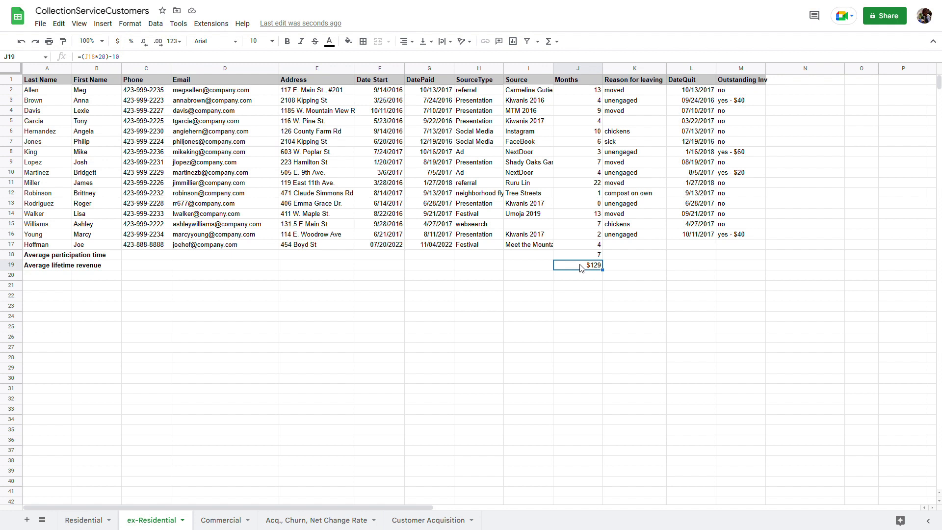
pyautogui.click(589, 256)
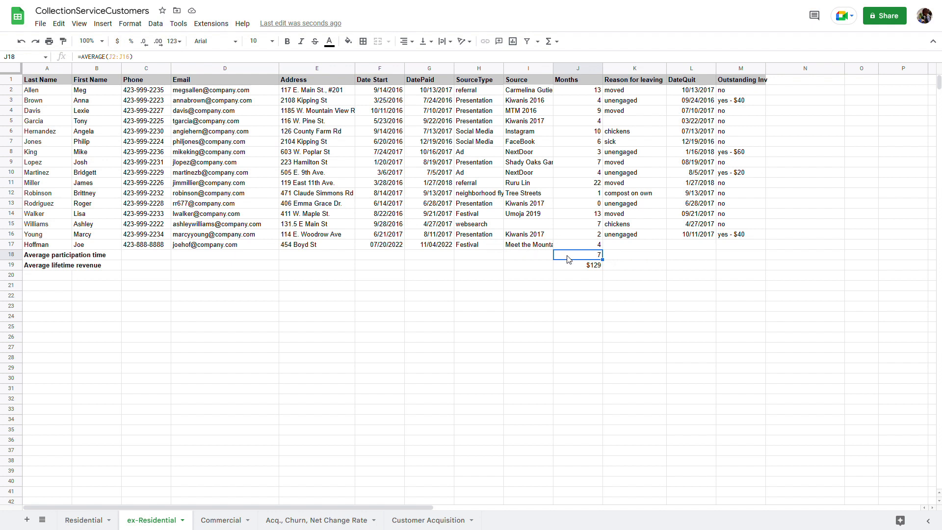
# Change the J18 average to =AVERAGE(J2:J17), then go to Hoffman's Reason for leaving cell K17
pyautogui.click(134, 62)
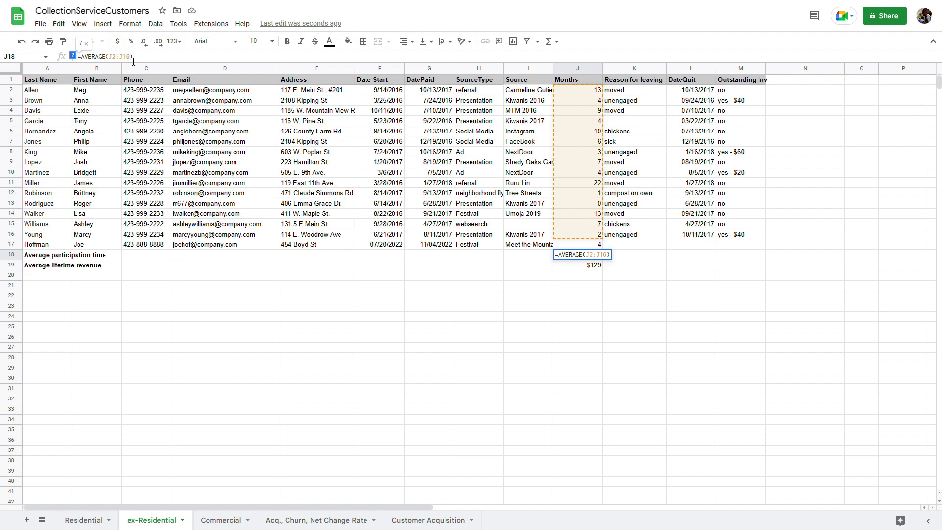
pyautogui.press('BackSpace')
pyautogui.write('7')
pyautogui.press('Return')
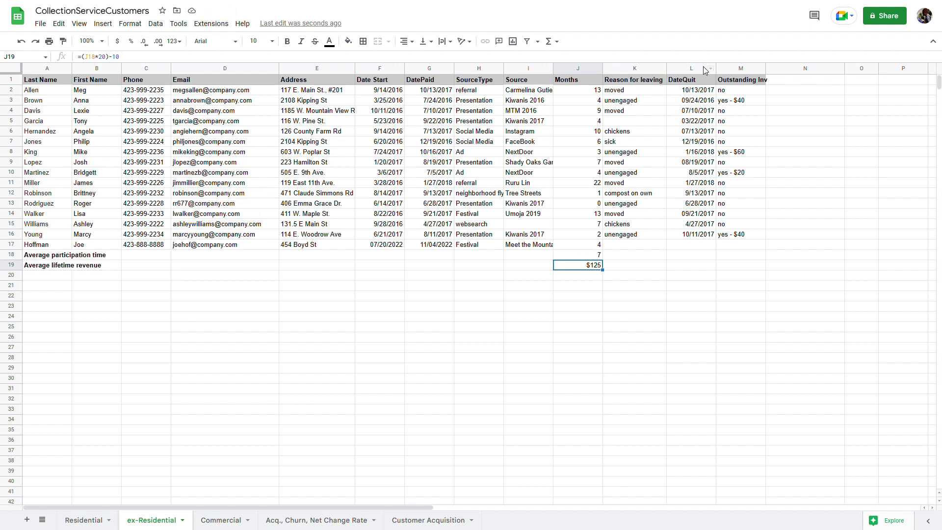
pyautogui.click(637, 71)
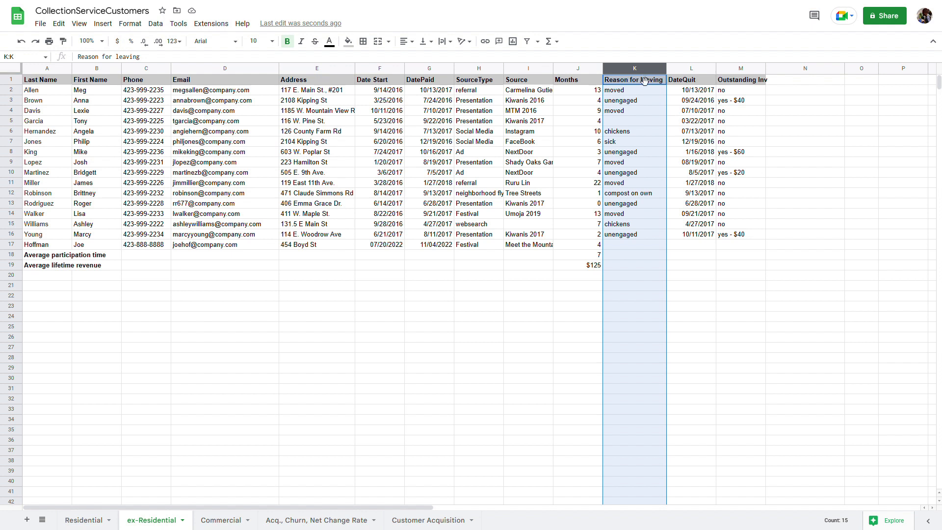
pyautogui.click(611, 247)
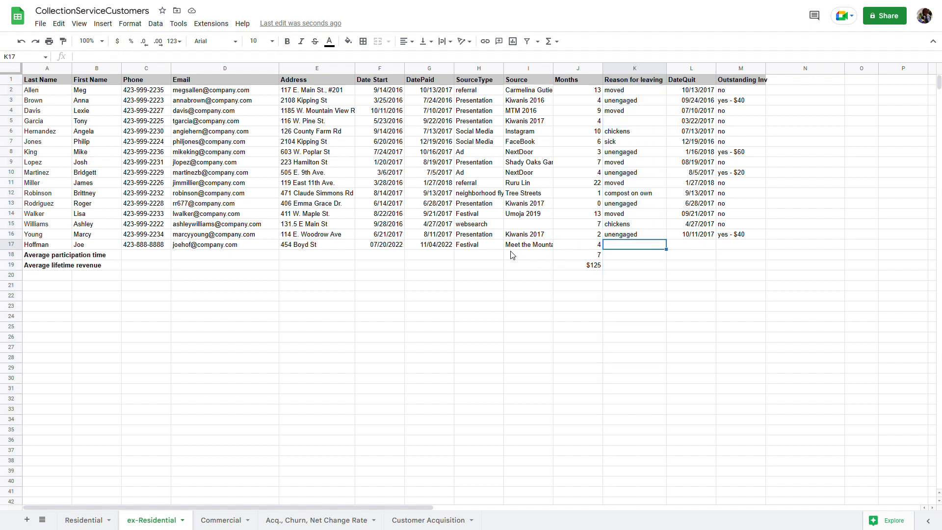
# Enter 'moved' as row 17's reason for leaving and 11/4/22 as its DateQuit
pyautogui.write('mo')
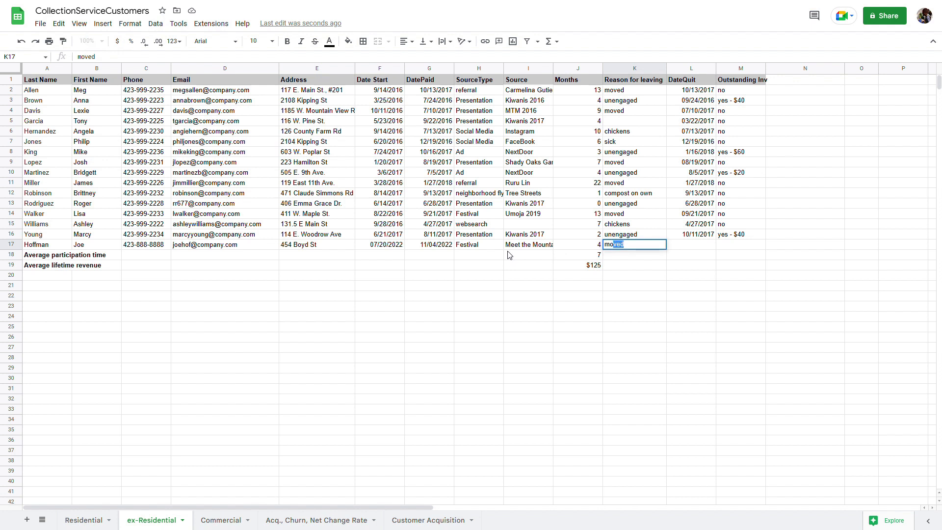
pyautogui.press('Tab')
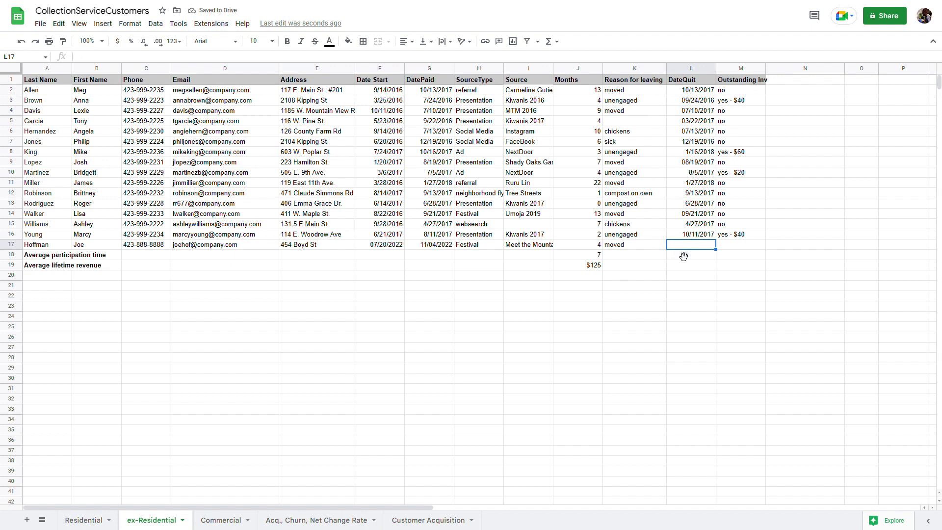
pyautogui.click(442, 246)
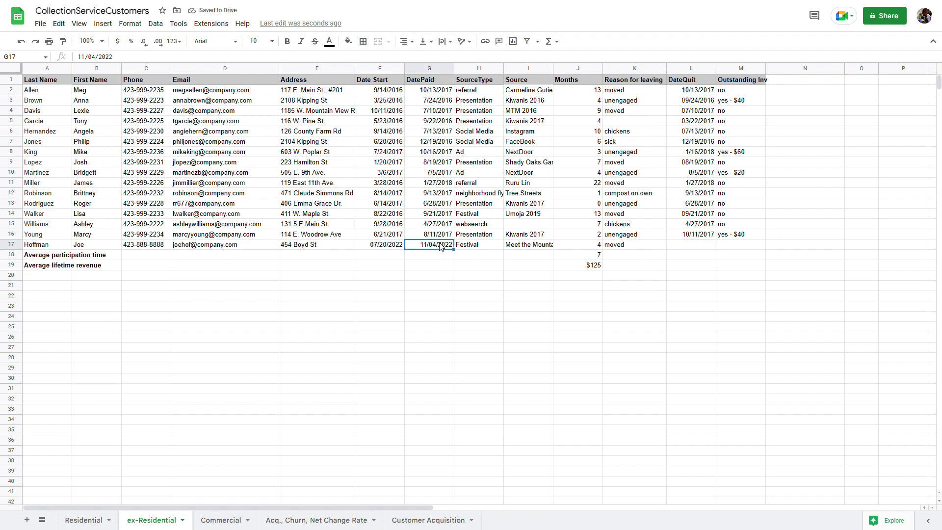
pyautogui.click(711, 247)
pyautogui.write('10/')
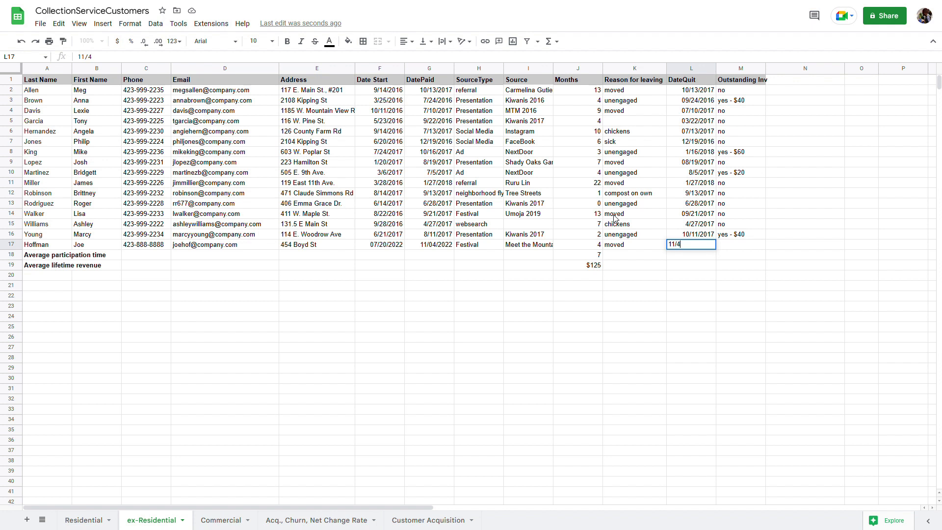
pyautogui.write('22')
pyautogui.press('Return')
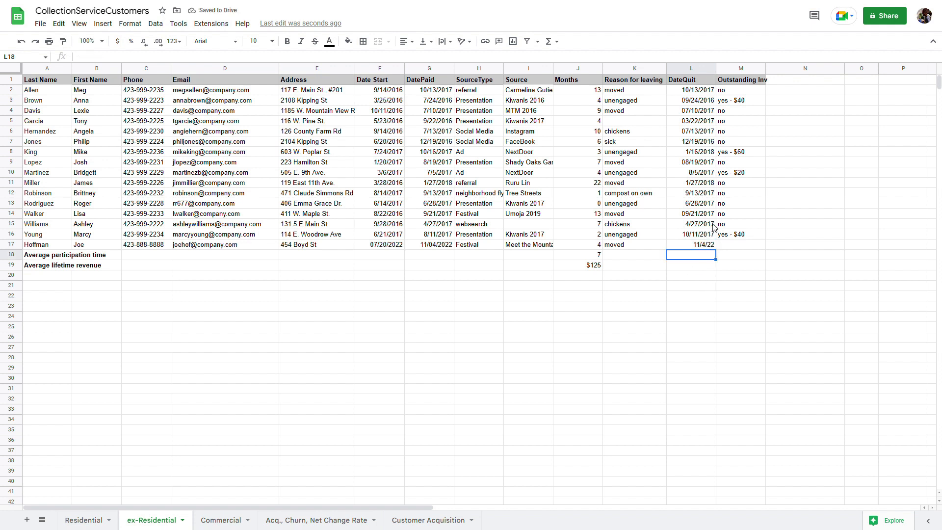
# Enter 'no' for row 17's outstanding invoice, then select the reasons in K2:K17
pyautogui.click(727, 245)
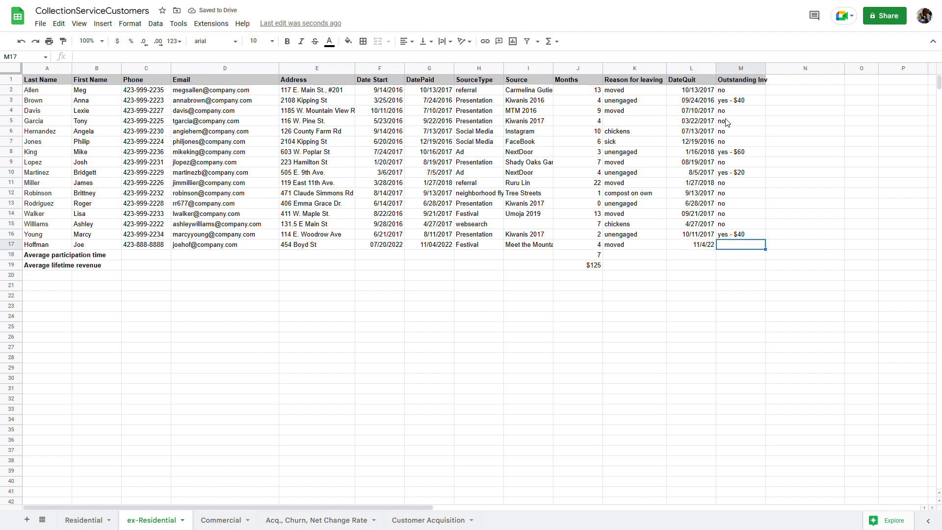
pyautogui.click(741, 68)
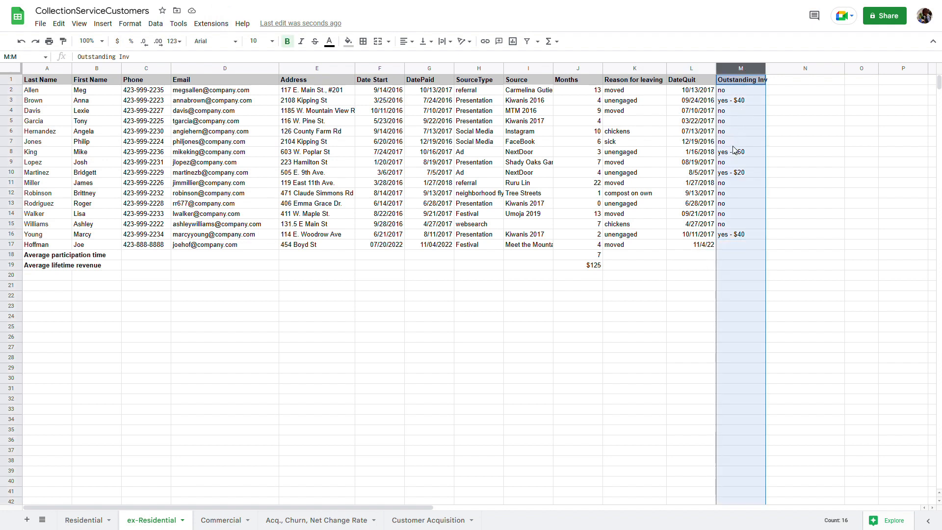
pyautogui.click(727, 249)
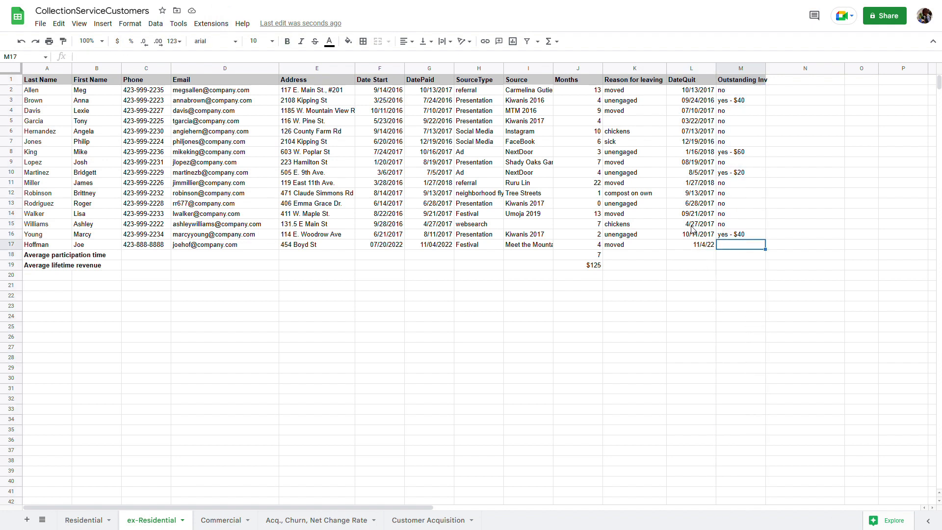
pyautogui.write('no')
pyautogui.click(697, 156)
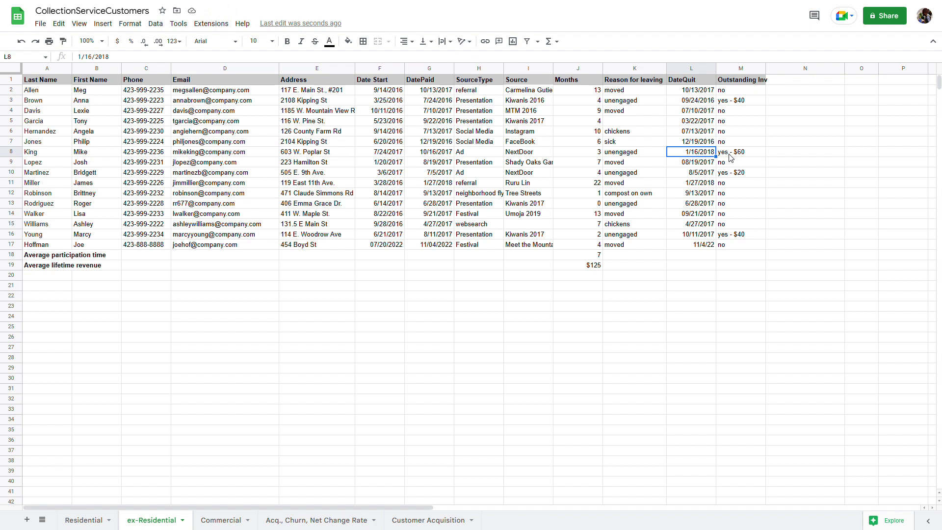
pyautogui.click(730, 101)
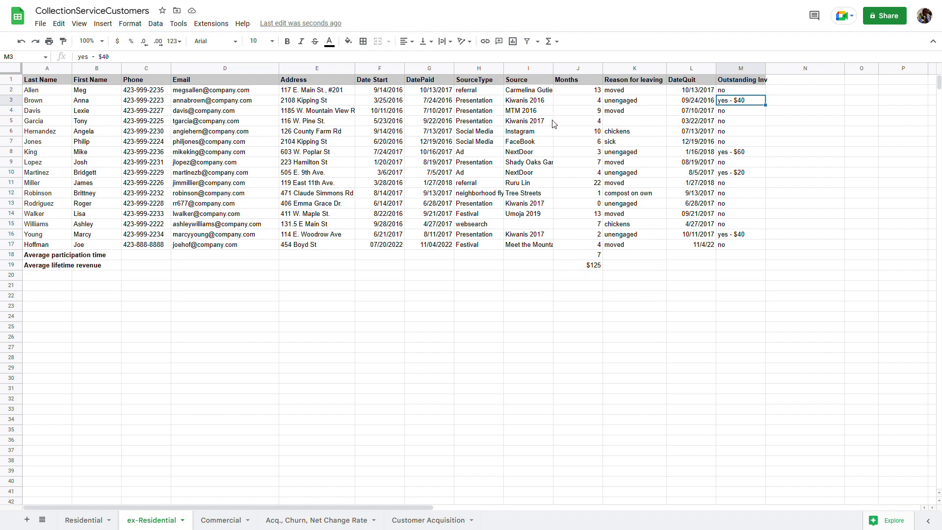
pyautogui.click(621, 91)
pyautogui.moveTo(621, 91); pyautogui.dragTo(633, 246)
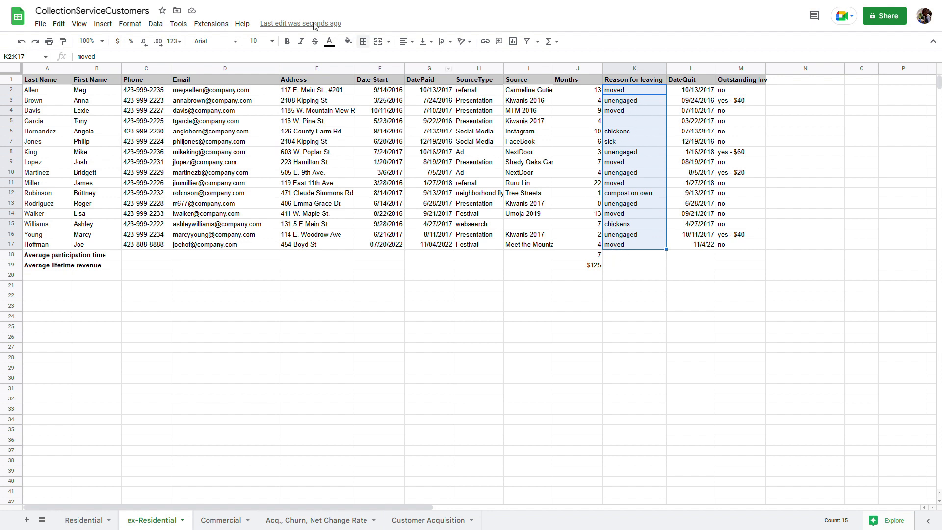
# Copy the reasons in K2:K17 and select K22:K39 as the paste destination
pyautogui.click(64, 27)
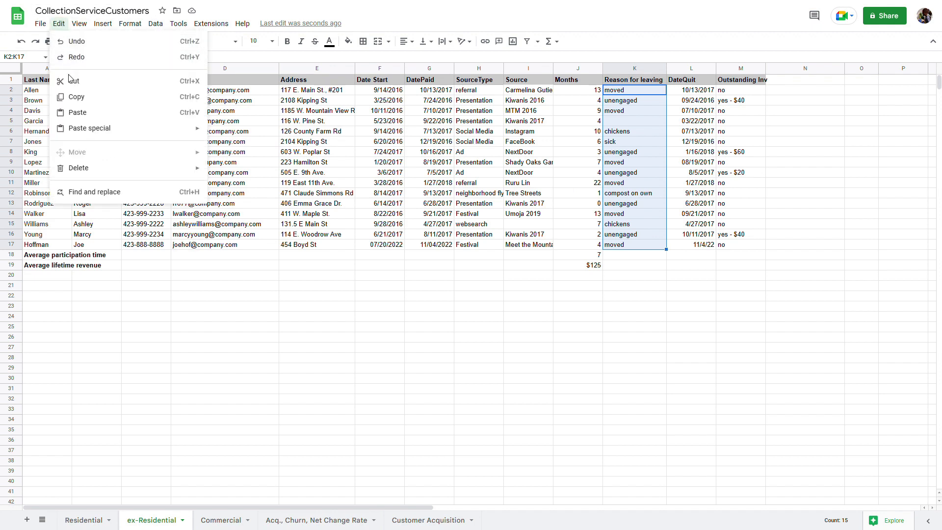
pyautogui.click(75, 97)
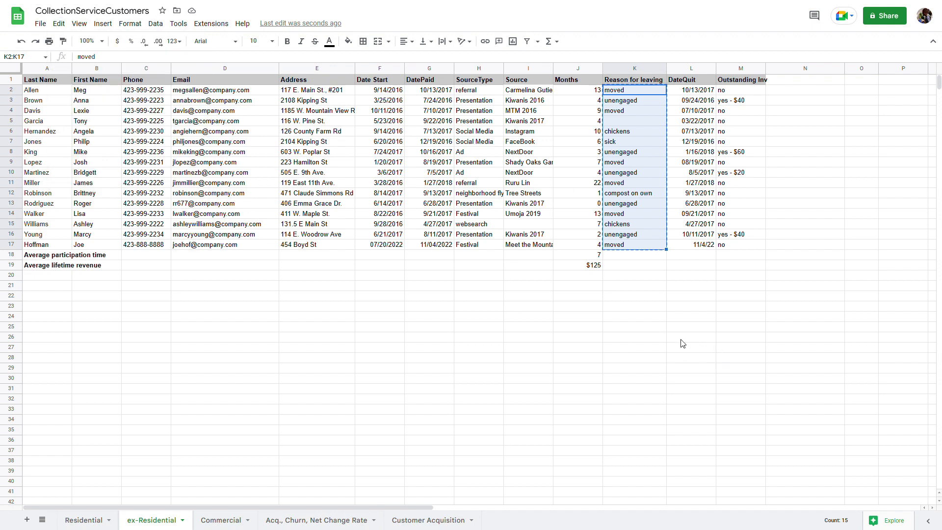
pyautogui.click(639, 297)
pyautogui.moveTo(639, 300); pyautogui.dragTo(627, 472)
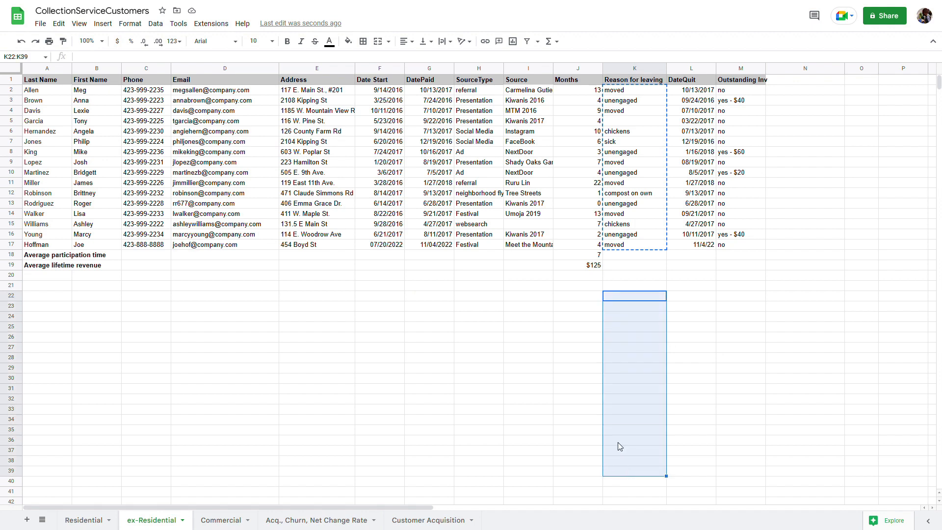
# Paste the reasons into K22:K37 and sort that range A to Z by column K
pyautogui.click(58, 24)
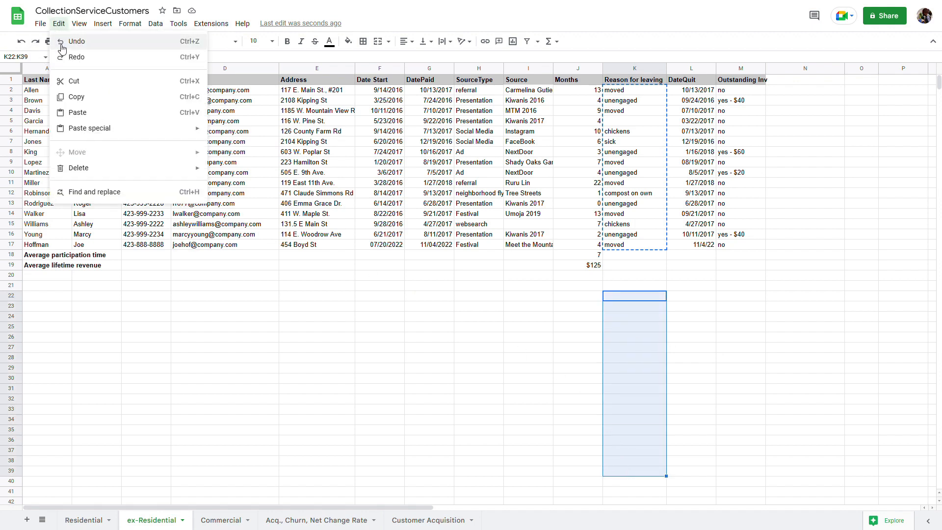
pyautogui.click(79, 114)
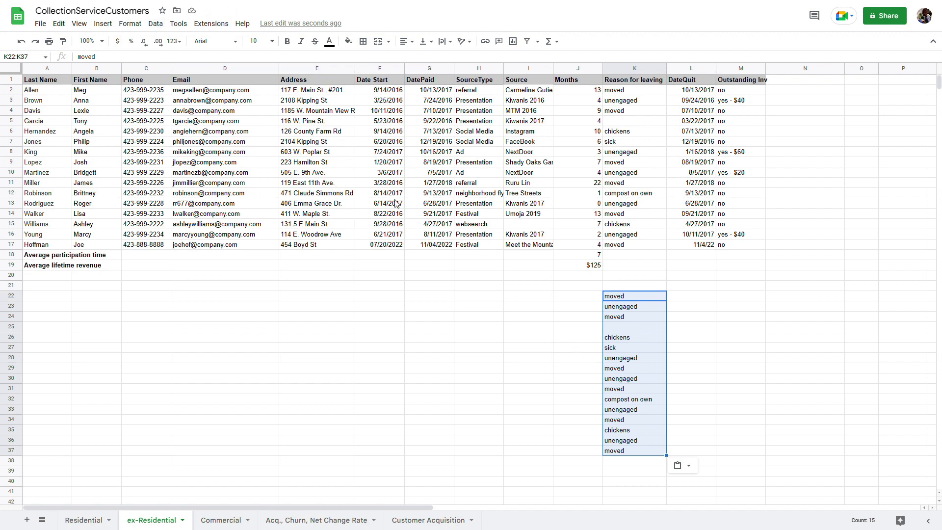
pyautogui.click(157, 25)
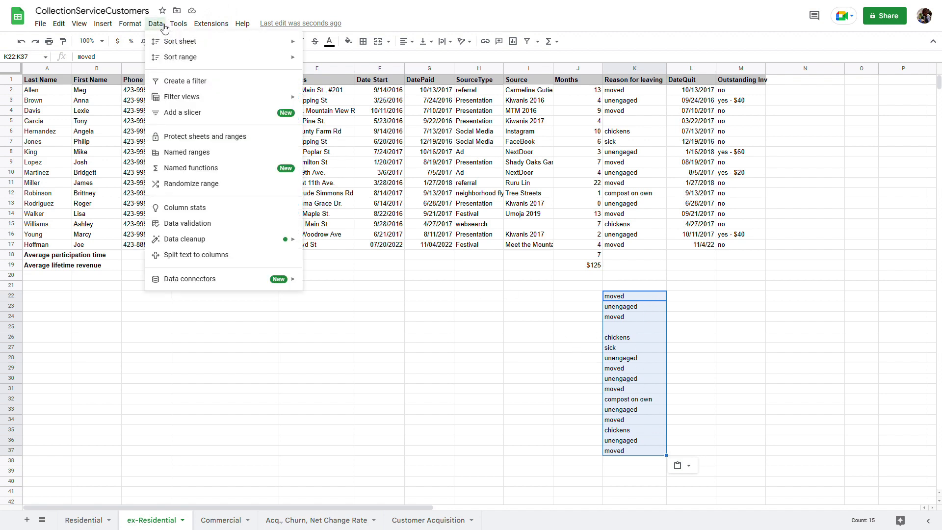
pyautogui.moveTo(172, 44)
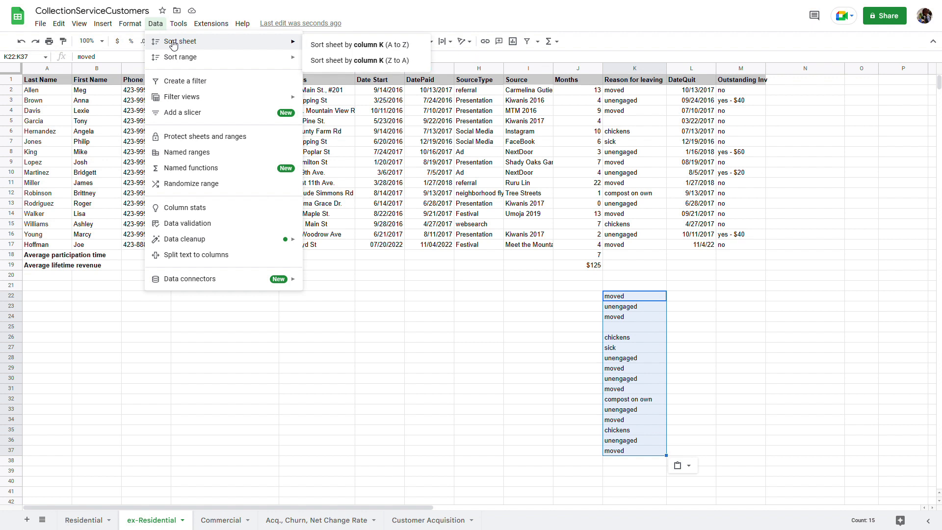
pyautogui.moveTo(179, 62)
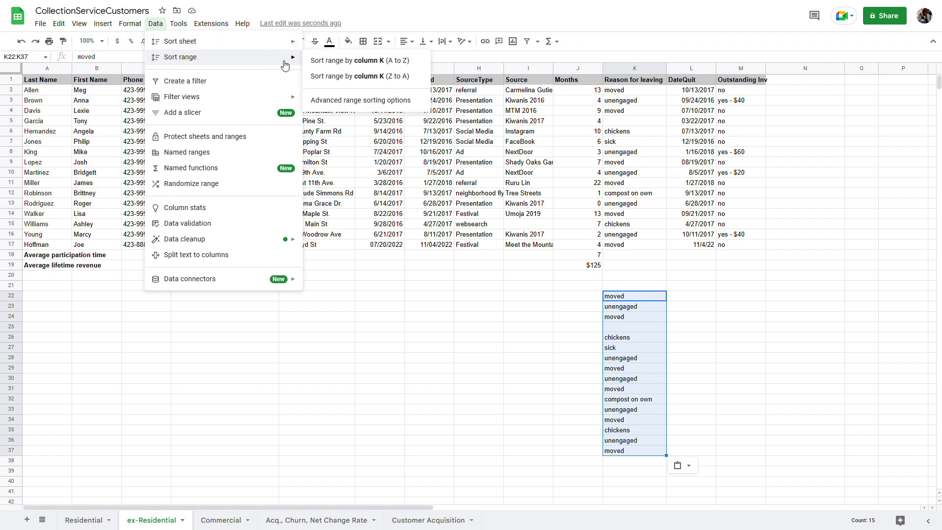
pyautogui.click(383, 61)
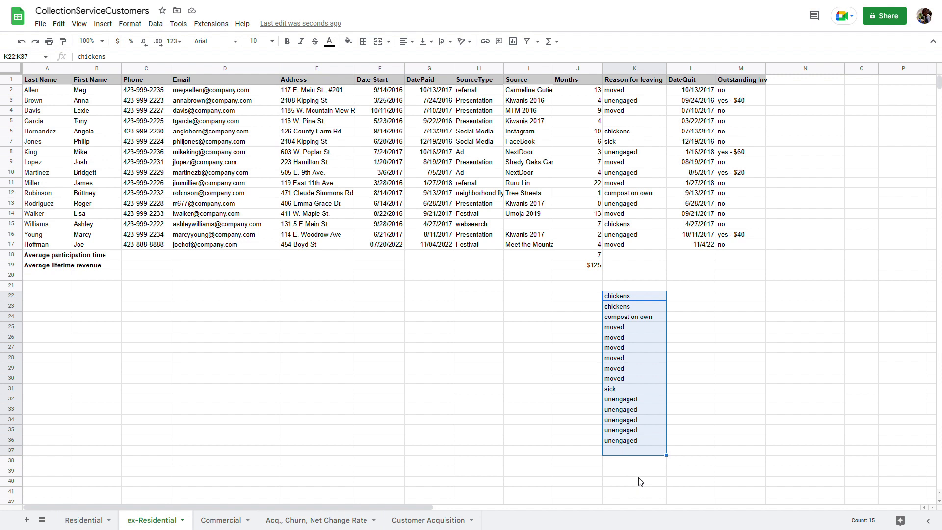
# Count the grouped reasons: 6 moved, 2 chickens, 1 compost on own, 1 sick, 5 unengaged
pyautogui.moveTo(632, 327); pyautogui.dragTo(628, 384)
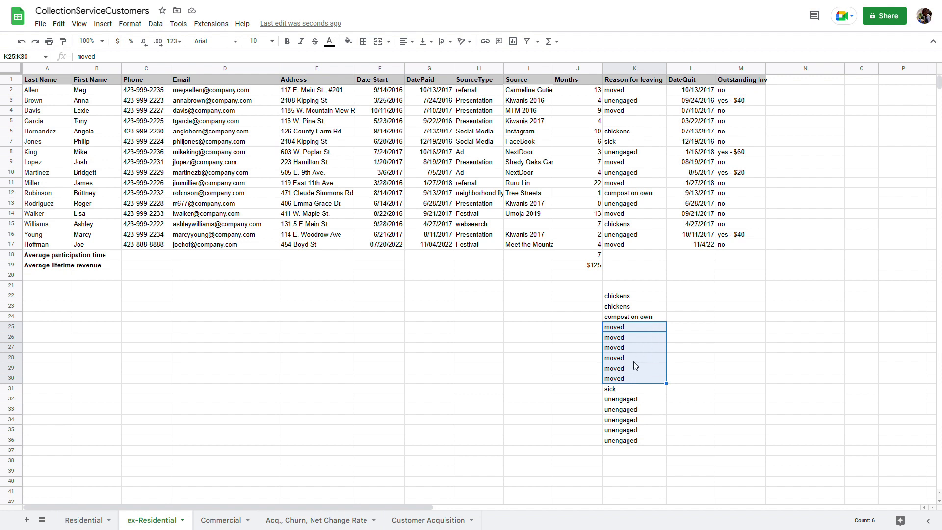
pyautogui.moveTo(644, 300); pyautogui.dragTo(648, 311)
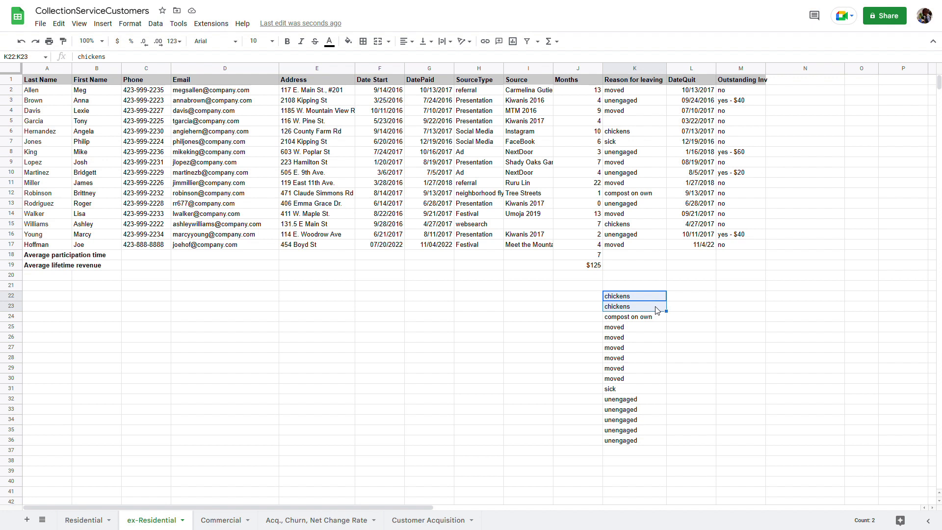
pyautogui.keyDown('shift'); pyautogui.click(658, 320); pyautogui.keyUp('shift')
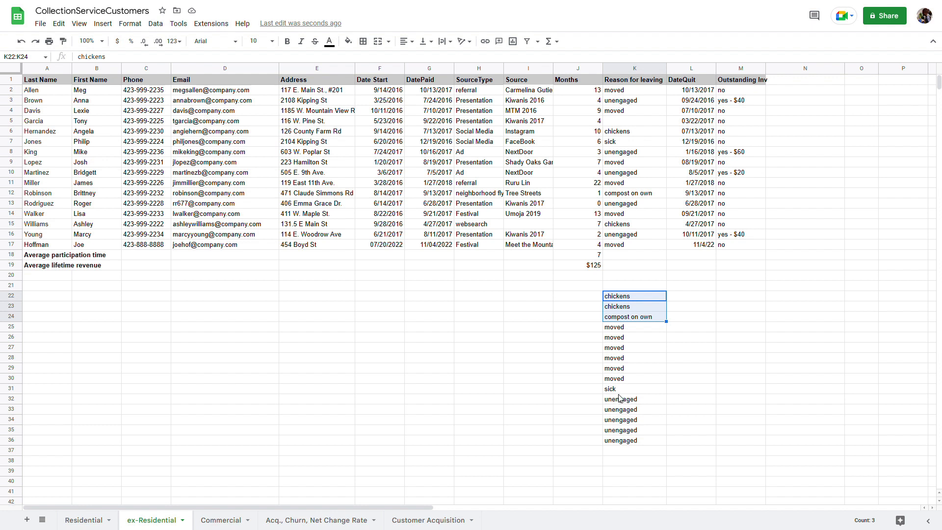
pyautogui.click(618, 390)
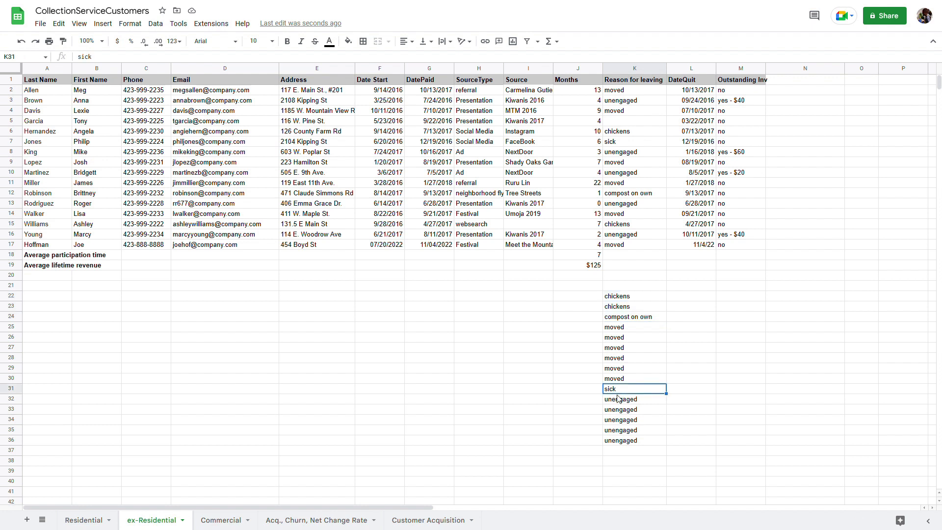
pyautogui.moveTo(618, 403); pyautogui.dragTo(618, 443)
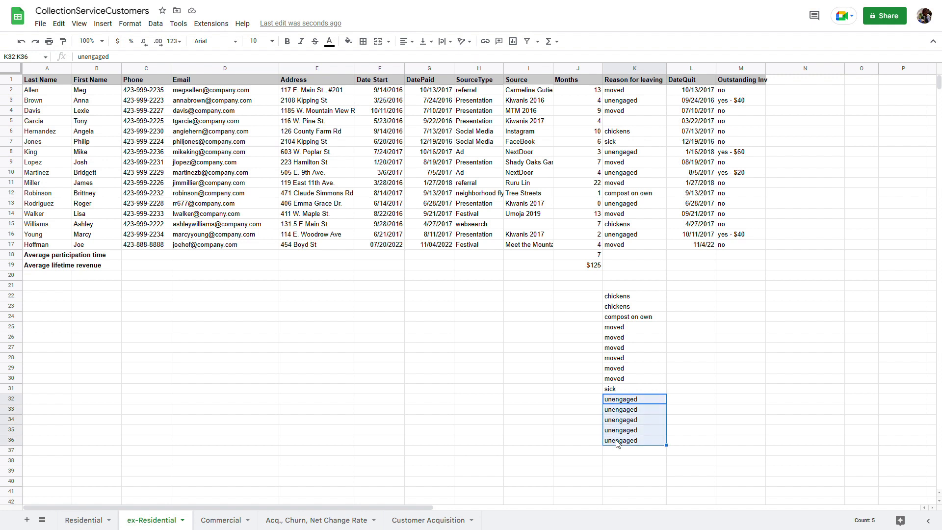
# Cross-check the unengaged entries against rows 8, 10 and 16, then select the K22:K36 list
pyautogui.click(655, 407)
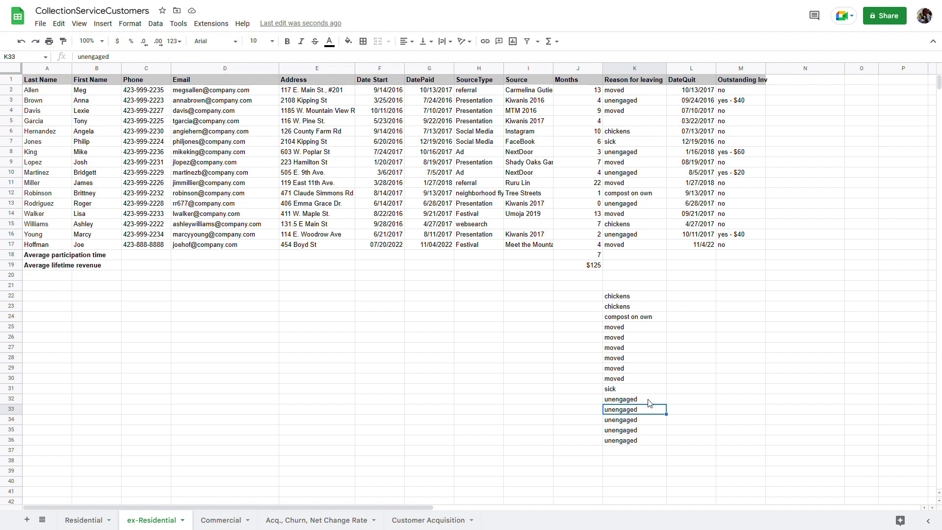
pyautogui.click(649, 402)
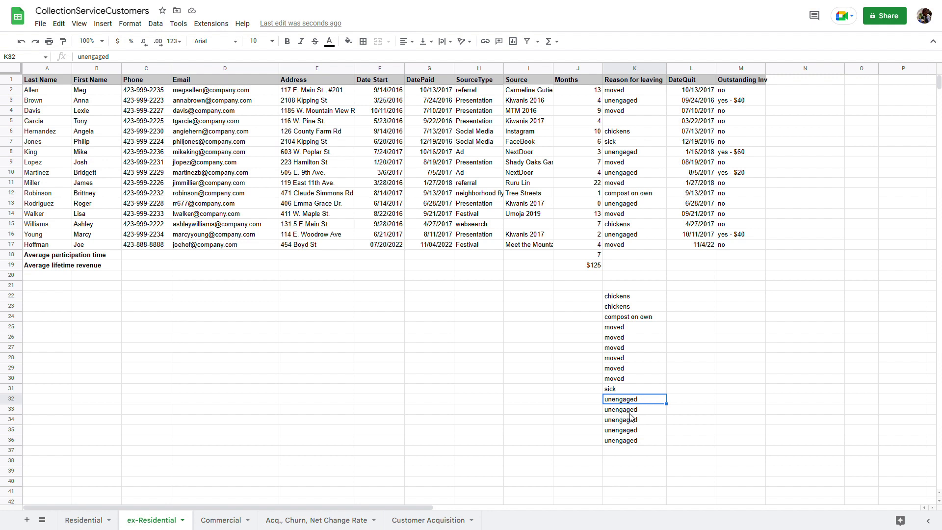
pyautogui.click(648, 410)
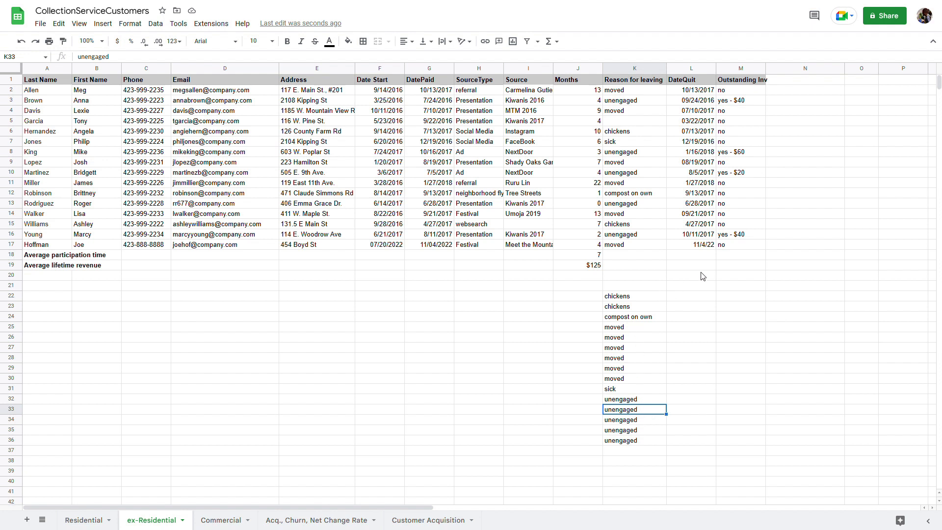
pyautogui.click(733, 237)
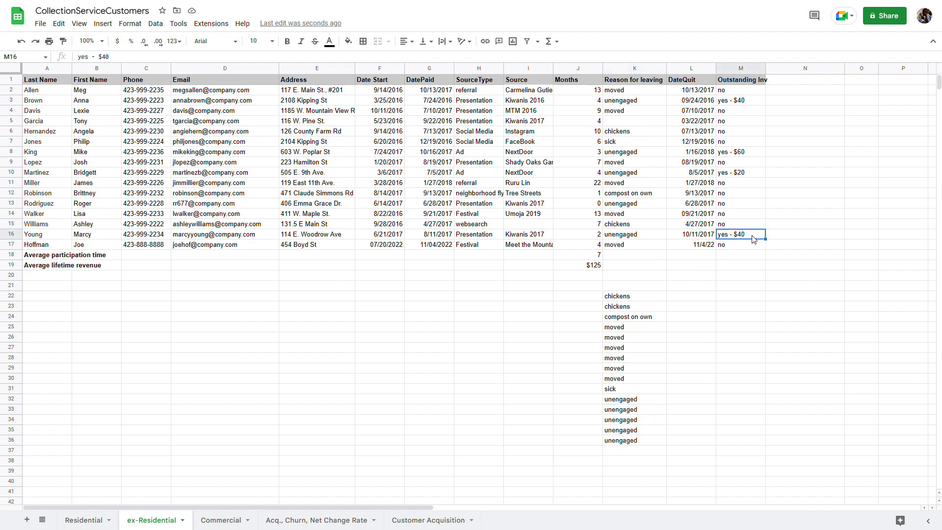
pyautogui.click(641, 238)
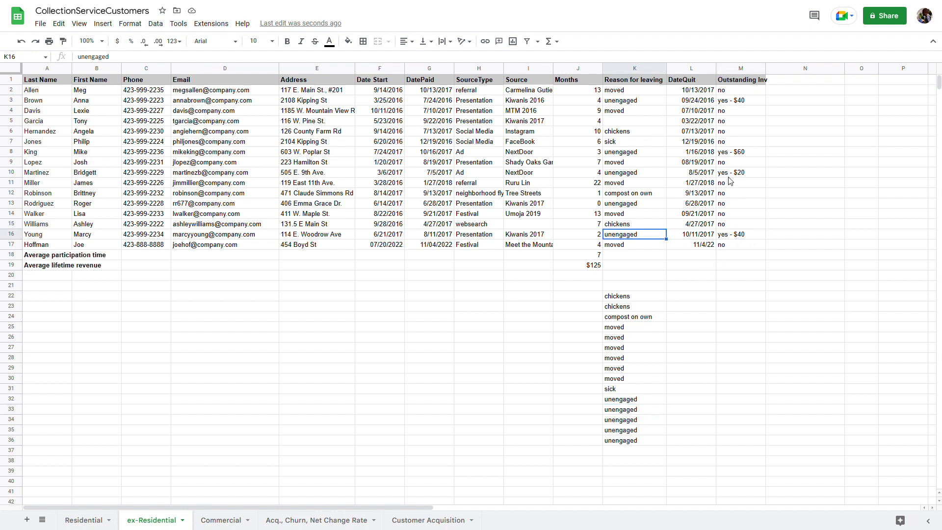
pyautogui.click(654, 176)
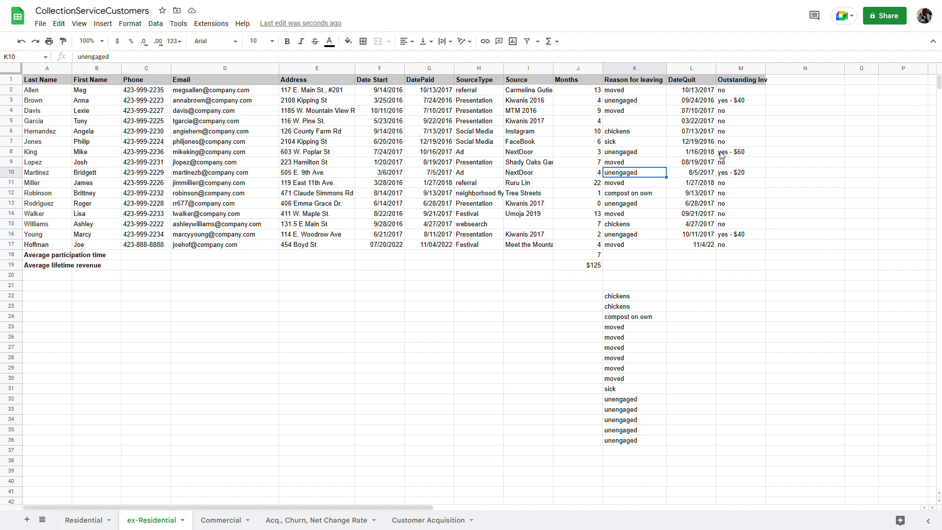
pyautogui.click(636, 156)
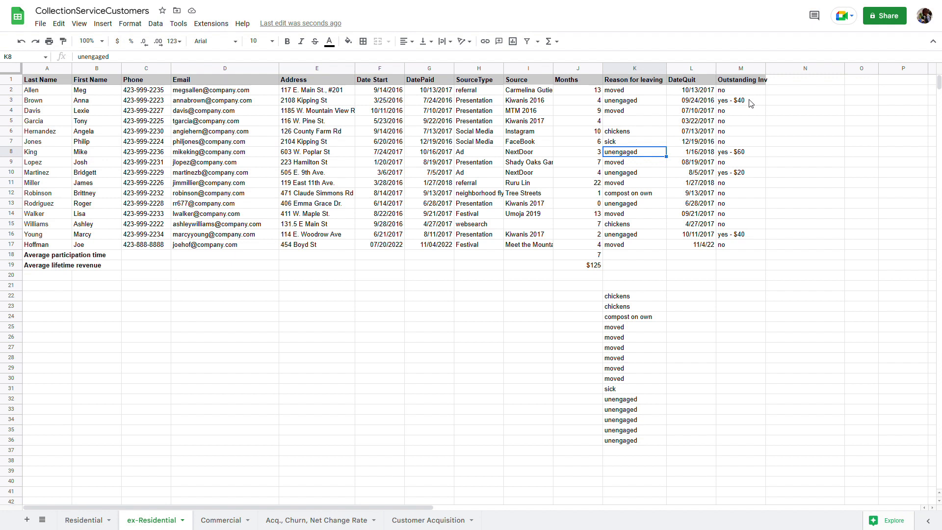
pyautogui.moveTo(754, 92); pyautogui.dragTo(59, 248)
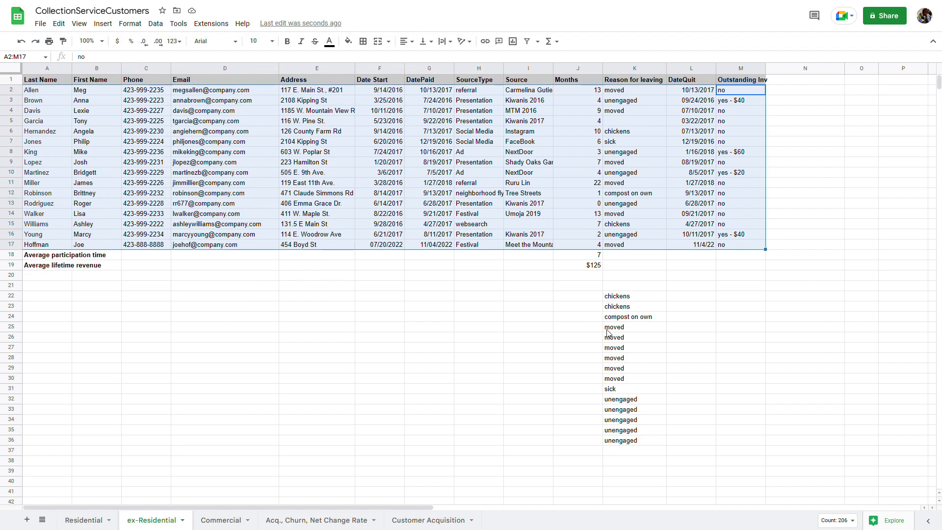
pyautogui.moveTo(614, 296); pyautogui.dragTo(619, 442)
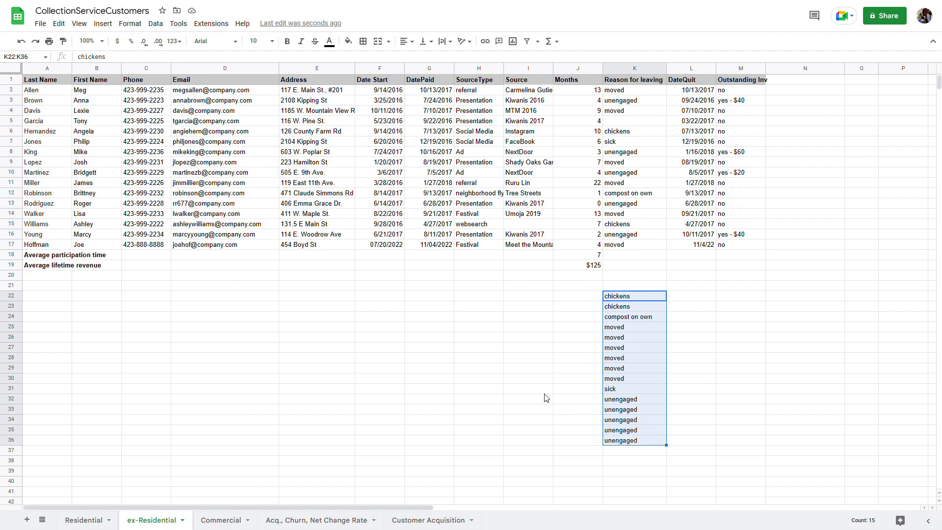
# Clear the sorted reasons list from K22:K36 and select customer row 17
pyautogui.press('Delete')
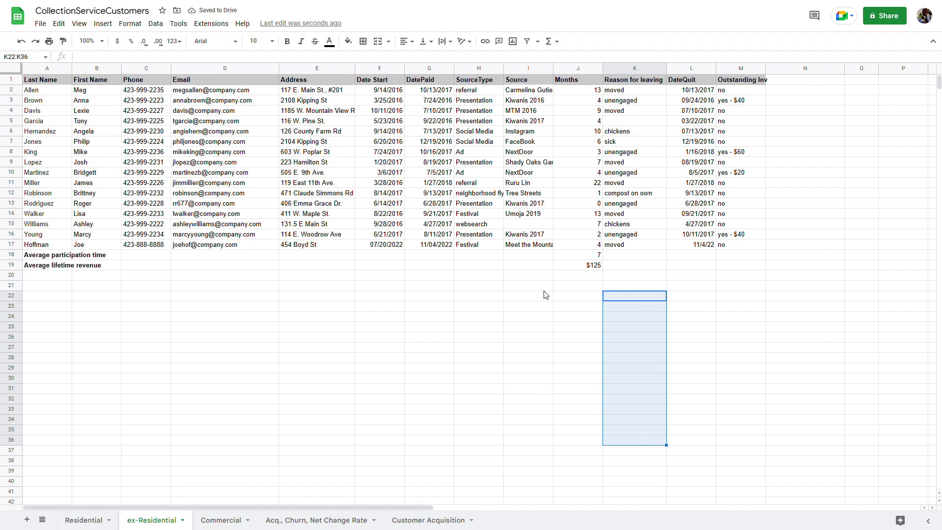
pyautogui.click(380, 275)
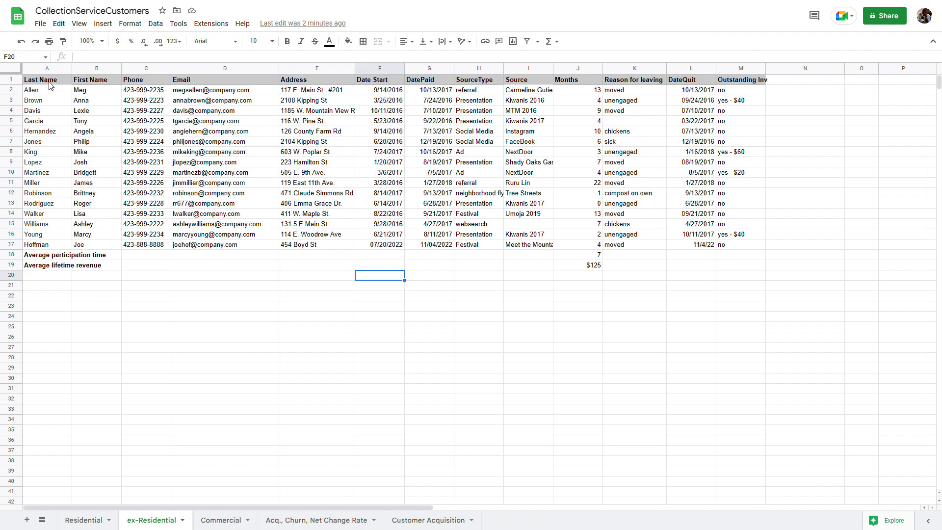
pyautogui.moveTo(52, 85); pyautogui.dragTo(730, 275)
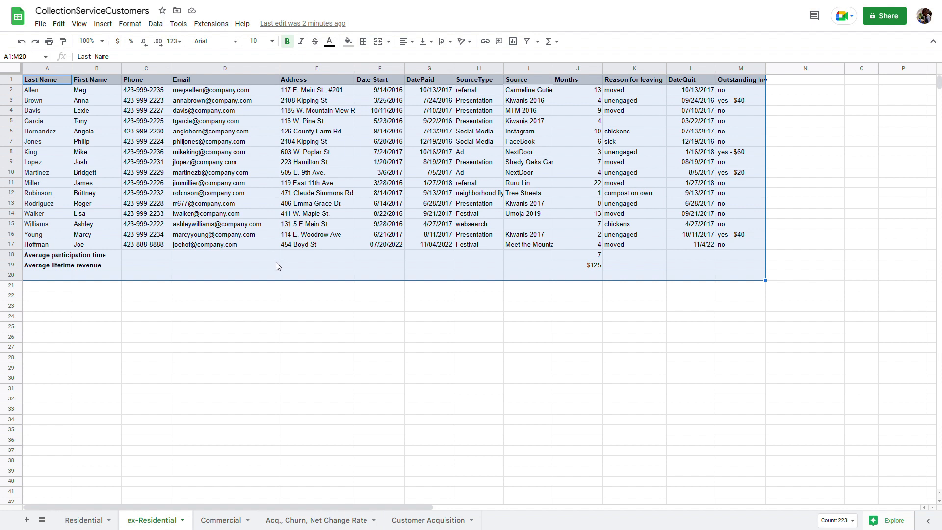
pyautogui.moveTo(254, 194)
pyautogui.click(17, 245)
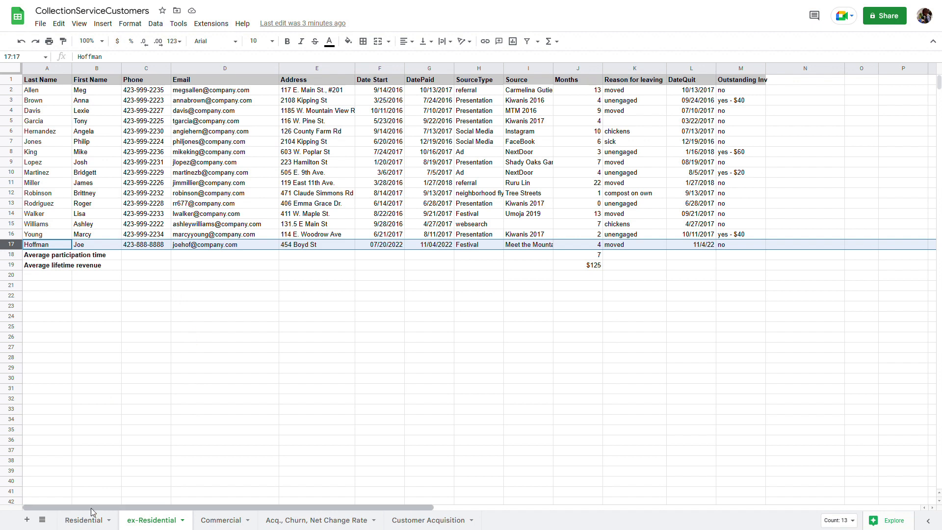
# Delete the empty row 11 on the Residential sheet so Lin follows Gutierrez
pyautogui.click(87, 522)
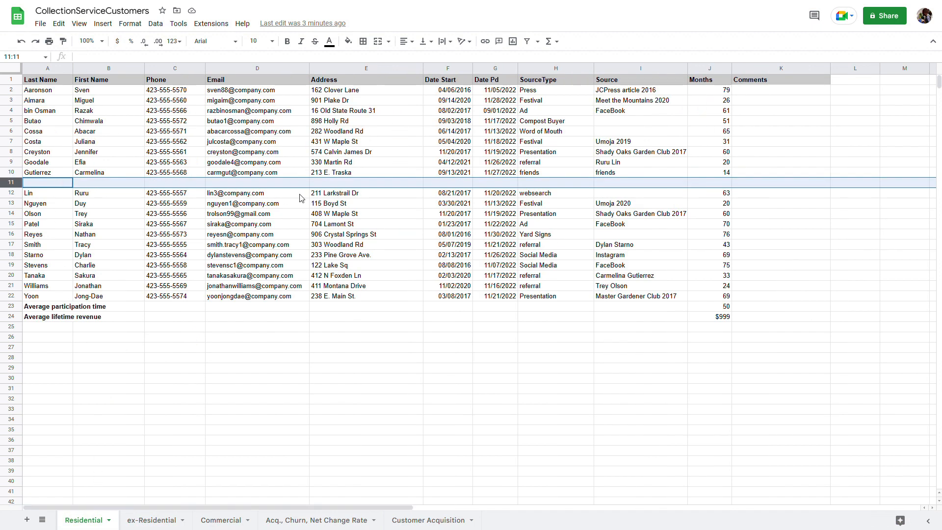
pyautogui.click(59, 24)
pyautogui.moveTo(111, 172)
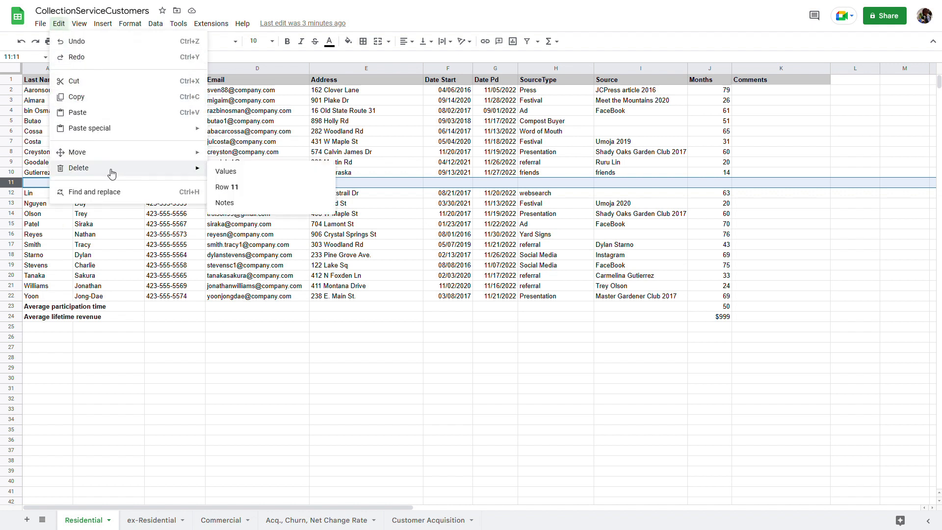
pyautogui.click(226, 187)
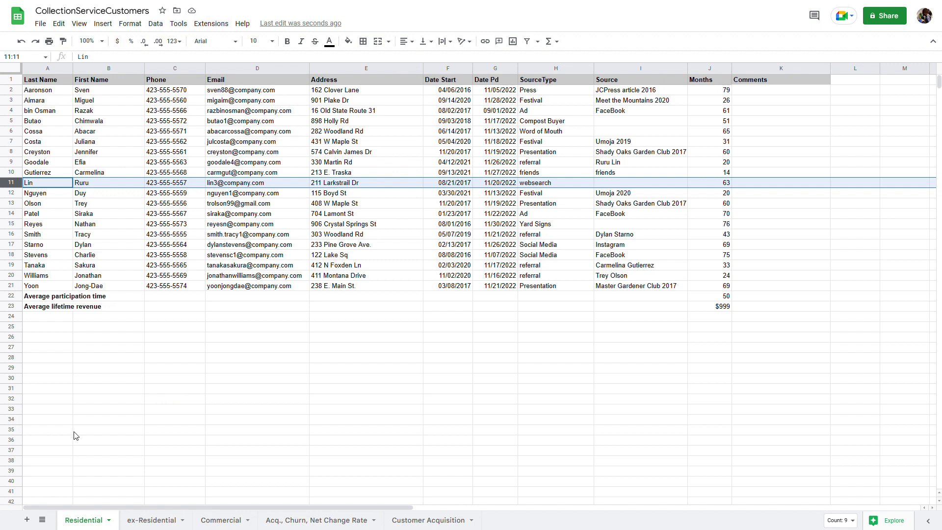
pyautogui.click(224, 521)
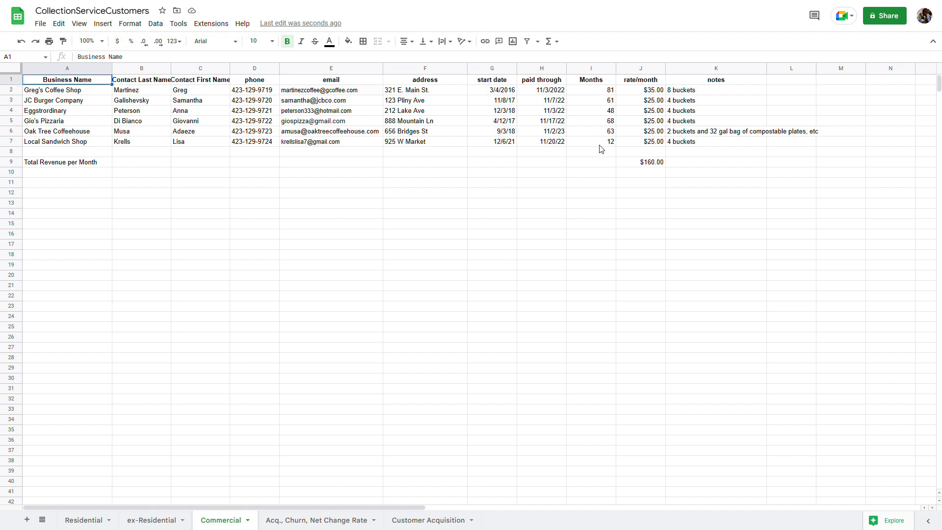
# Review the Commercial monthly rates in J2–J4, then go to the Acq., Churn, Net Change Rate sheet
pyautogui.click(638, 93)
pyautogui.click(643, 103)
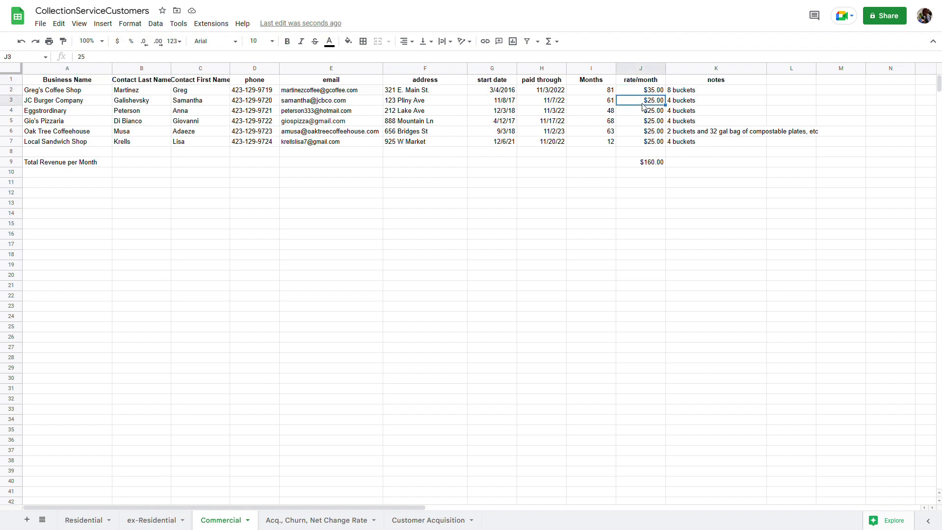
pyautogui.click(641, 112)
pyautogui.click(646, 93)
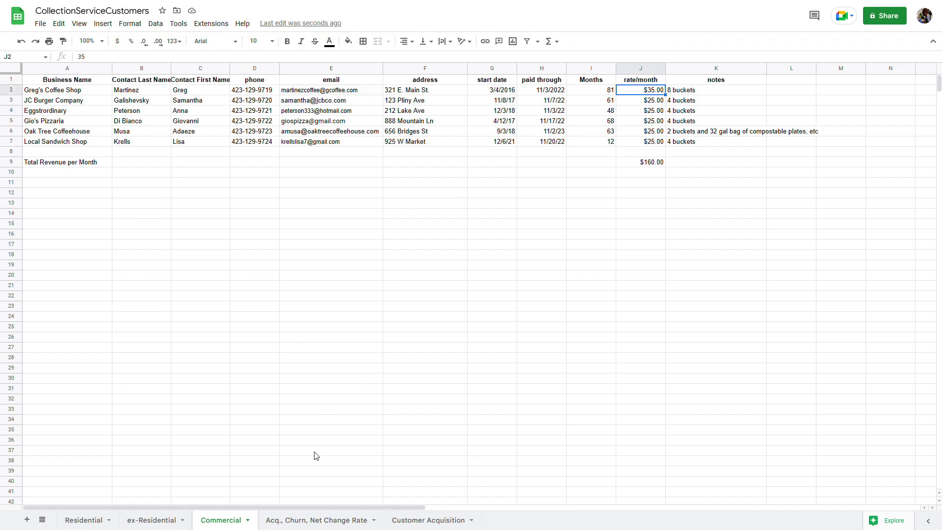
pyautogui.click(301, 525)
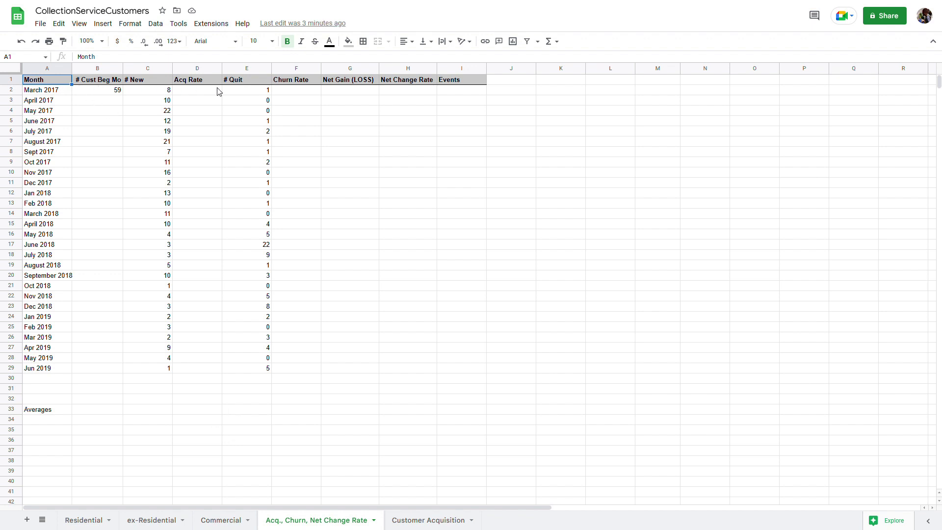
pyautogui.click(54, 70)
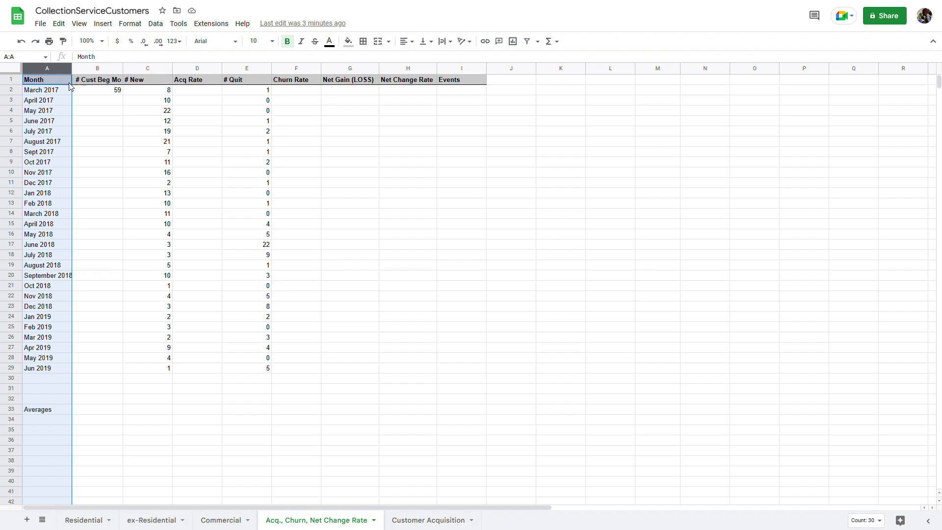
pyautogui.click(99, 71)
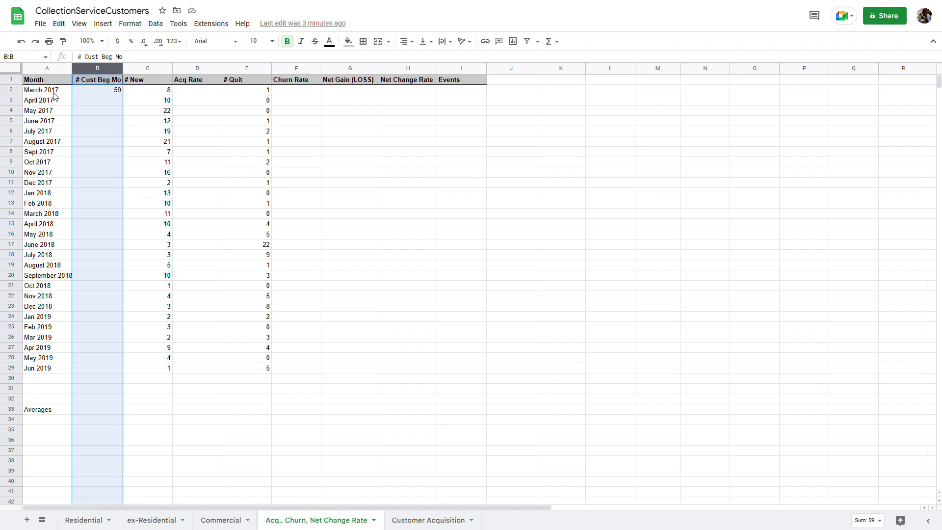
pyautogui.click(102, 95)
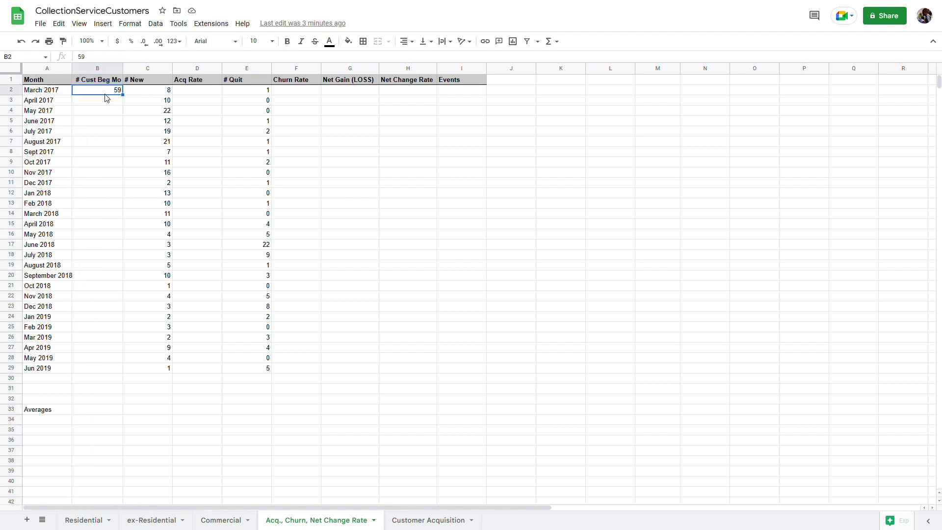
pyautogui.click(143, 82)
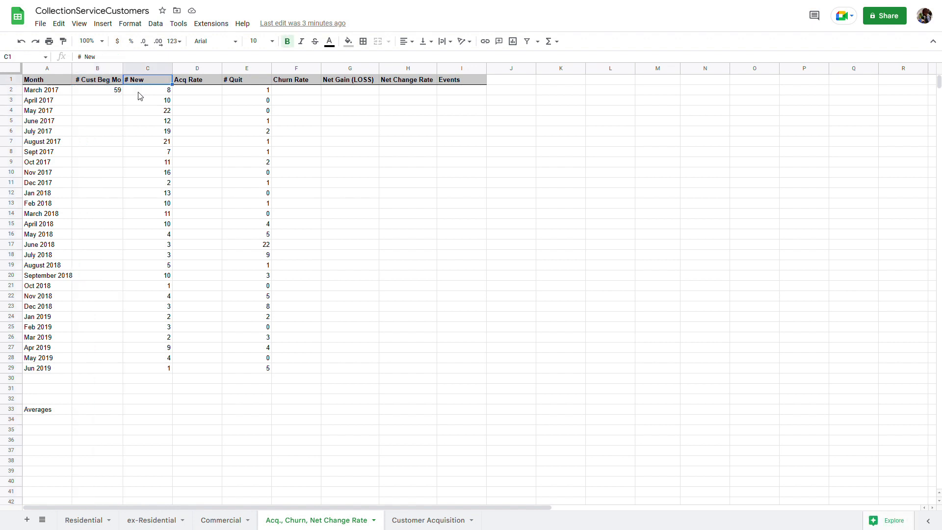
pyautogui.click(153, 94)
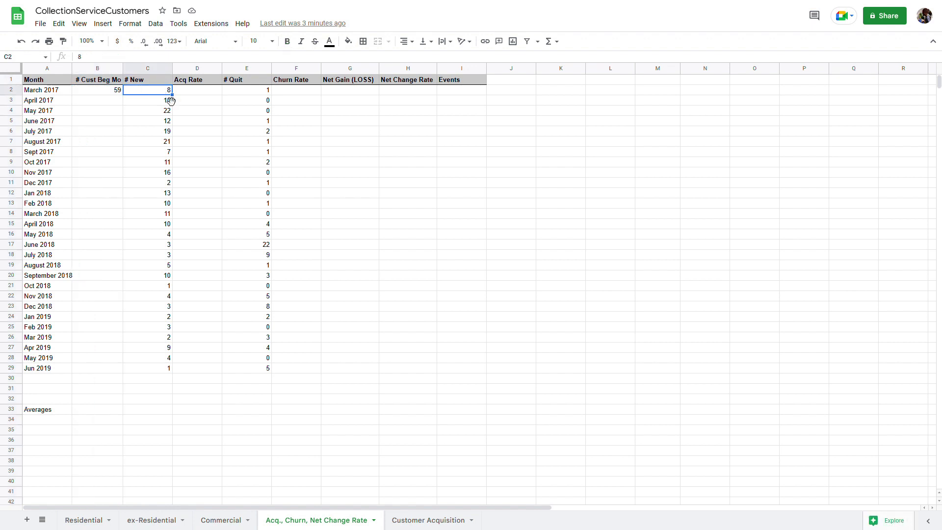
pyautogui.click(206, 70)
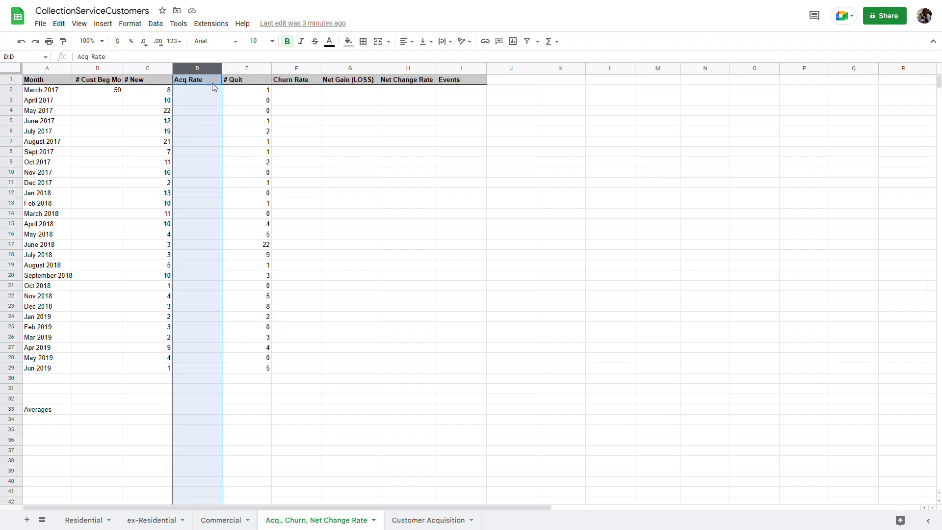
pyautogui.click(241, 94)
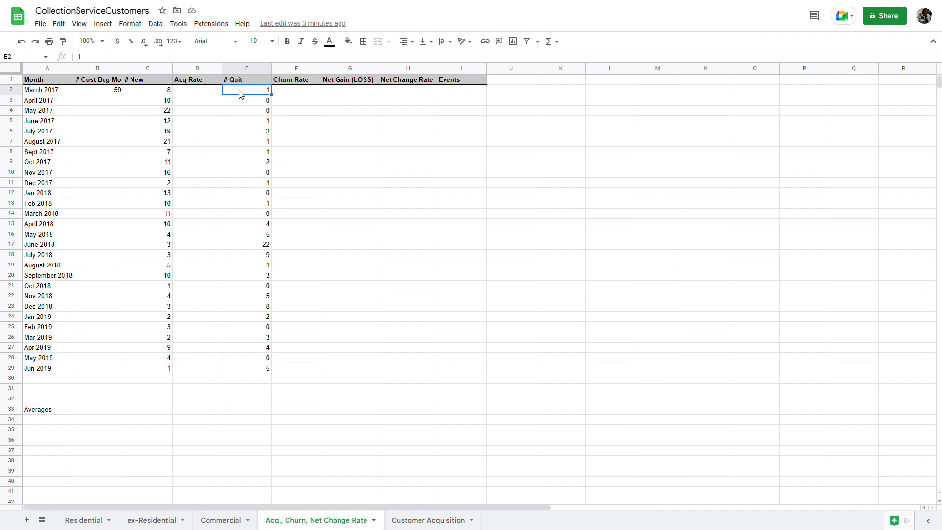
pyautogui.click(287, 69)
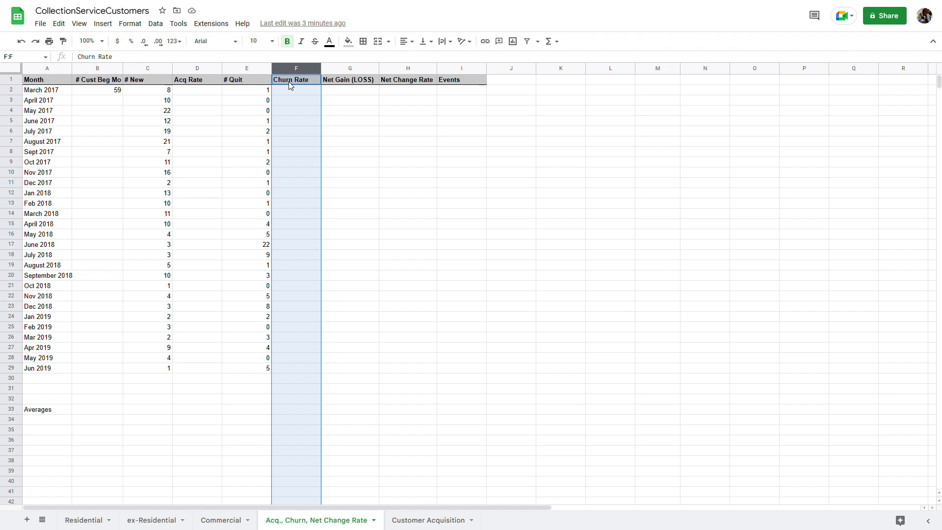
pyautogui.click(337, 93)
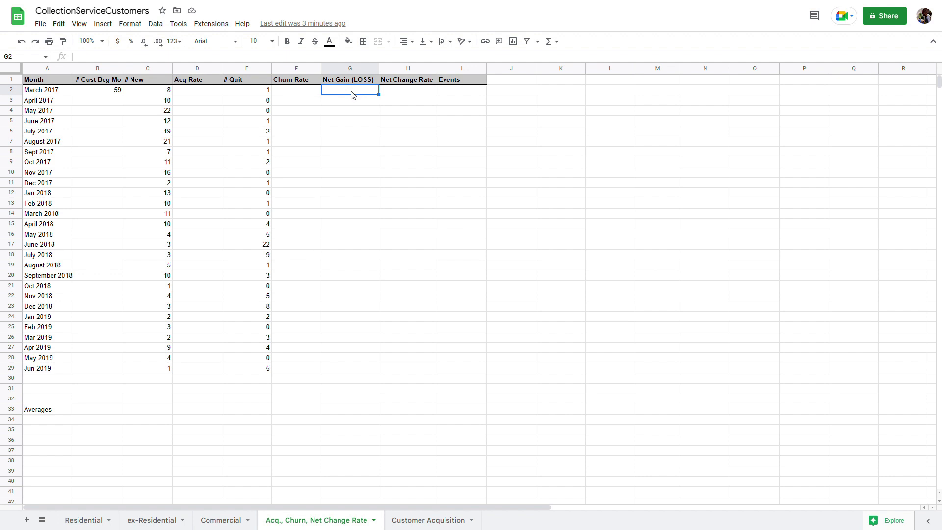
pyautogui.click(400, 95)
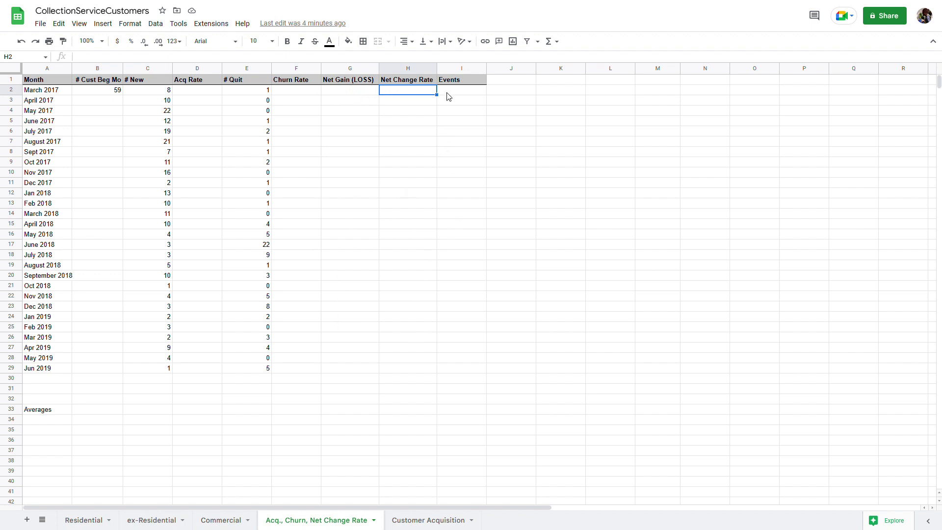
pyautogui.click(454, 70)
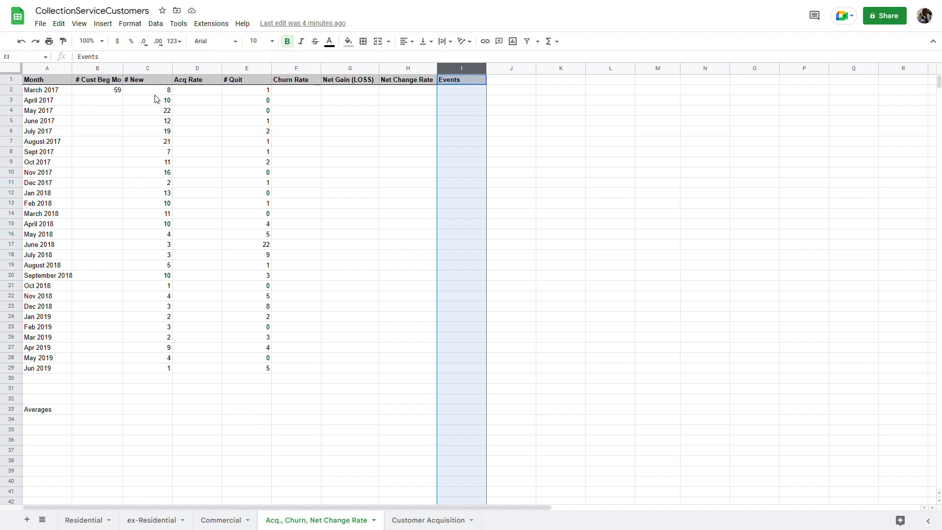
pyautogui.click(184, 95)
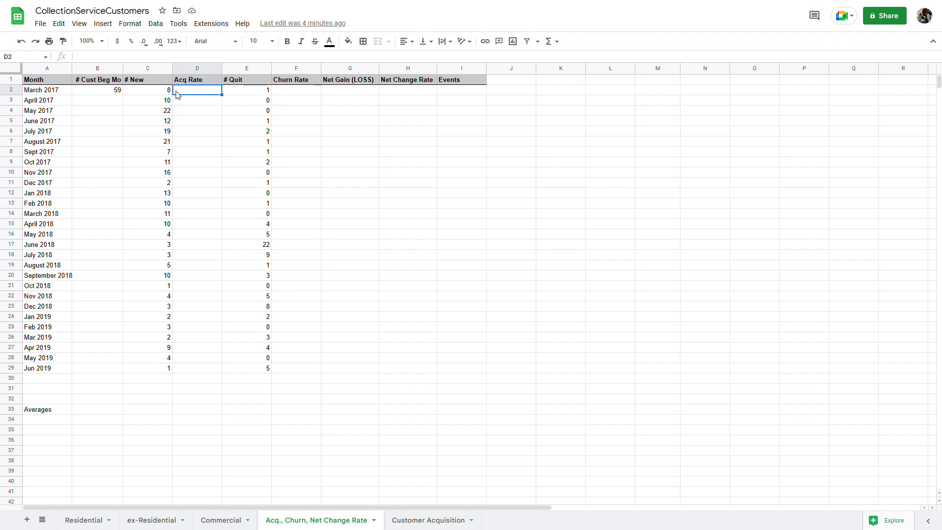
# Enter =C2/B2 in D2 so March 2017's acquisition rate shows 14%
pyautogui.write('=')
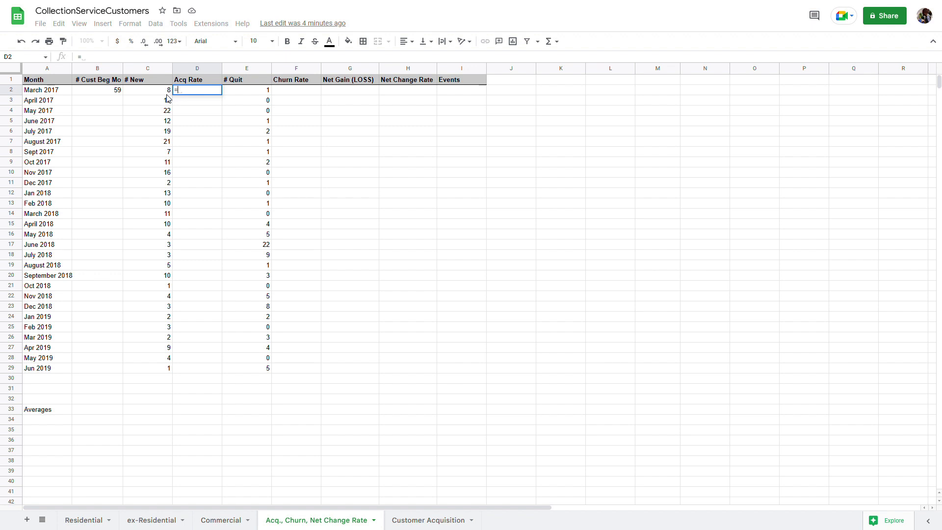
pyautogui.write('c')
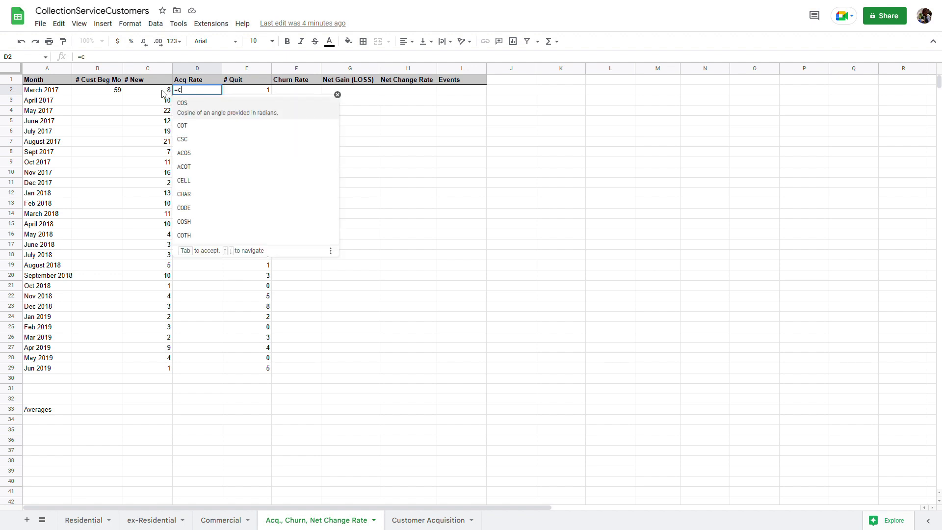
pyautogui.write('2')
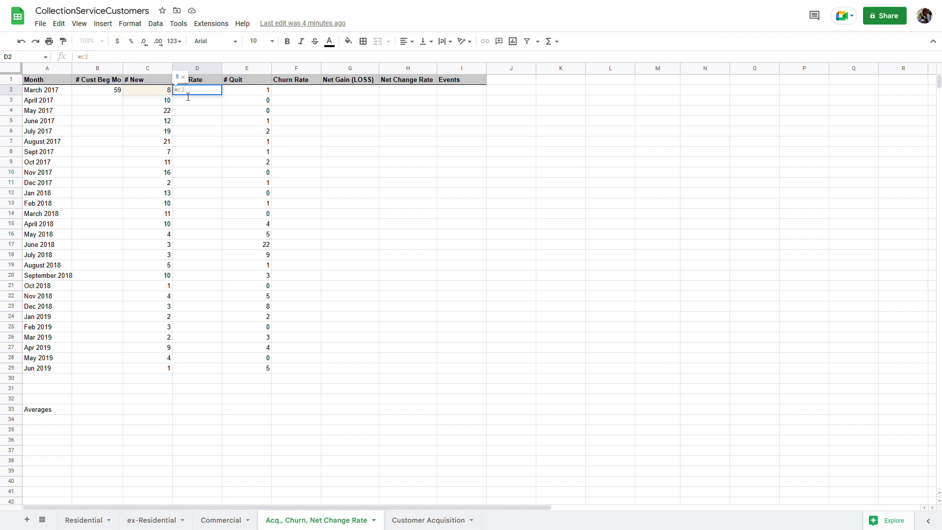
pyautogui.write('/')
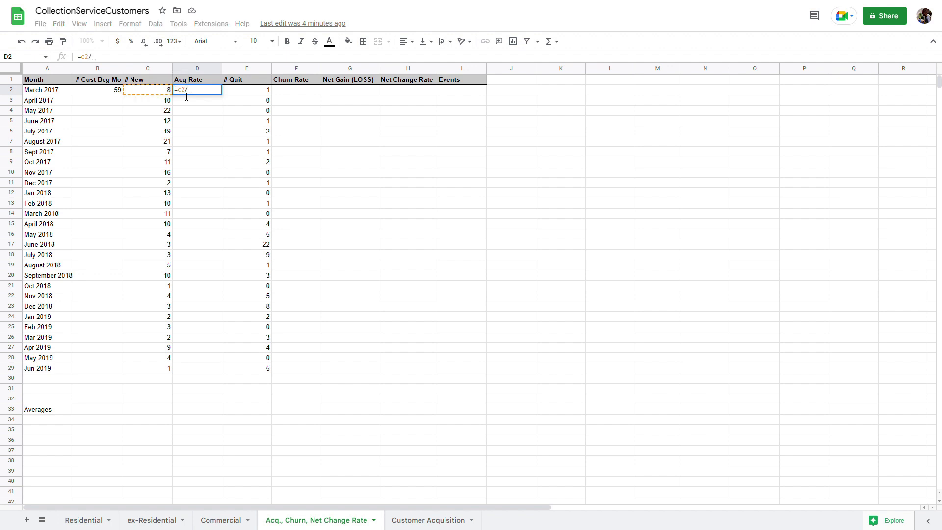
pyautogui.write('b2')
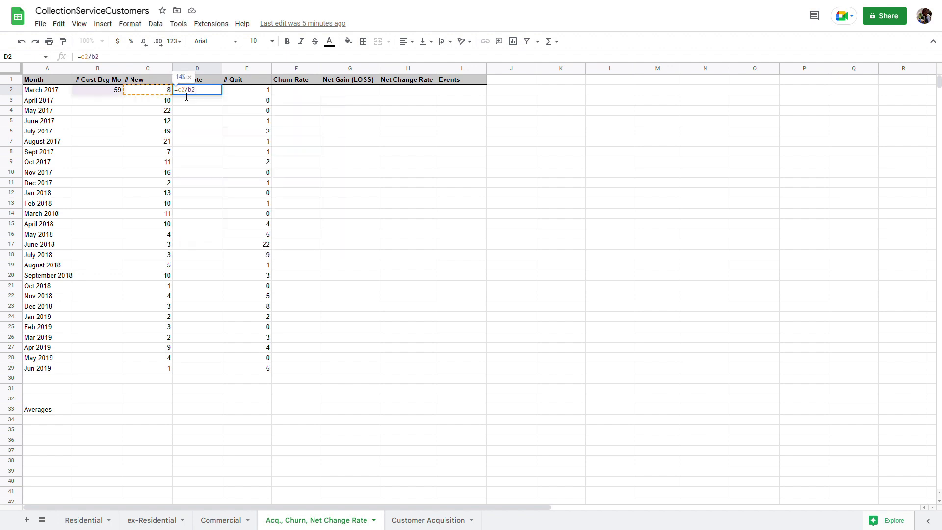
pyautogui.press('Return')
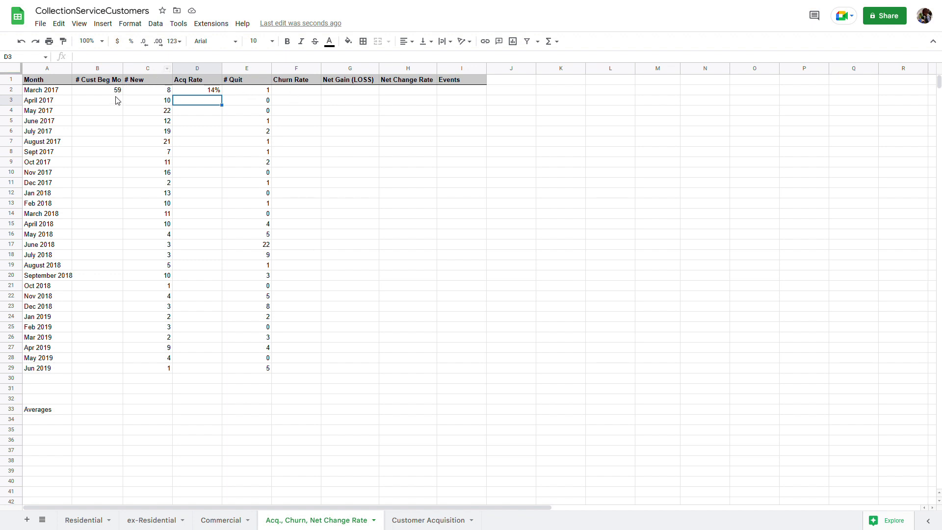
# Enter =E2/B2 in F2, giving March 2017 a 2% churn rate
pyautogui.click(275, 95)
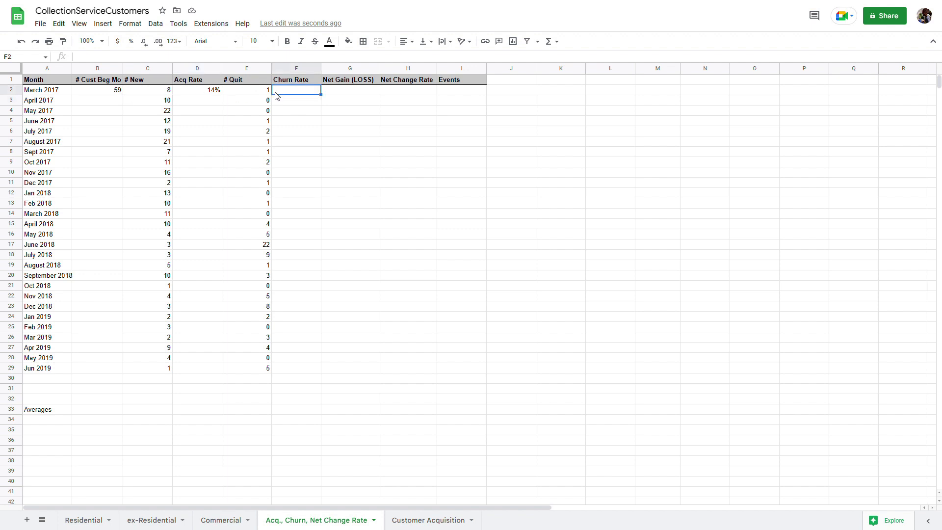
pyautogui.write('=')
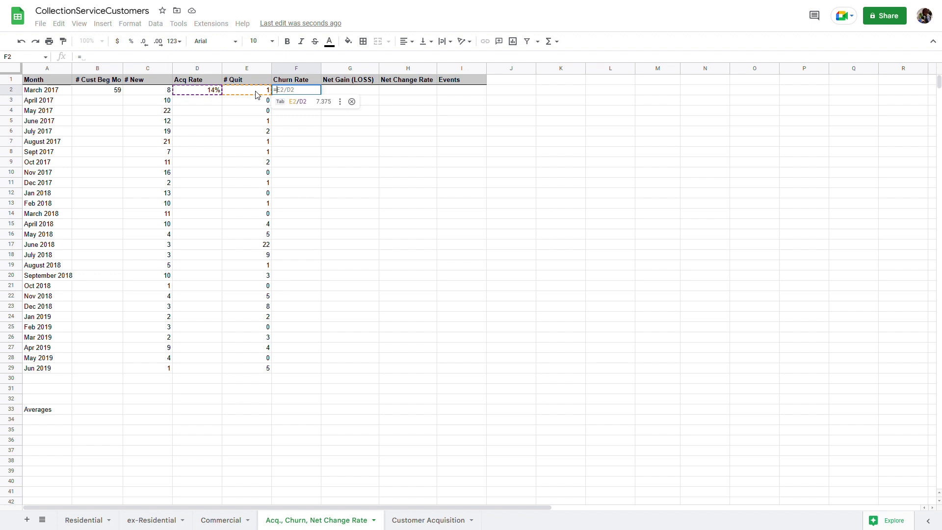
pyautogui.write('e2/')
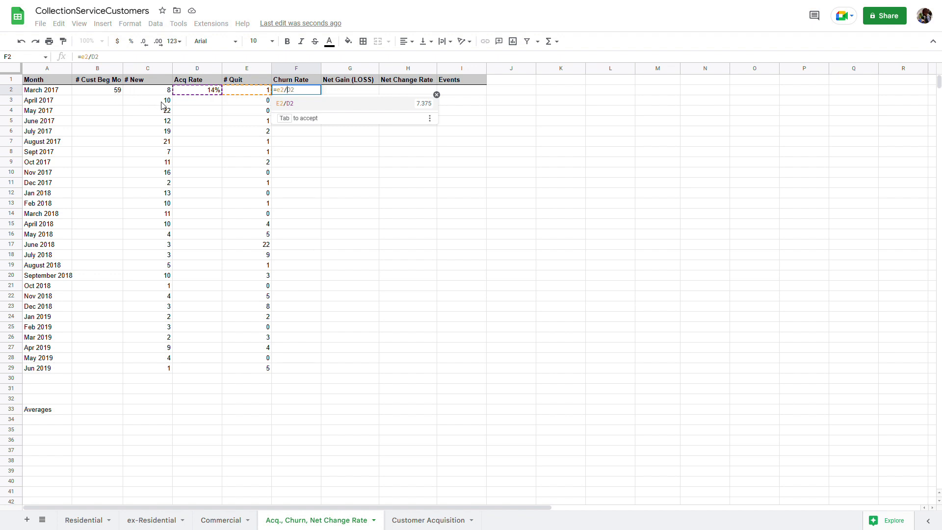
pyautogui.write('b2')
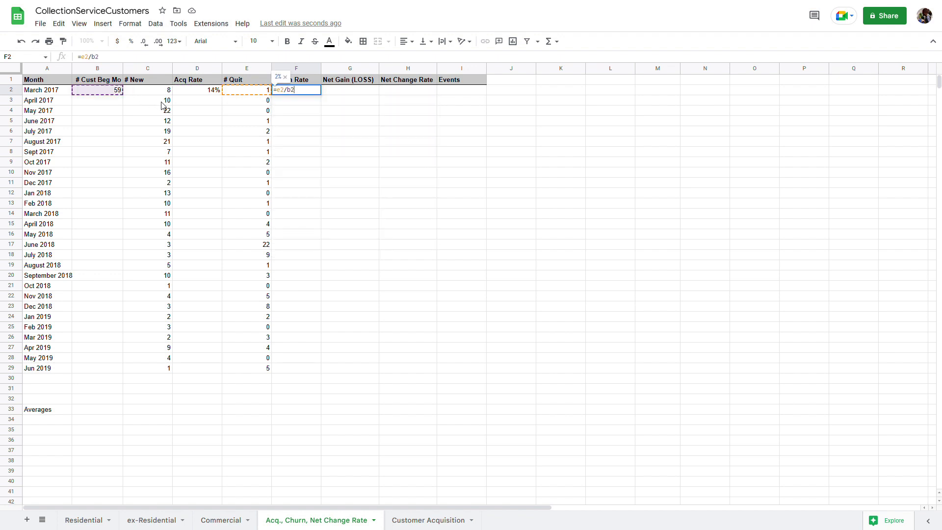
pyautogui.press('Return')
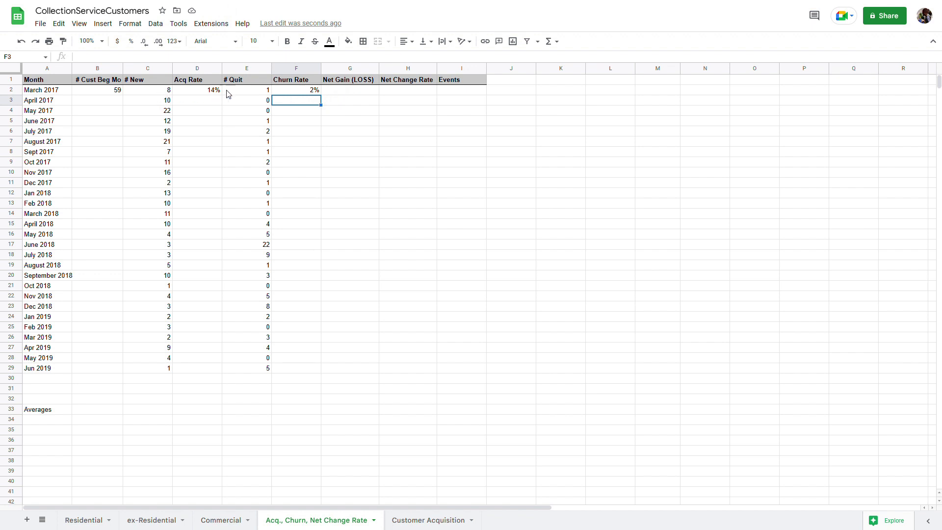
pyautogui.click(342, 93)
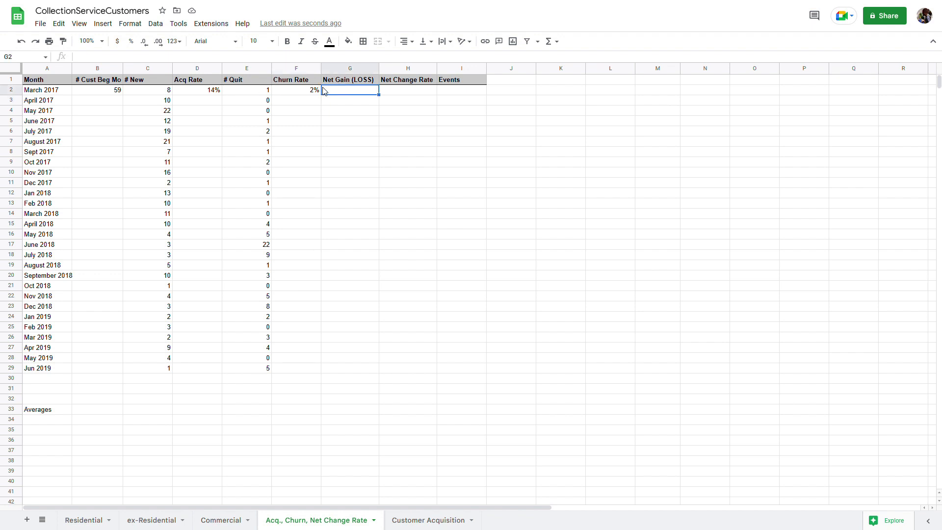
# Enter =C2-E2 in G2 for a net gain of 7, declining the autofill suggestion
pyautogui.write('=')
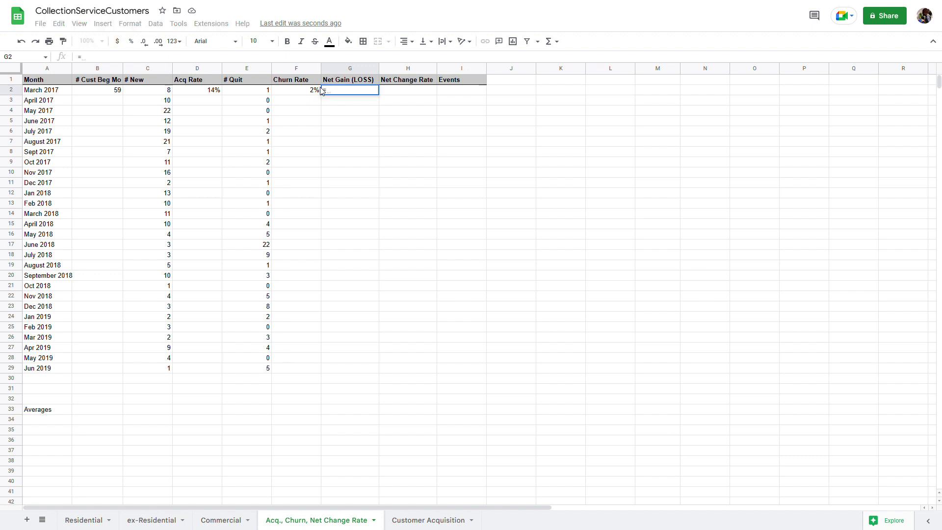
pyautogui.write('c2')
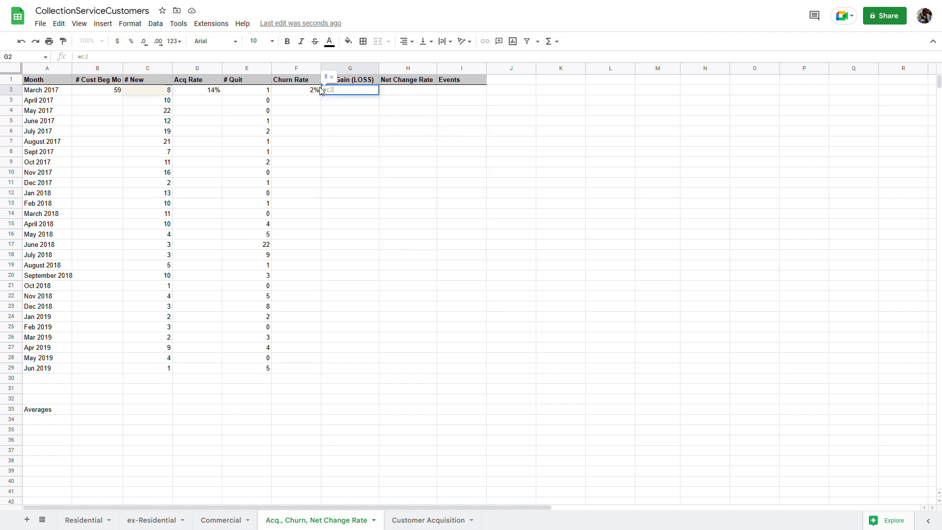
pyautogui.write('-')
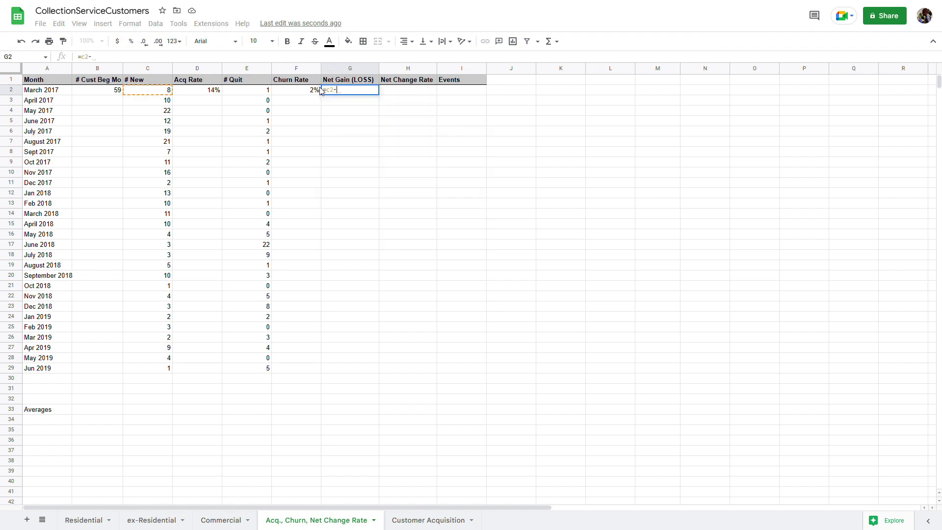
pyautogui.write('e')
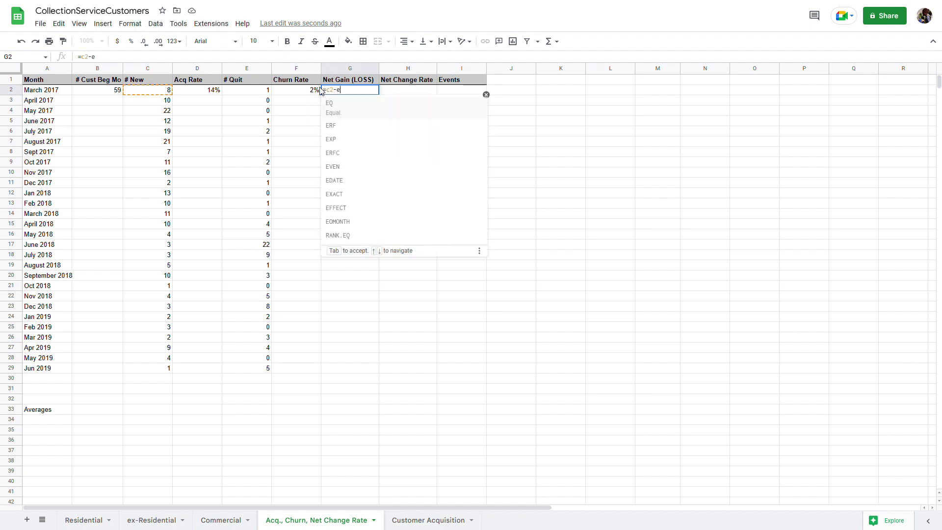
pyautogui.write('2')
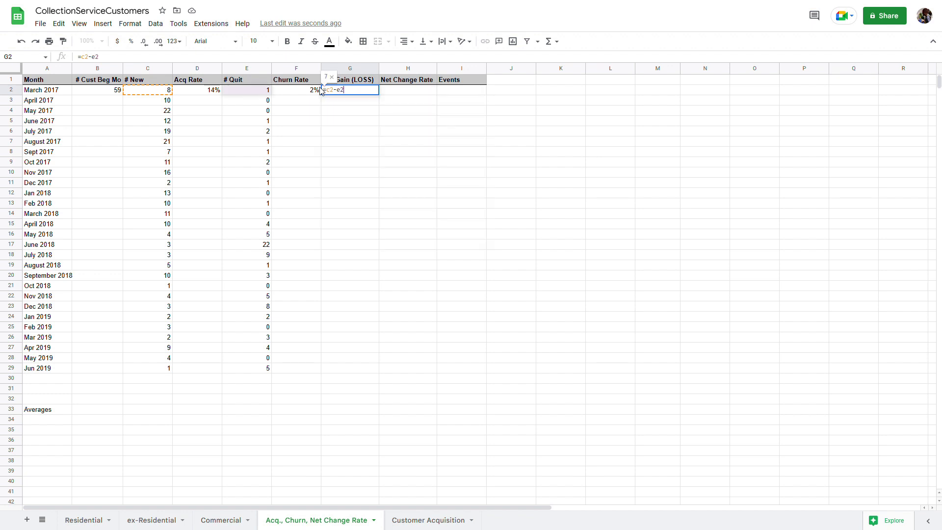
pyautogui.press('Return')
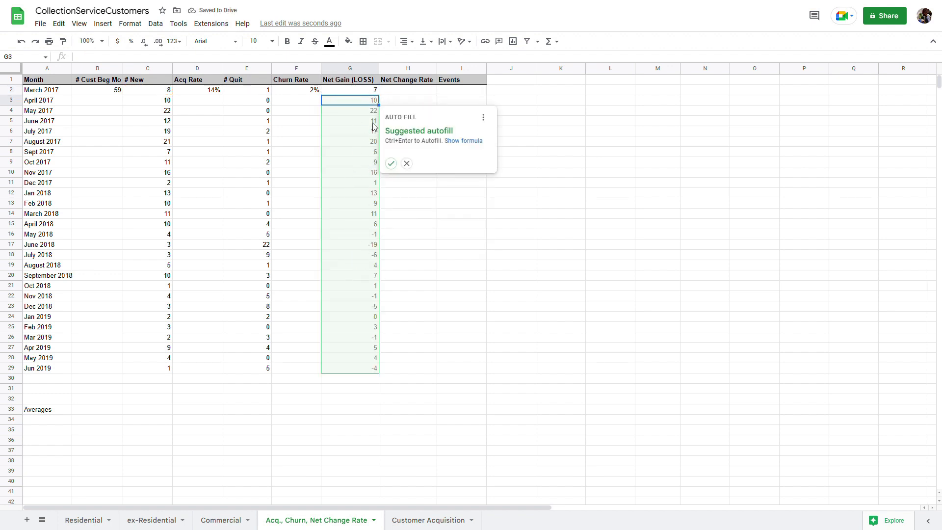
pyautogui.click(382, 92)
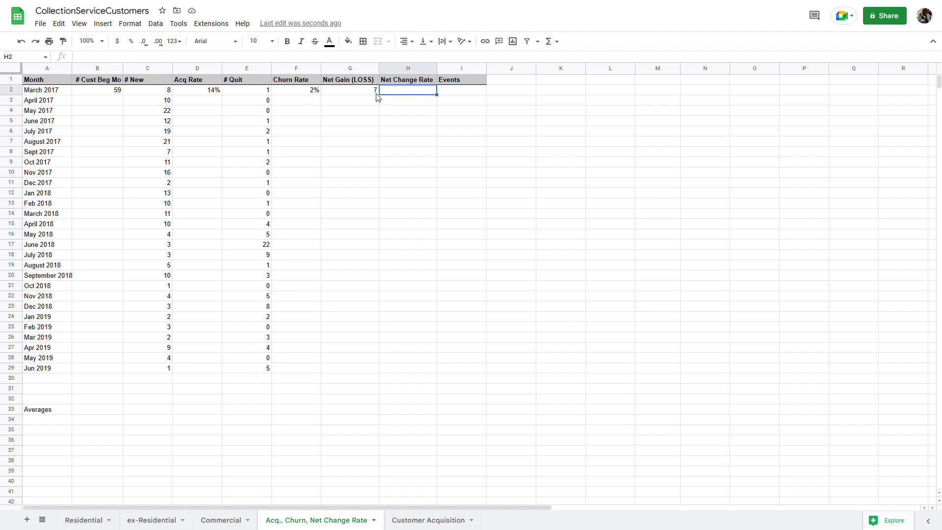
# Enter =G2/B2 in H2, giving March 2017 a 12% net change rate
pyautogui.click(376, 93)
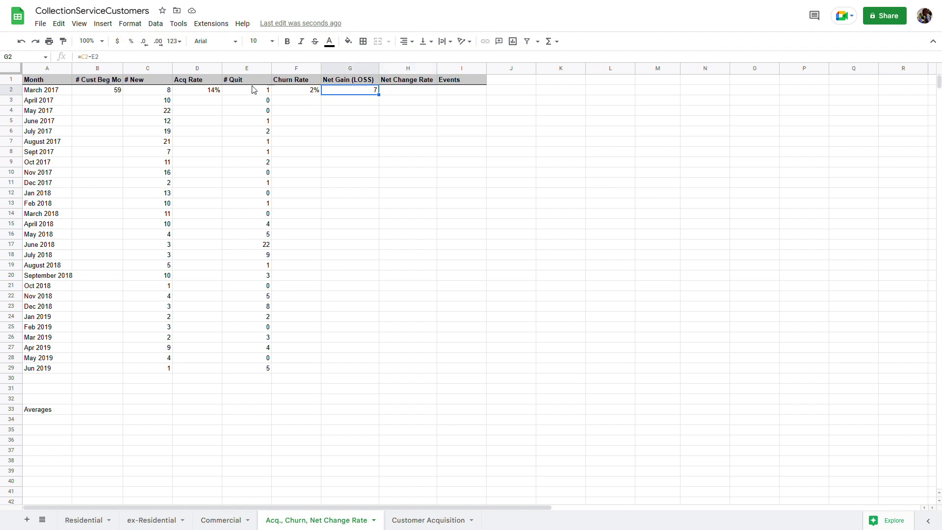
pyautogui.click(406, 95)
pyautogui.write('=')
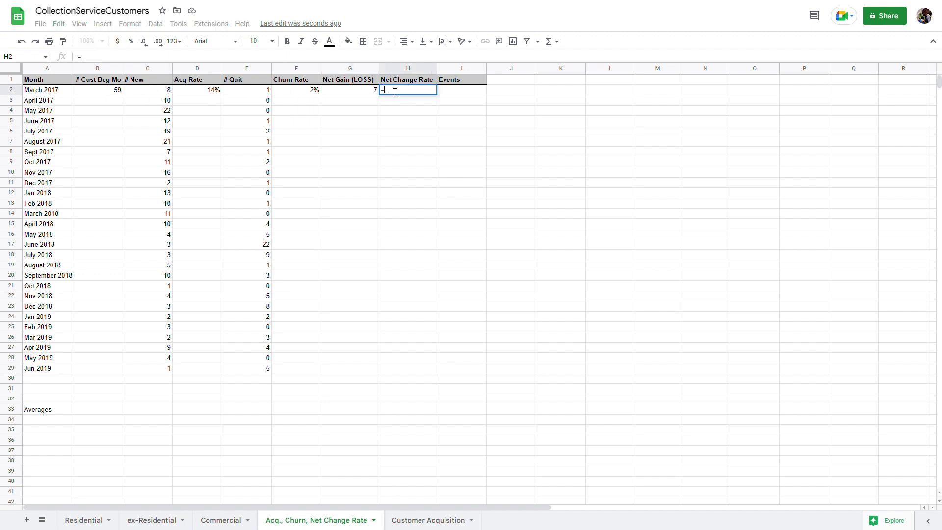
pyautogui.write('g2')
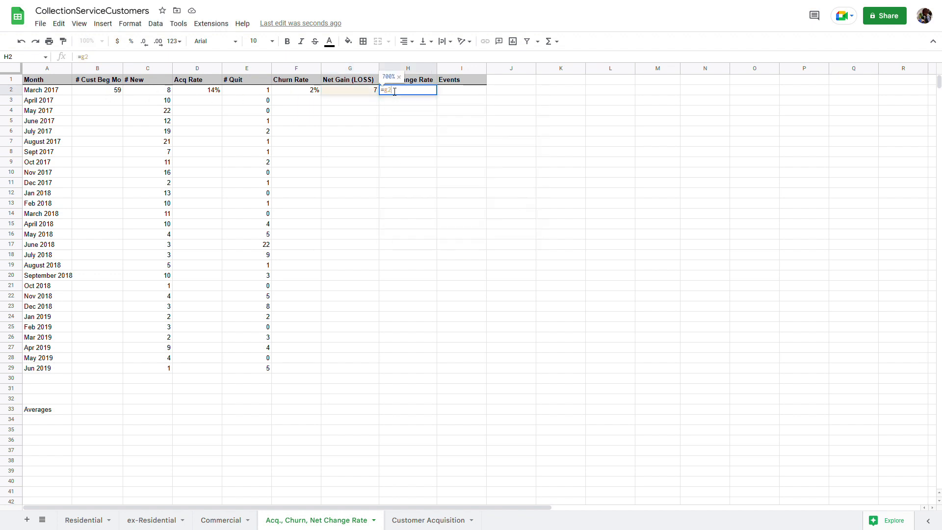
pyautogui.write('/b2')
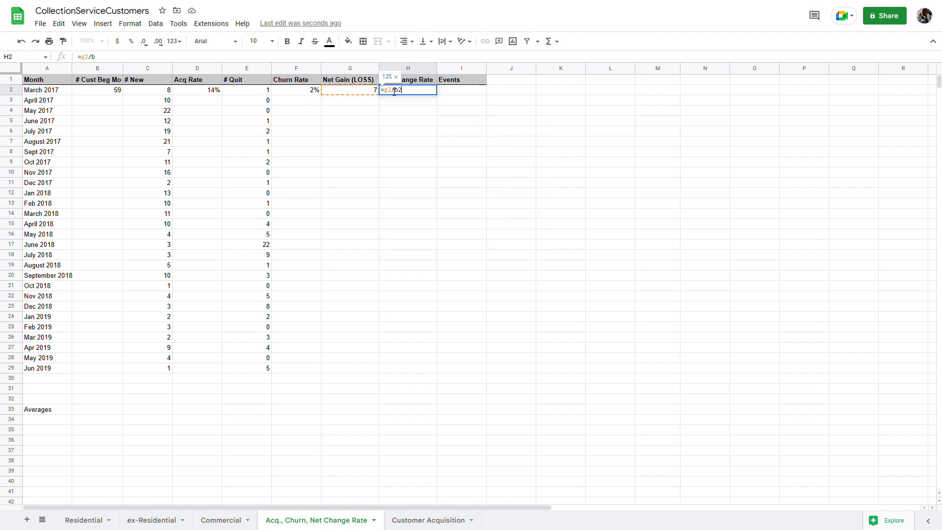
pyautogui.press('Return')
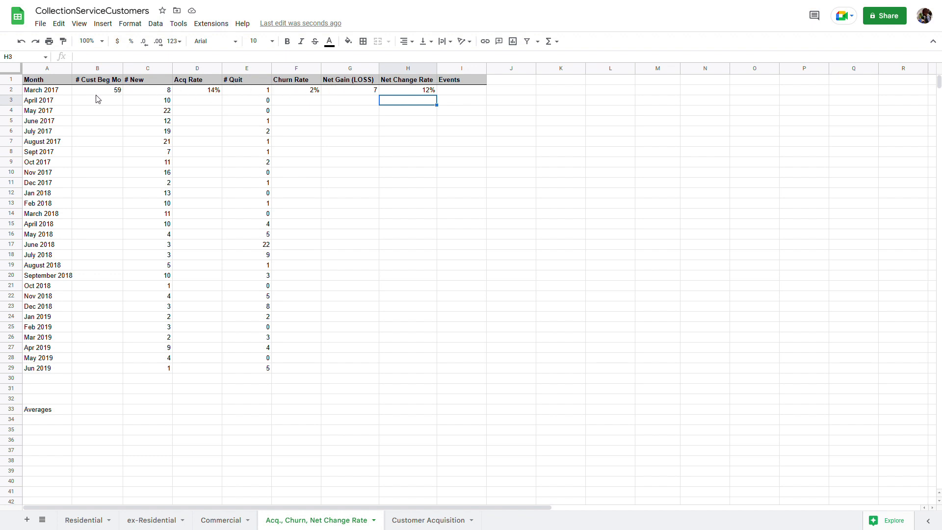
# Enter =B2+G2 in B3 so April 2017 begins with 66 customers
pyautogui.click(108, 102)
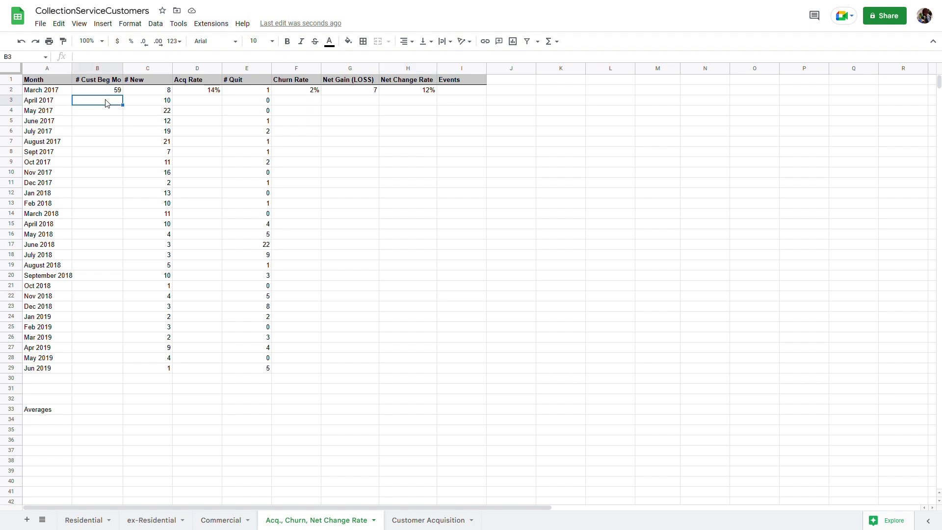
pyautogui.write('=b2')
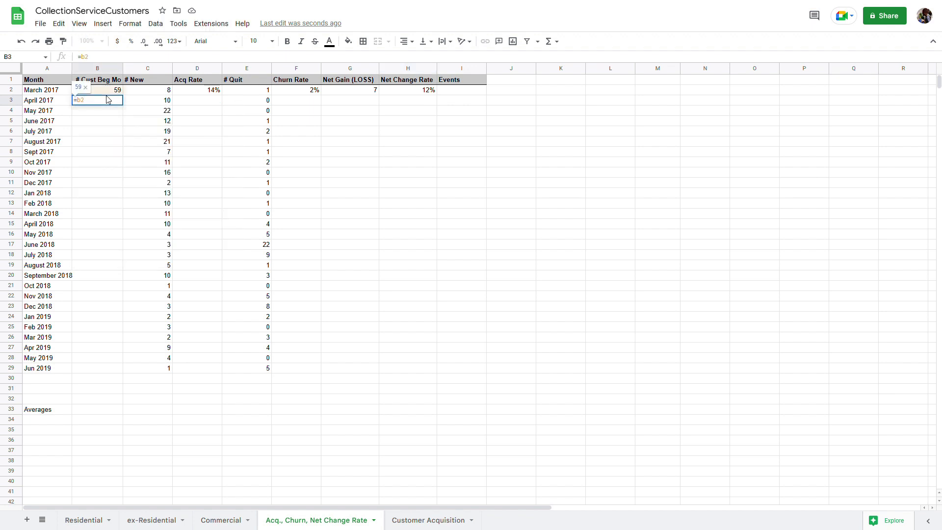
pyautogui.write('+')
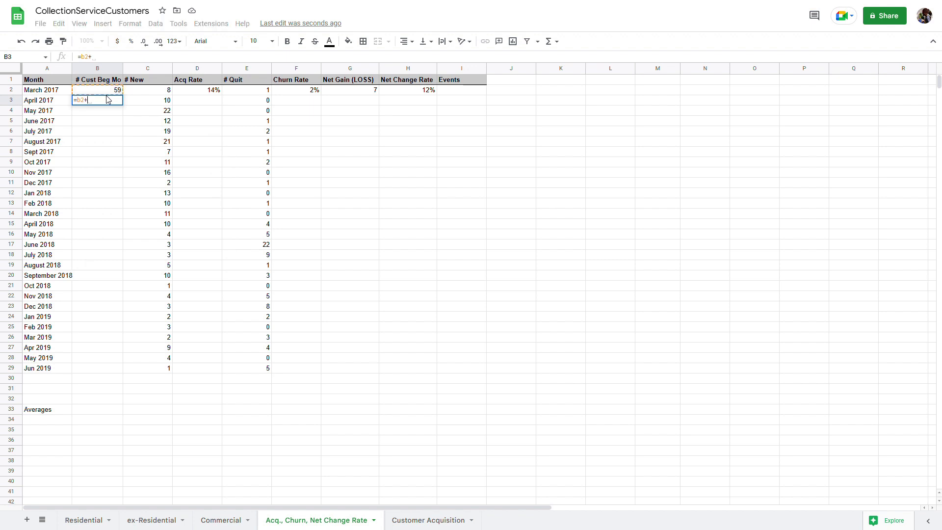
pyautogui.write('g2')
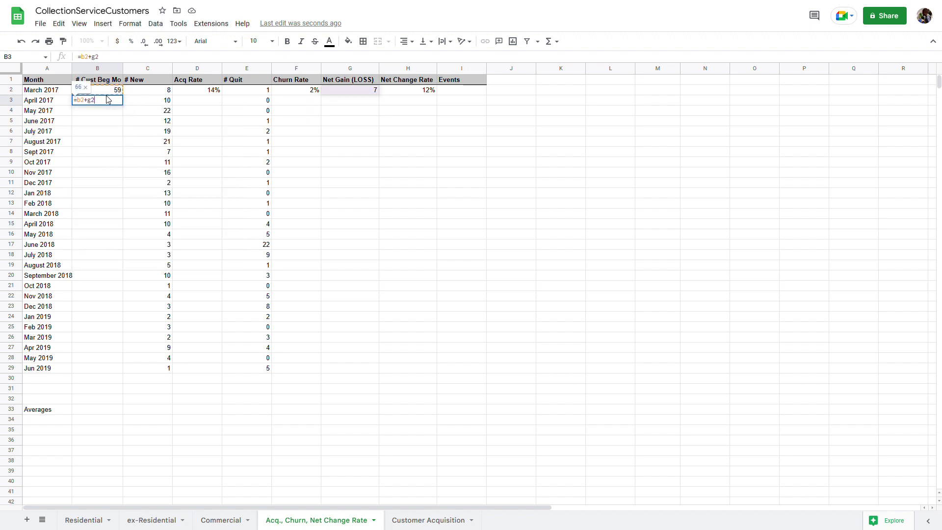
pyautogui.press('Return')
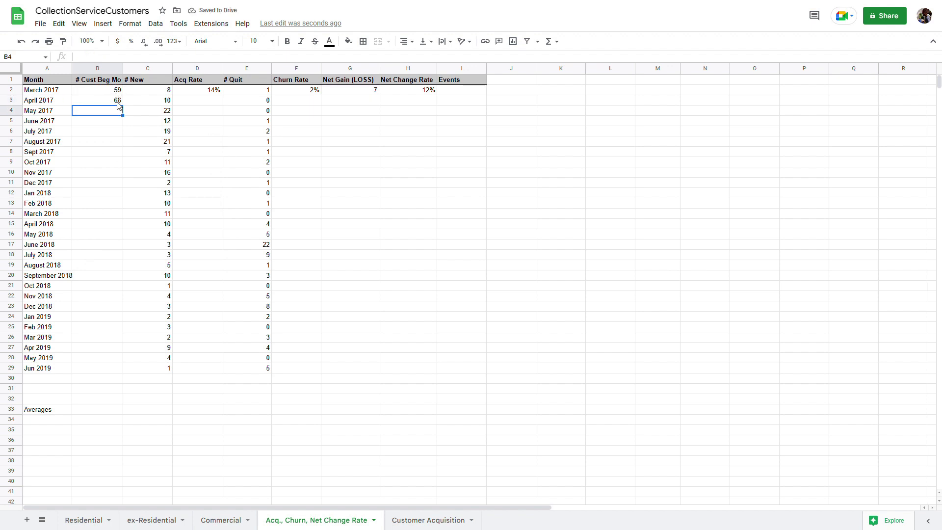
pyautogui.click(118, 102)
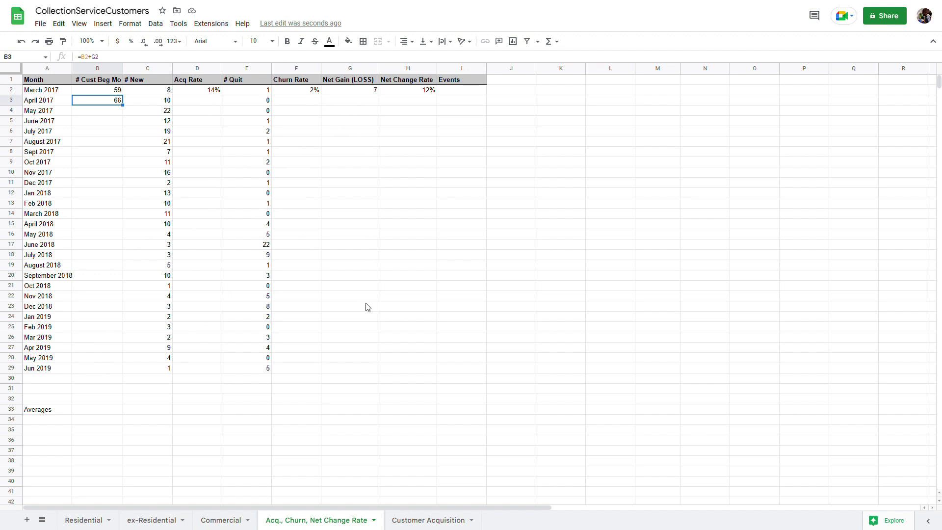
# Fill the net gain formula down G2:G29 and the beginning-customer formula down B3:B29
pyautogui.click(201, 94)
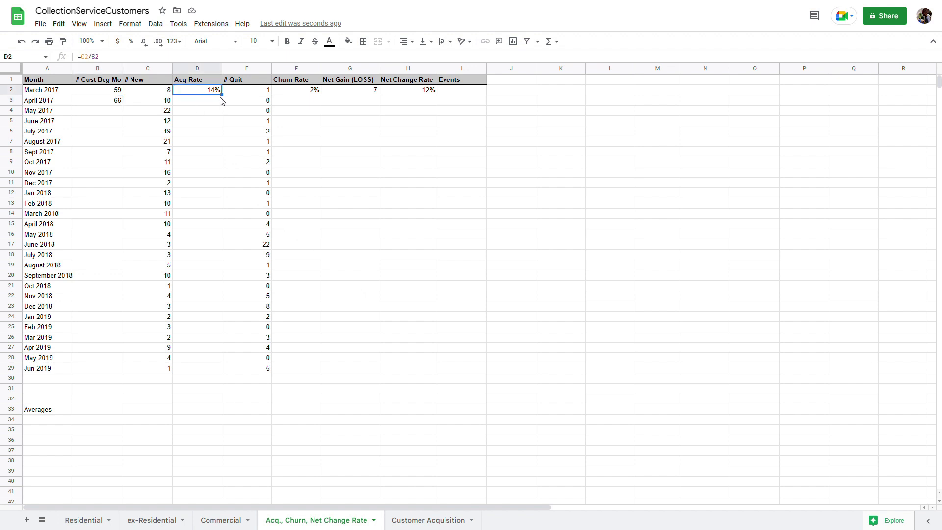
pyautogui.moveTo(229, 103)
pyautogui.mouseDown()
pyautogui.moveTo(213, 252)
pyautogui.moveTo(215, 378)
pyautogui.moveTo(226, 99)
pyautogui.mouseUp()
pyautogui.click(345, 94)
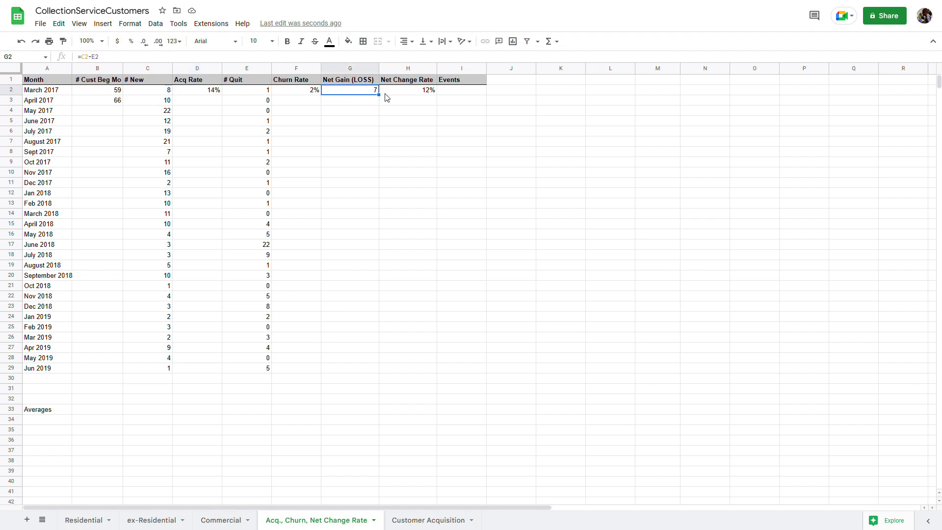
pyautogui.moveTo(385, 103); pyautogui.dragTo(365, 376)
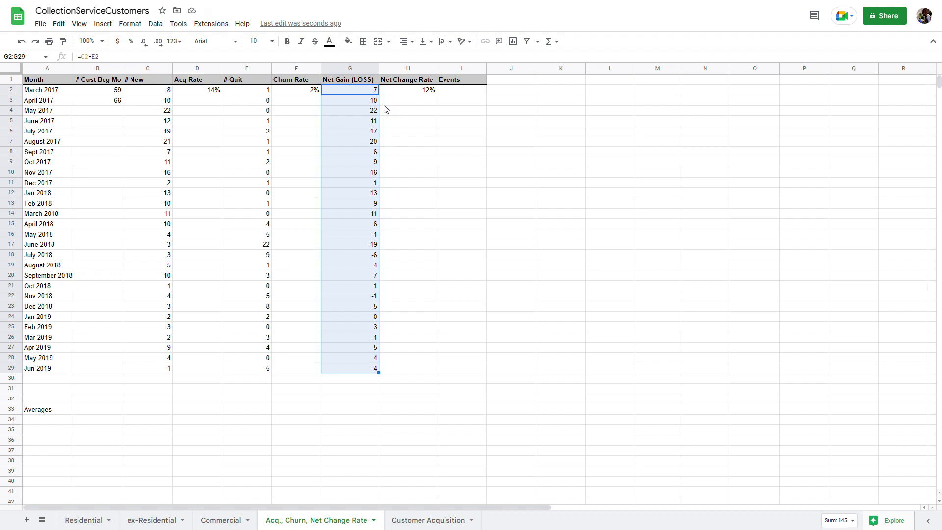
pyautogui.click(117, 101)
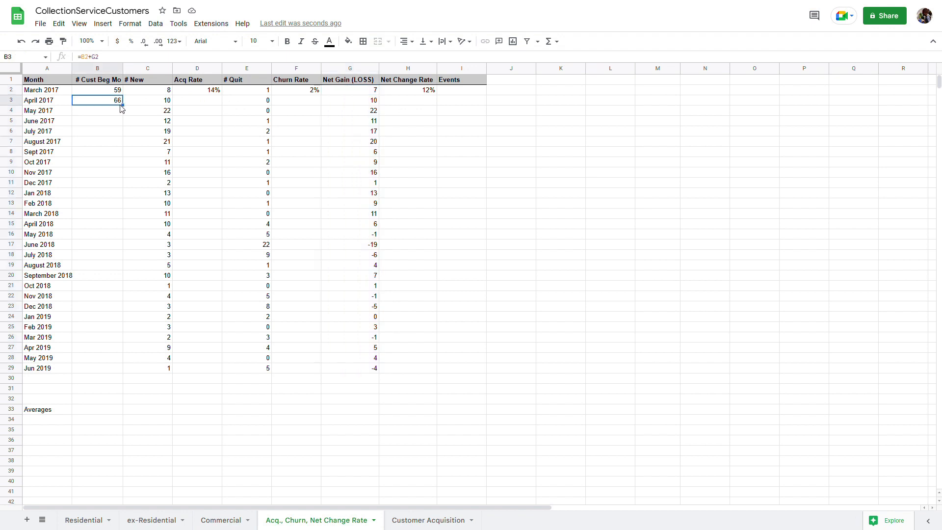
pyautogui.moveTo(128, 112); pyautogui.dragTo(132, 377)
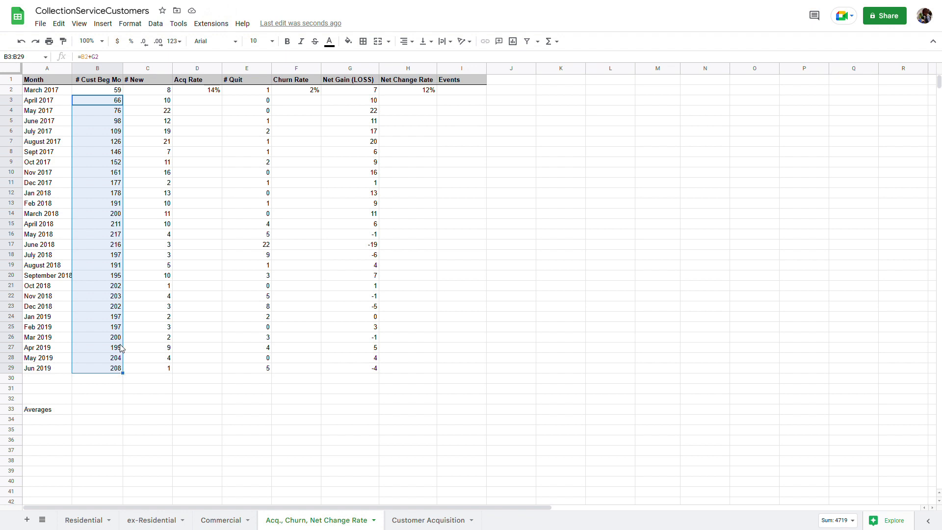
# Fill the Acq Rate, Churn Rate and Net Change Rate formulas down to row 29
pyautogui.click(188, 91)
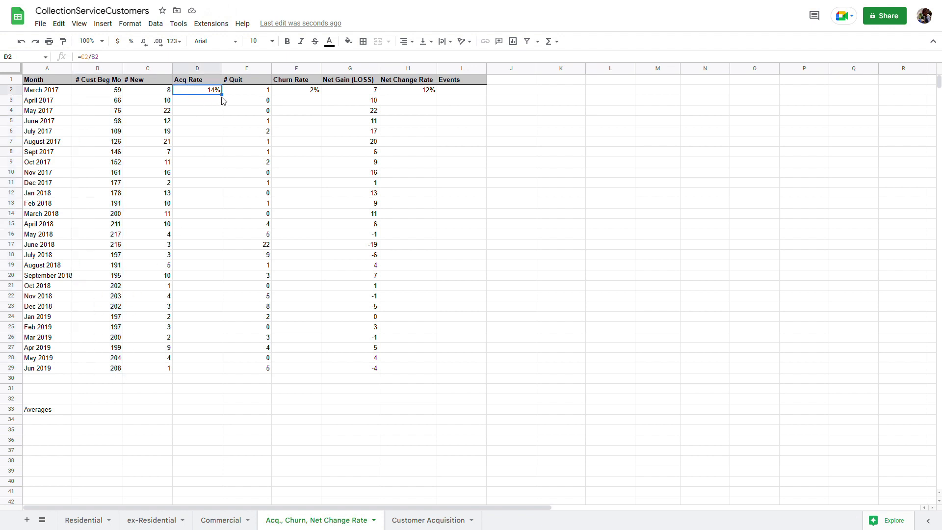
pyautogui.moveTo(230, 102); pyautogui.dragTo(216, 371)
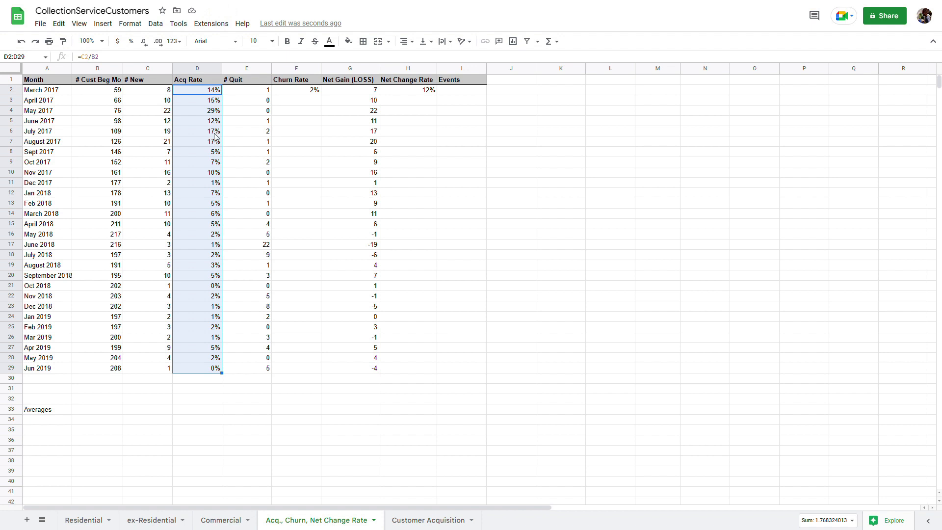
pyautogui.click(303, 91)
pyautogui.moveTo(327, 100); pyautogui.dragTo(324, 372)
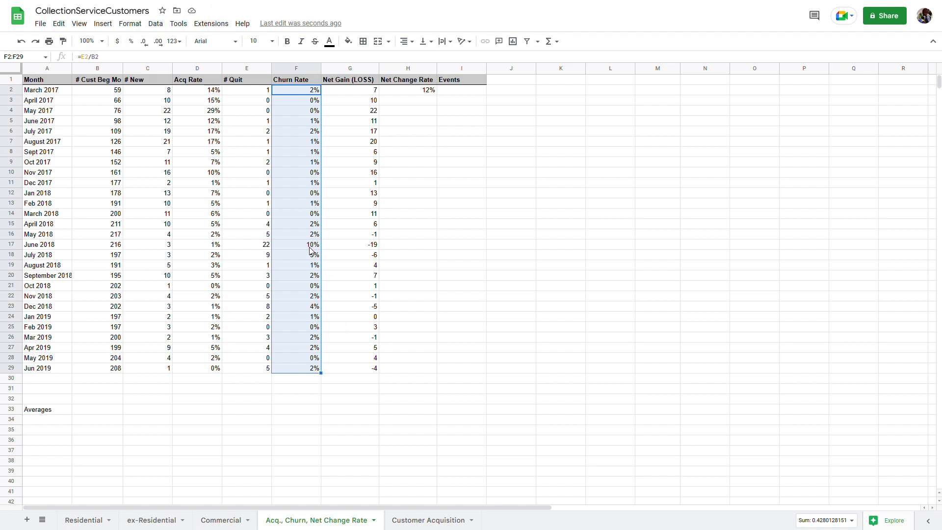
pyautogui.click(397, 92)
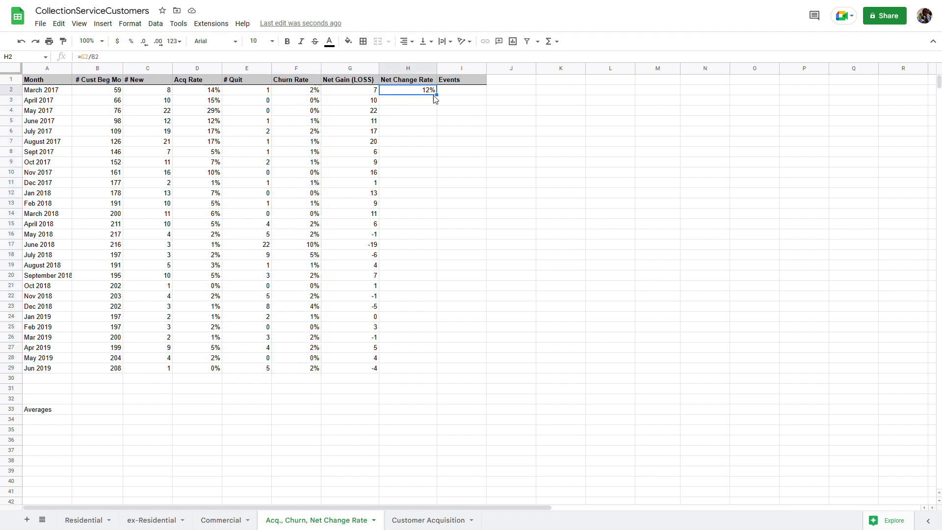
pyautogui.moveTo(444, 103); pyautogui.dragTo(428, 377)
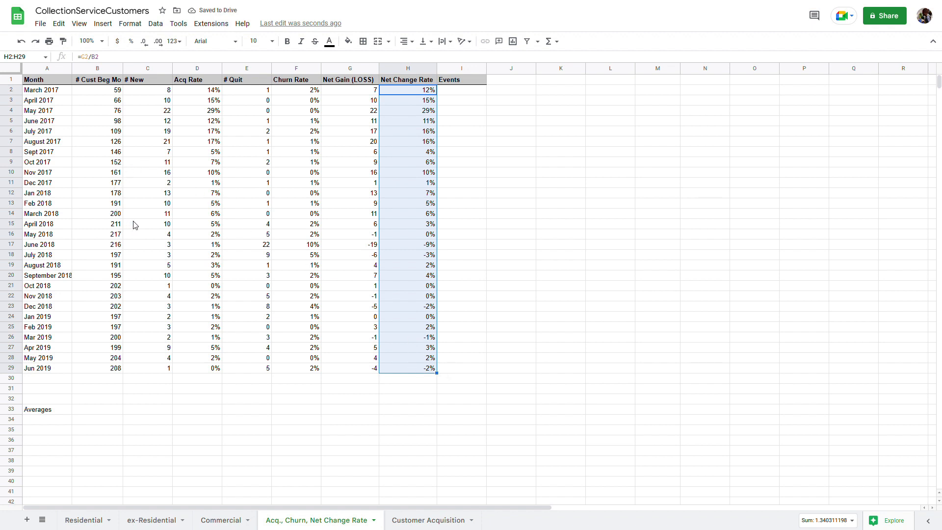
pyautogui.click(281, 248)
pyautogui.click(265, 249)
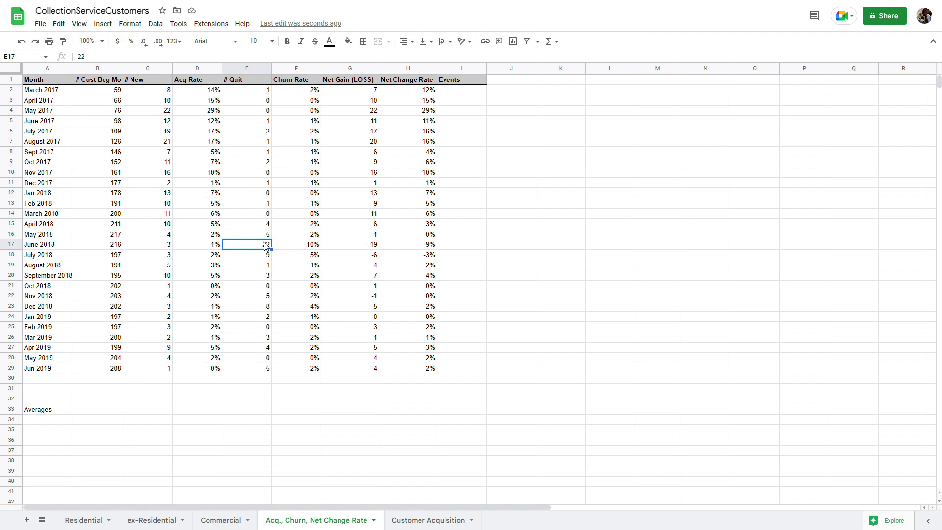
pyautogui.press('Up')
pyautogui.click(268, 259)
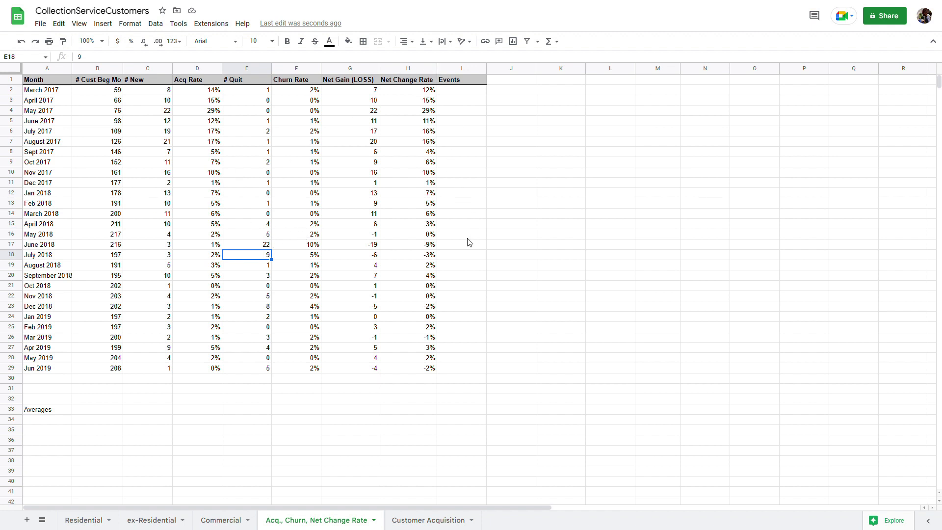
pyautogui.click(468, 226)
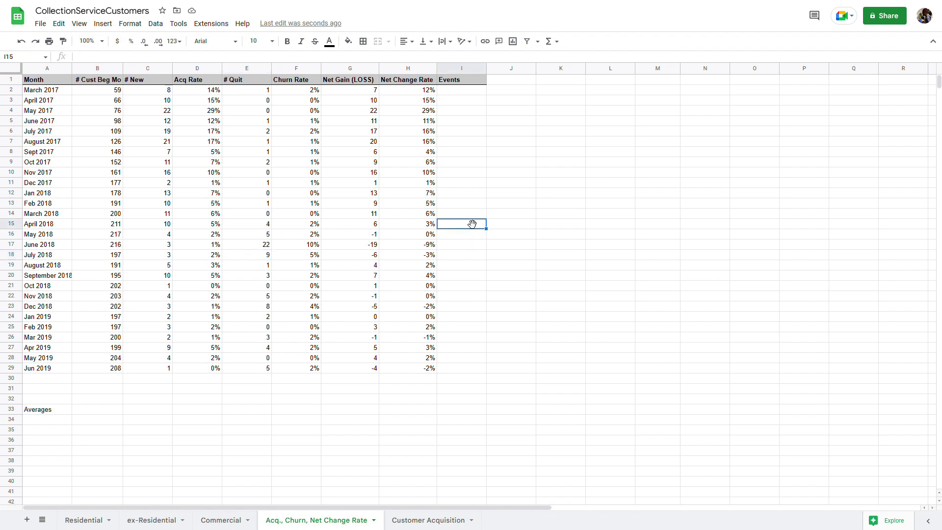
pyautogui.click(467, 216)
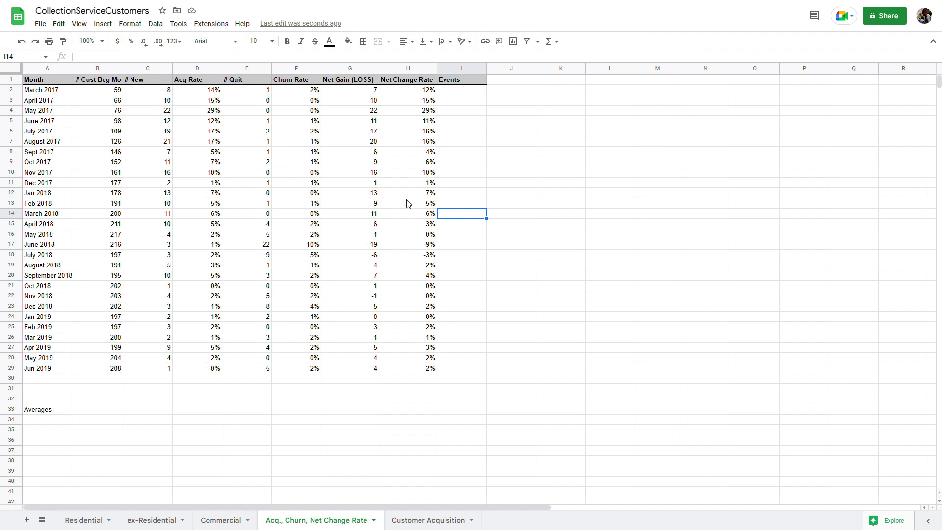
# Enter 'Announced June price increase' as the March 2018 event note
pyautogui.write('Announced Jun')
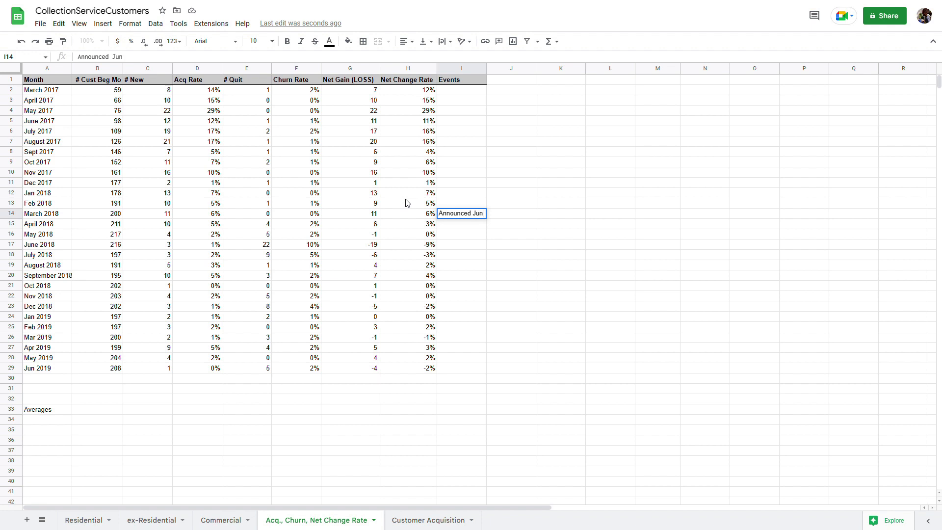
pyautogui.write('e price increase')
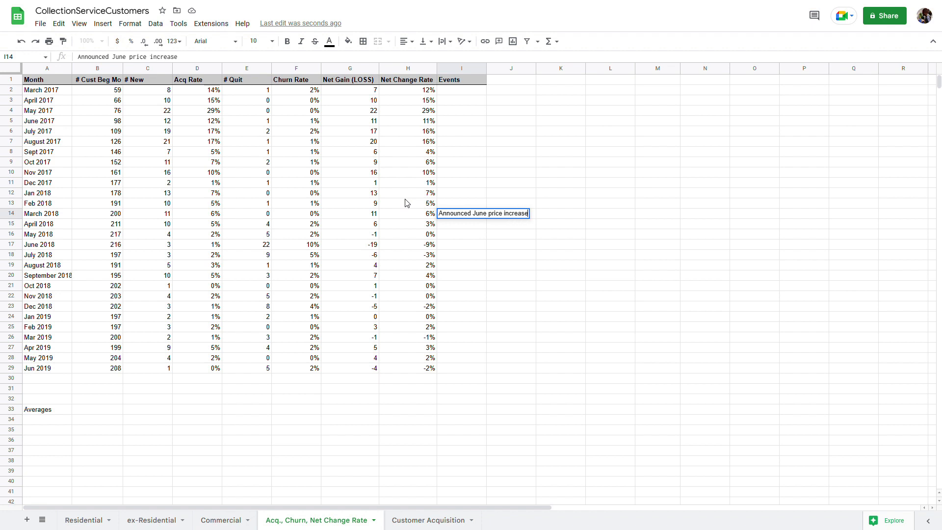
pyautogui.press('Return')
pyautogui.press('Down')
pyautogui.press('Down')
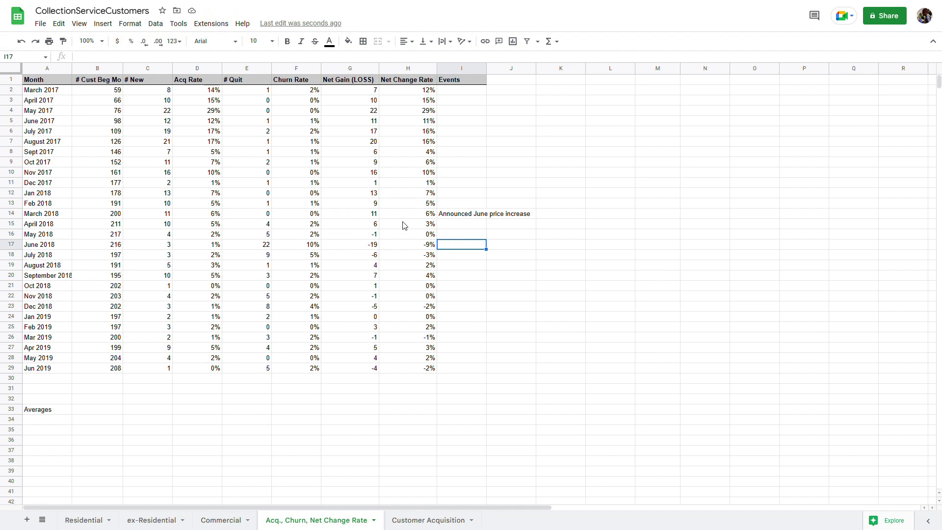
# Enter 'price doubled, leavers had given notice' as the June 2018 event note
pyautogui.write('price doubled')
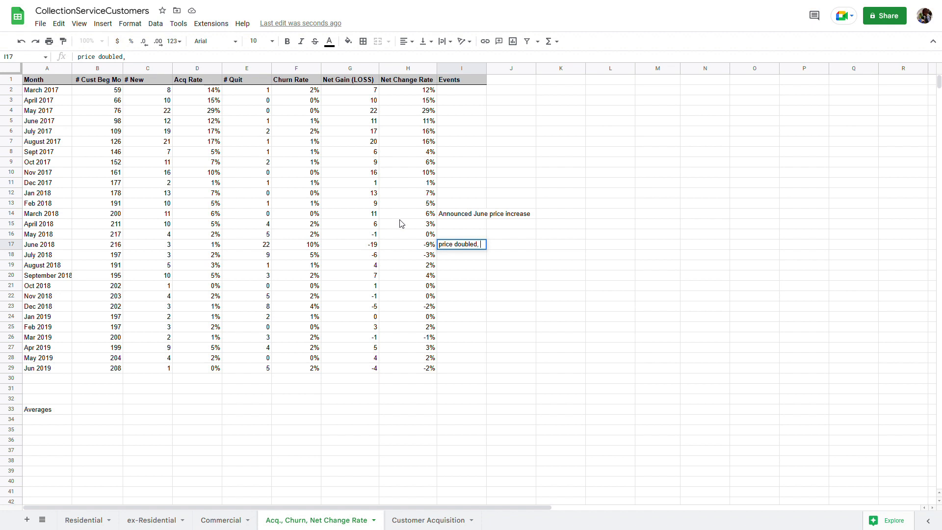
pyautogui.write(', leavers had given')
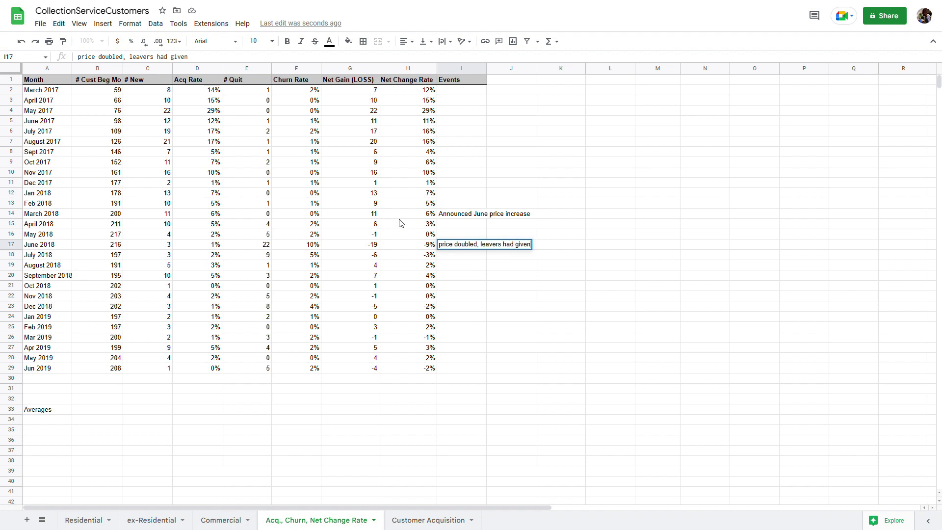
pyautogui.write(' notice')
pyautogui.press('Return')
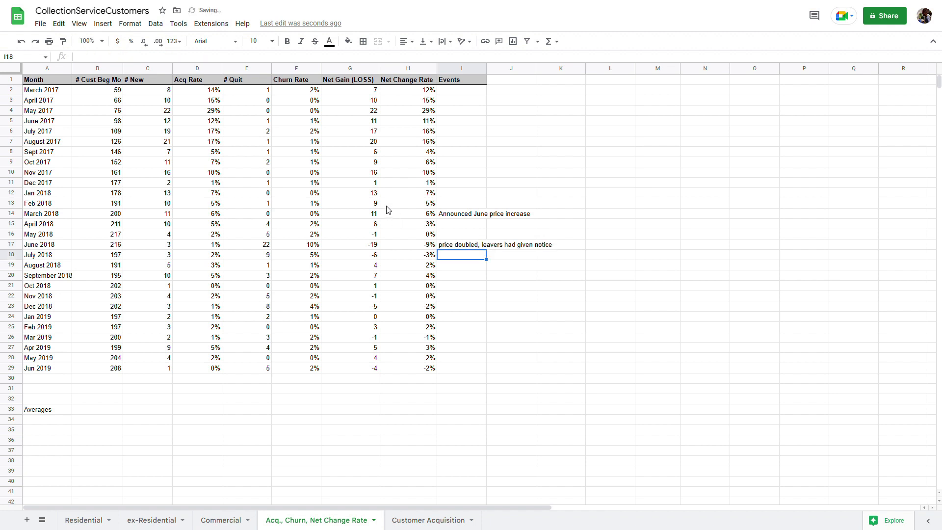
pyautogui.click(315, 247)
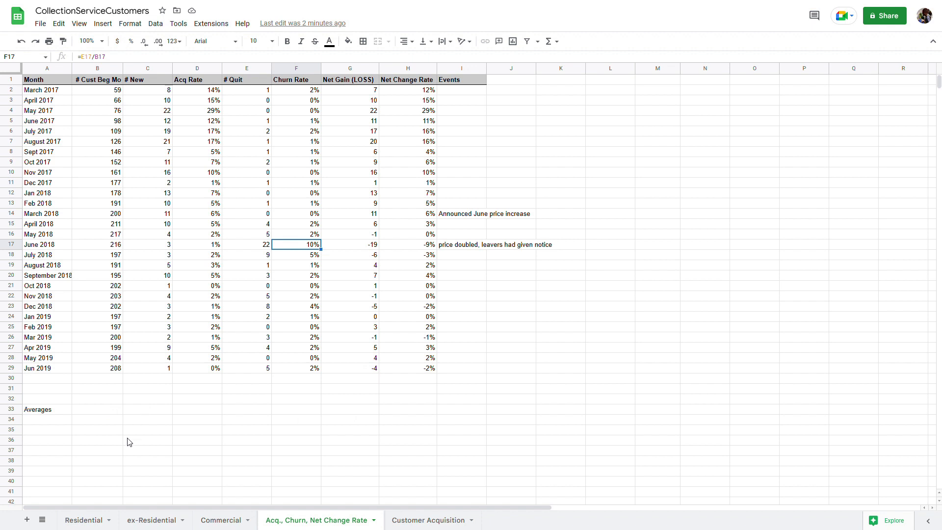
pyautogui.click(100, 412)
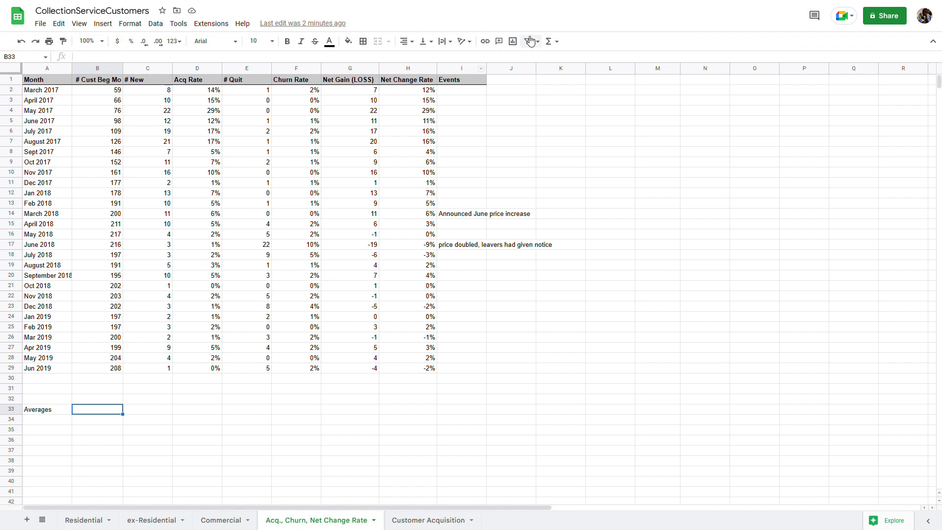
# Put an AVERAGE of B2:B29 in B33, giving 171 beginning customers
pyautogui.click(552, 42)
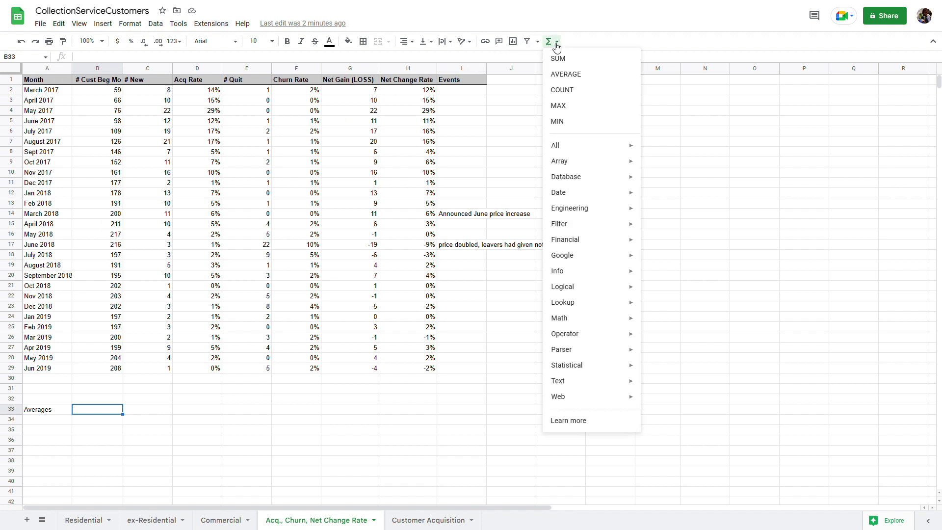
pyautogui.click(566, 75)
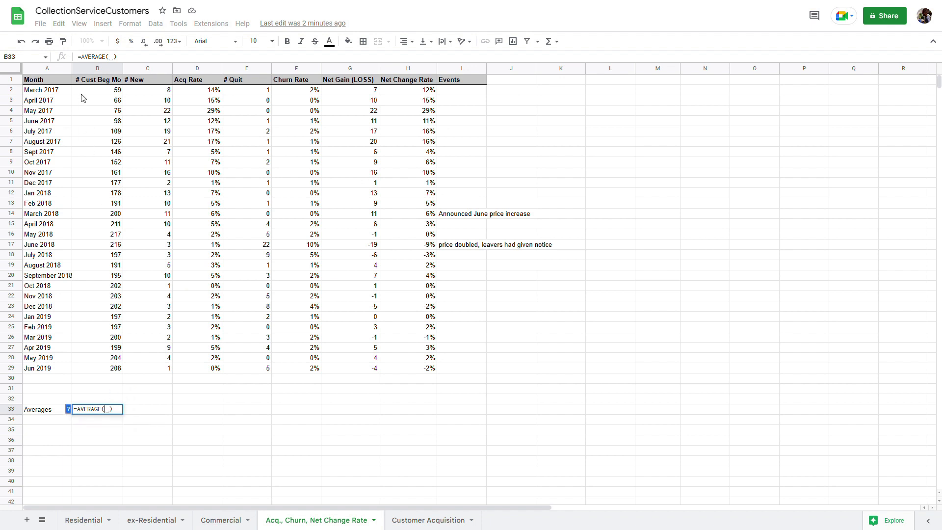
pyautogui.moveTo(85, 93); pyautogui.dragTo(97, 370)
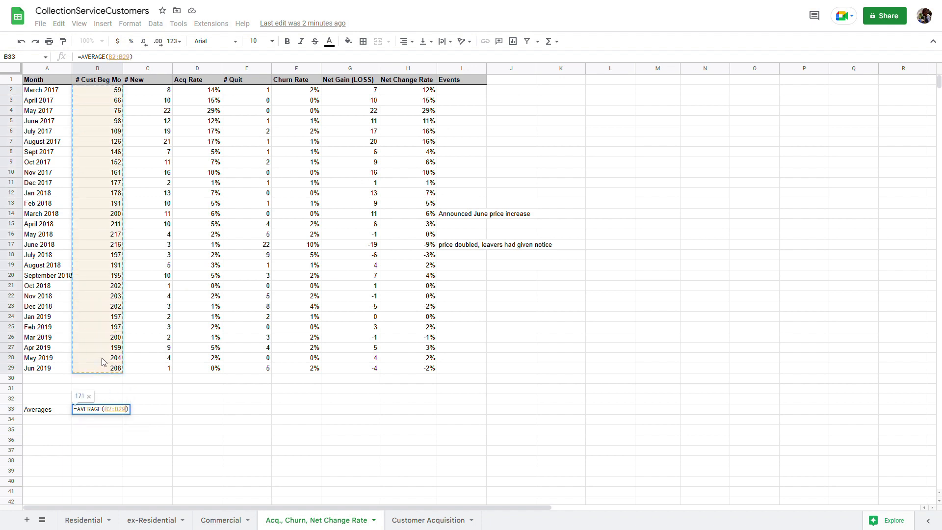
pyautogui.press('Return')
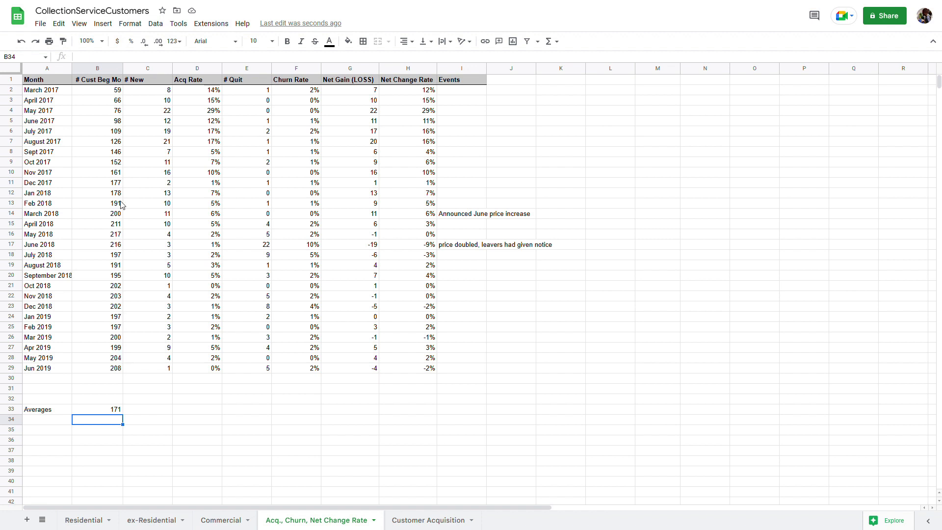
pyautogui.moveTo(113, 92); pyautogui.dragTo(109, 167)
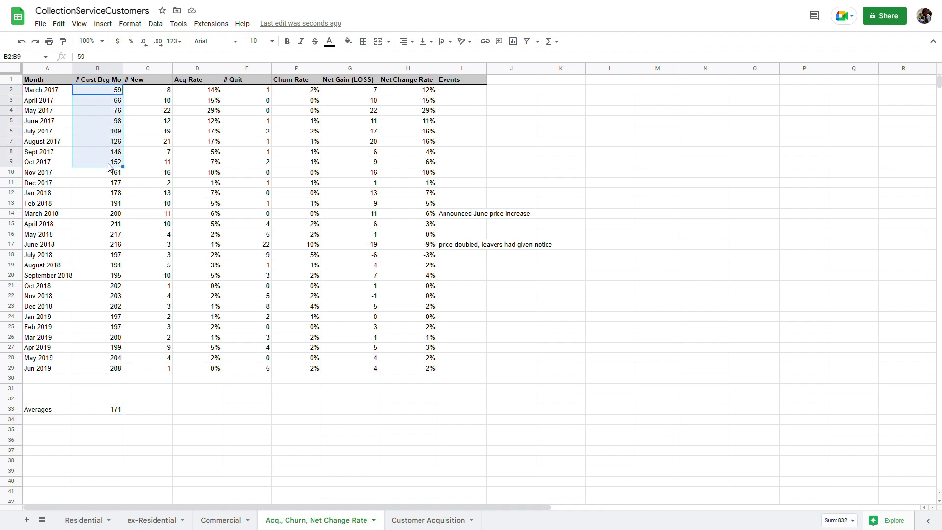
# Put an AVERAGE of the # New column in C33, giving 4
pyautogui.click(139, 411)
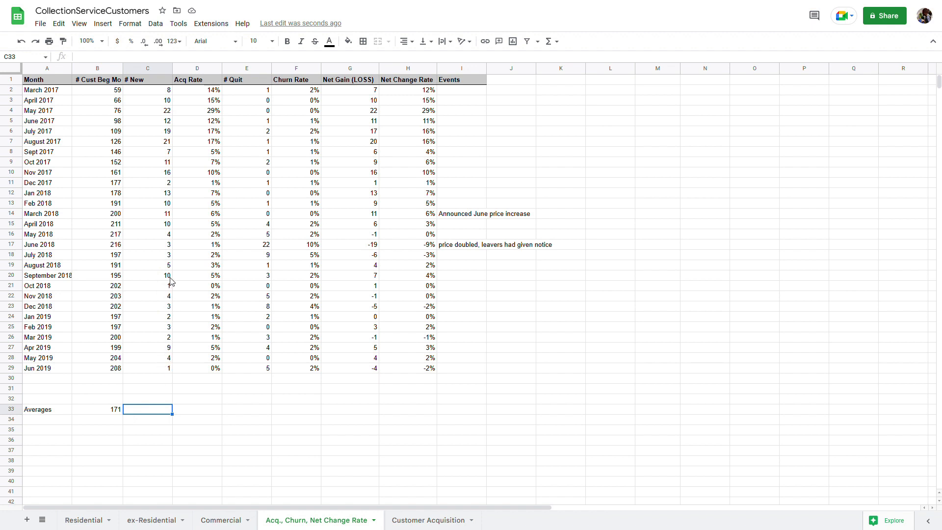
pyautogui.click(549, 42)
pyautogui.click(565, 79)
pyautogui.click(150, 94)
pyautogui.moveTo(150, 95); pyautogui.dragTo(153, 371)
pyautogui.press('Return')
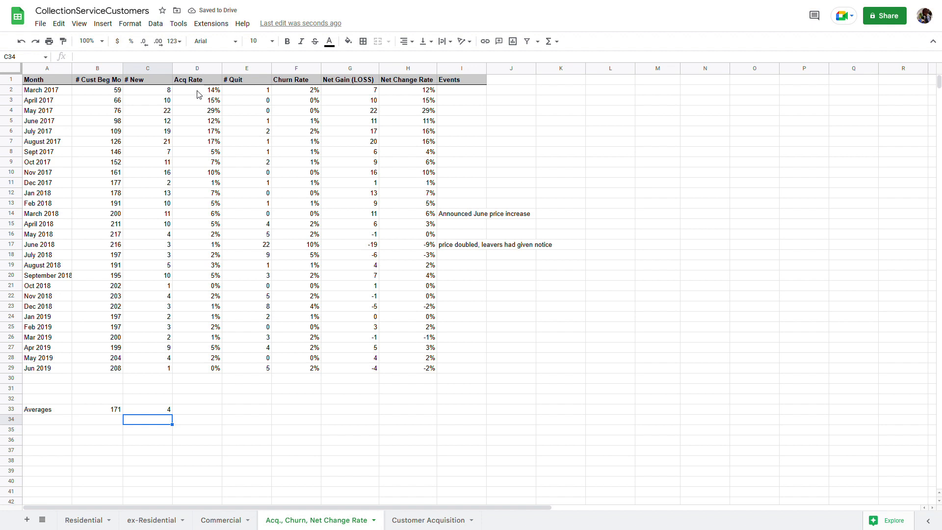
pyautogui.click(189, 414)
pyautogui.click(553, 41)
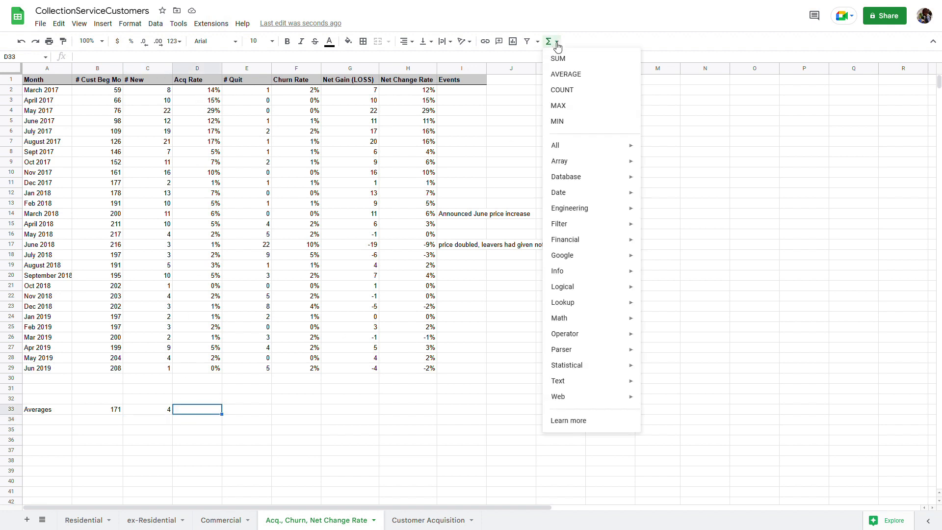
pyautogui.click(566, 75)
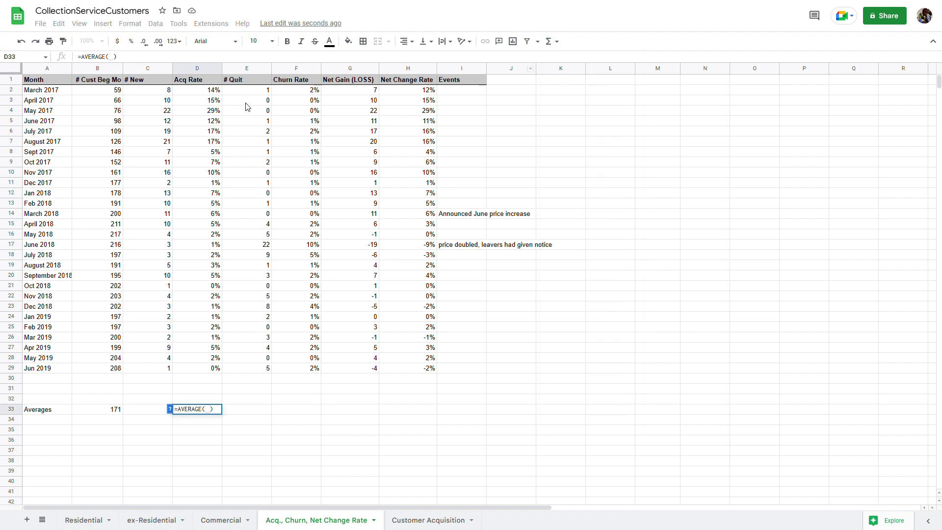
pyautogui.moveTo(214, 89); pyautogui.dragTo(199, 375)
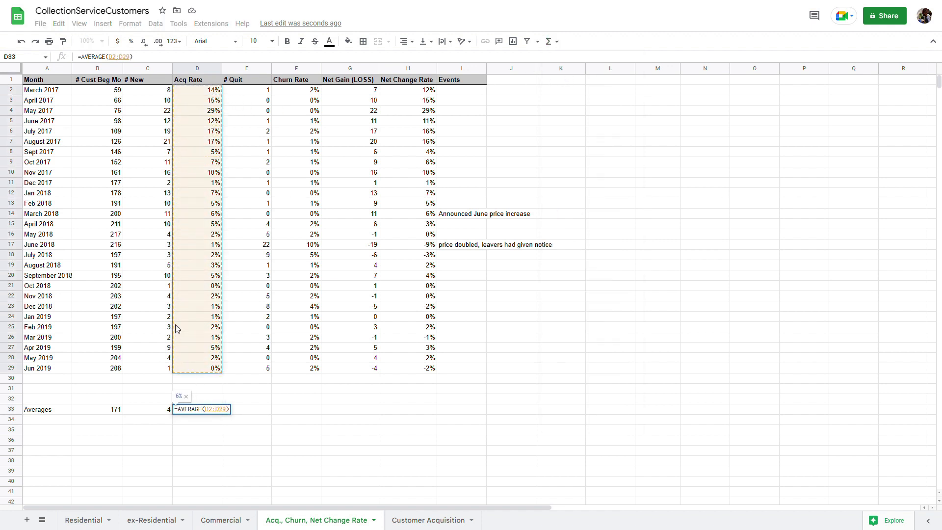
pyautogui.press('Return')
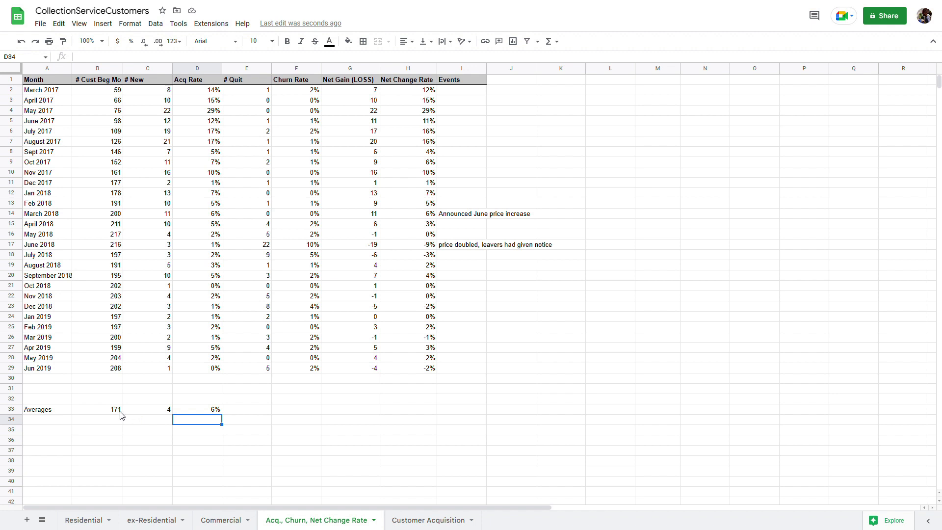
pyautogui.write('=')
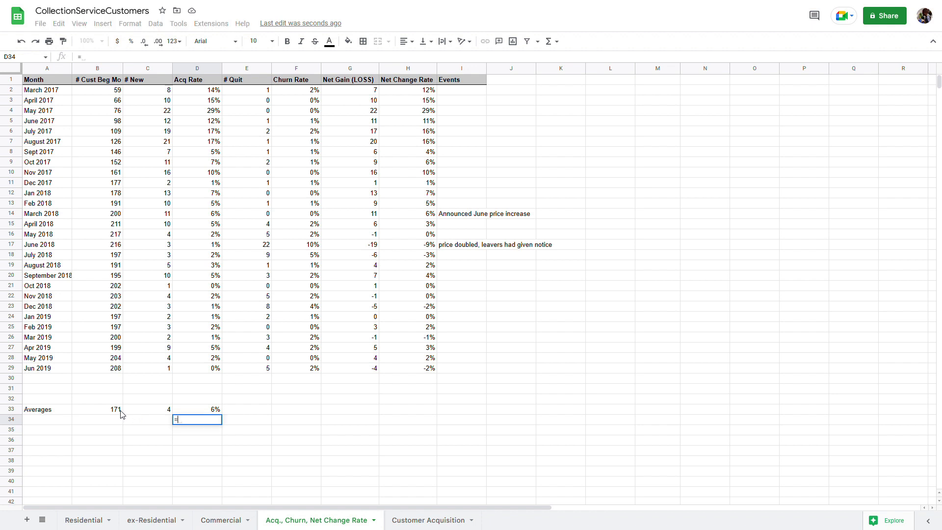
pyautogui.write('c')
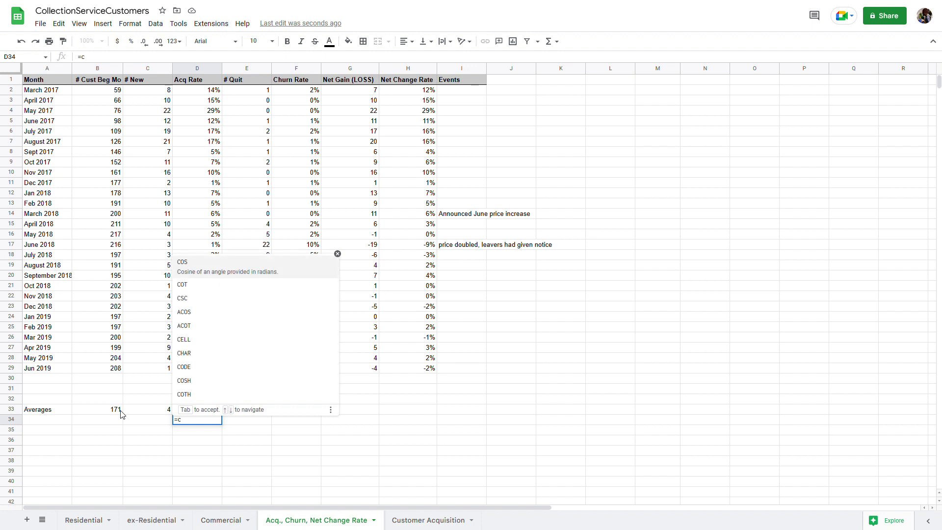
pyautogui.write('33/')
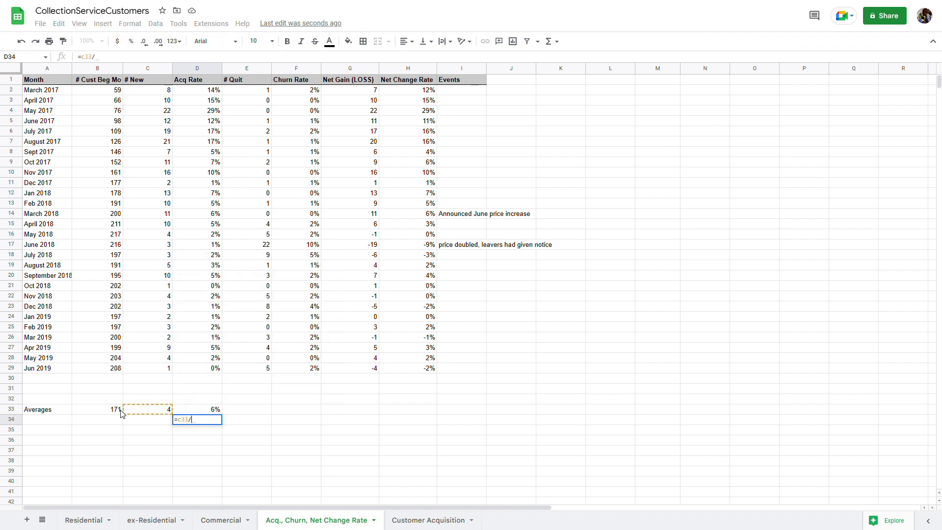
pyautogui.write('b33')
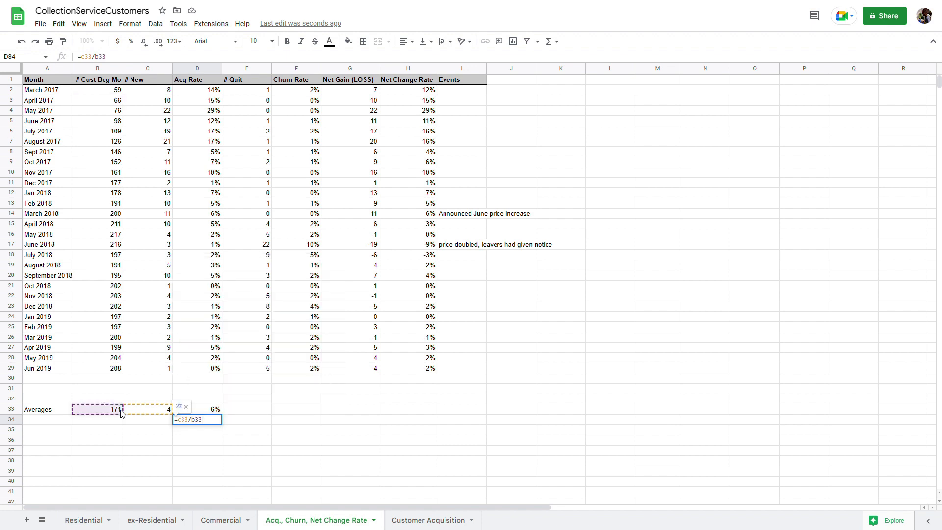
pyautogui.press('Return')
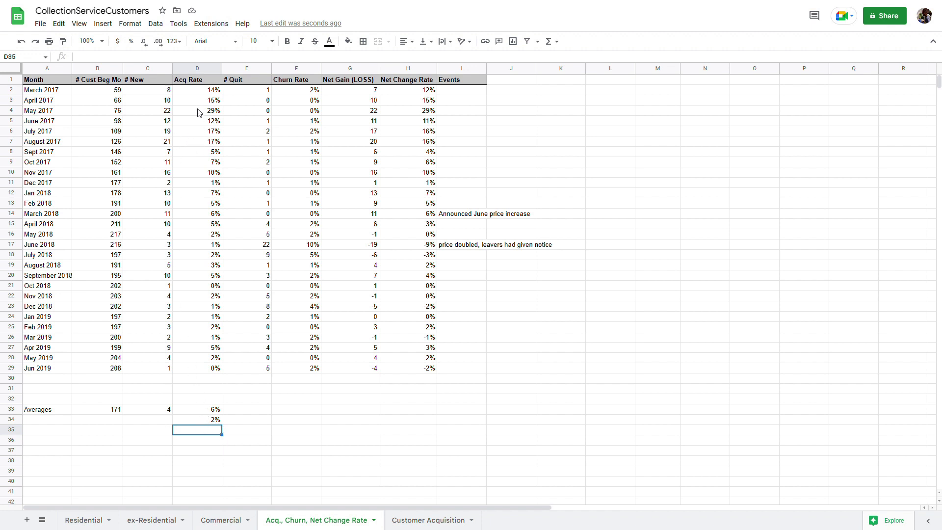
pyautogui.click(207, 92)
pyautogui.moveTo(206, 92); pyautogui.dragTo(191, 163)
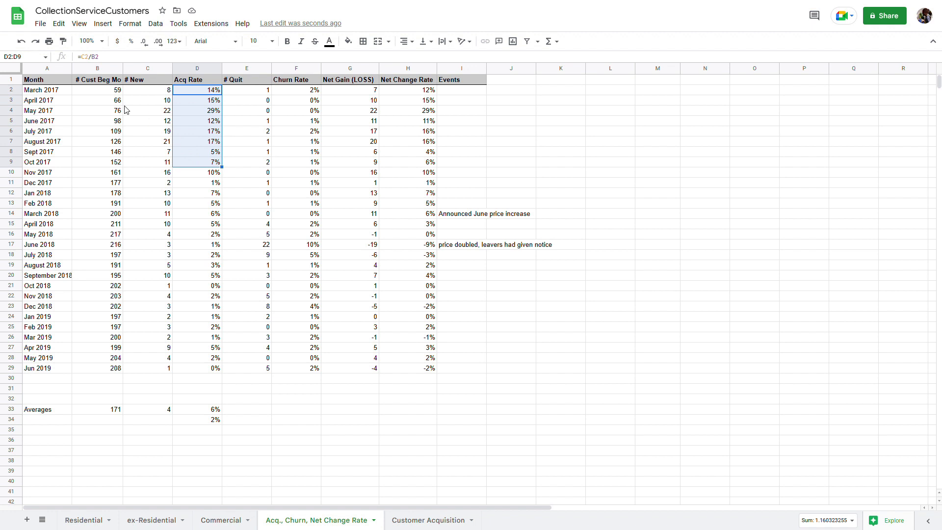
pyautogui.moveTo(92, 93); pyautogui.dragTo(96, 153)
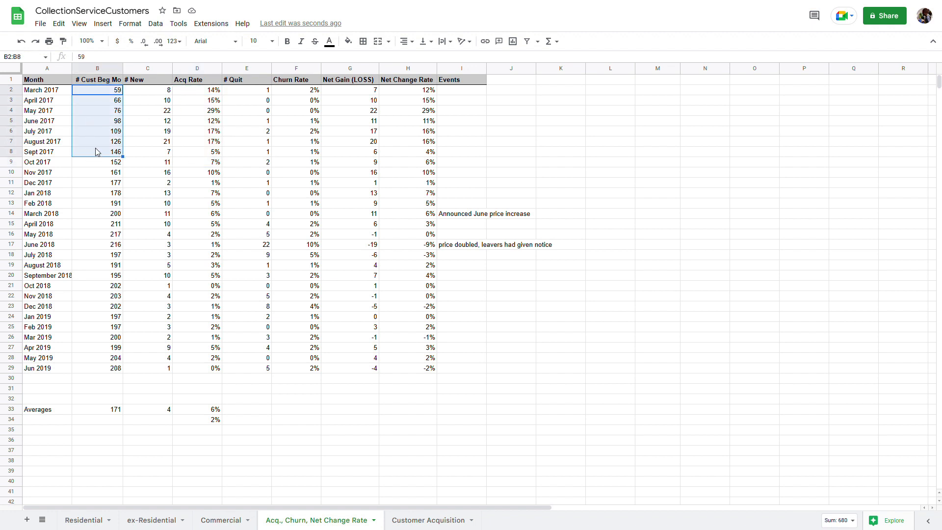
# Average # Quit over E2:E29 in E33, giving 3
pyautogui.click(234, 410)
pyautogui.click(550, 42)
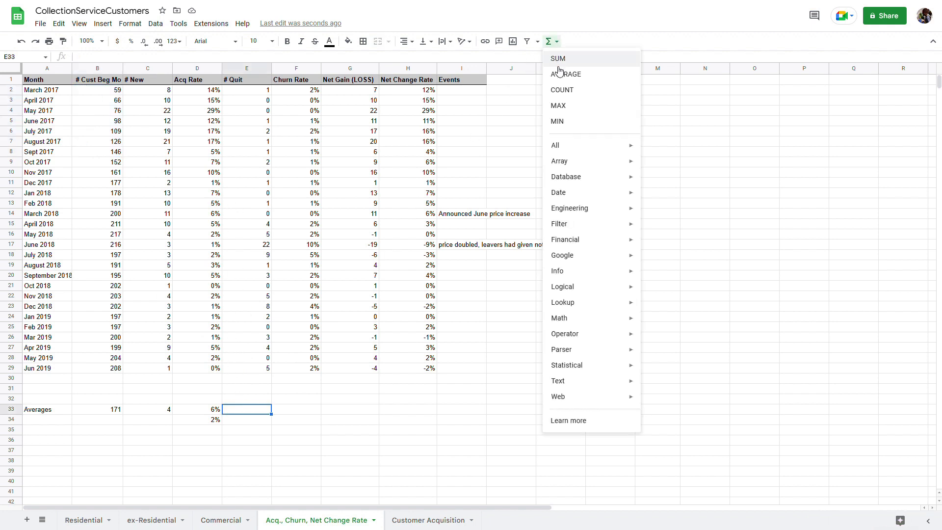
pyautogui.click(560, 72)
pyautogui.click(234, 93)
pyautogui.moveTo(234, 93); pyautogui.dragTo(244, 372)
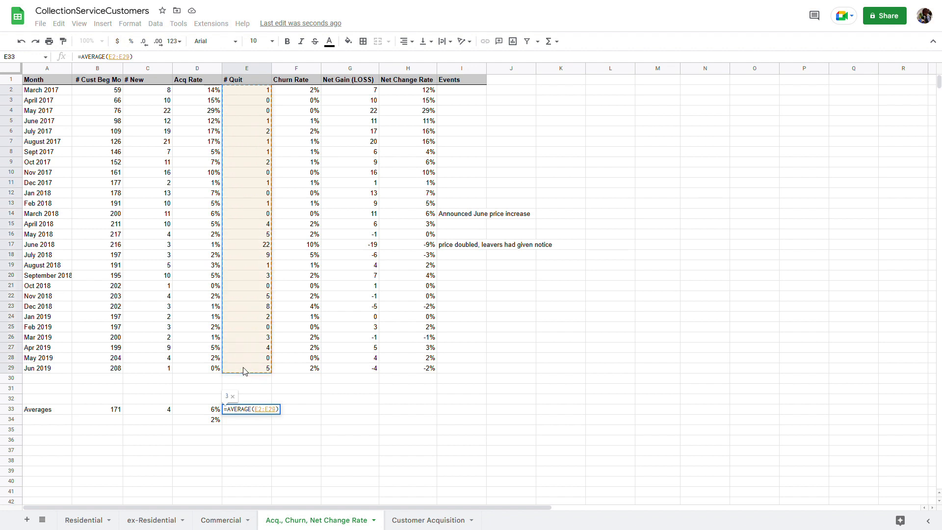
pyautogui.press('Return')
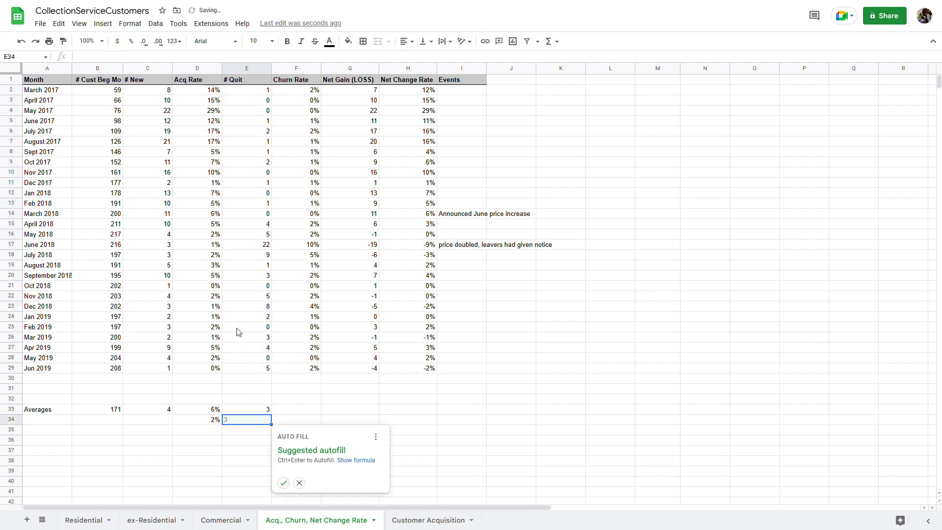
# Average the Churn Rate column in F33, giving 2%
pyautogui.click(309, 415)
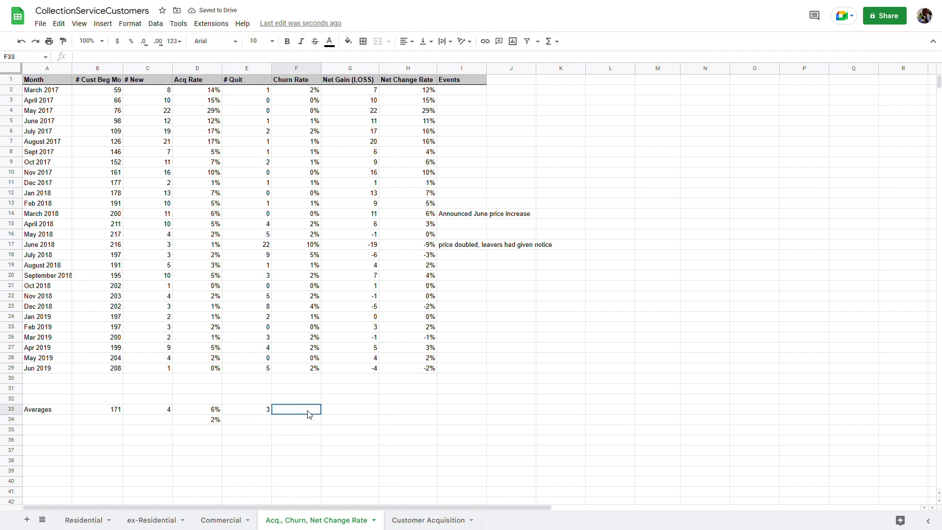
pyautogui.click(298, 92)
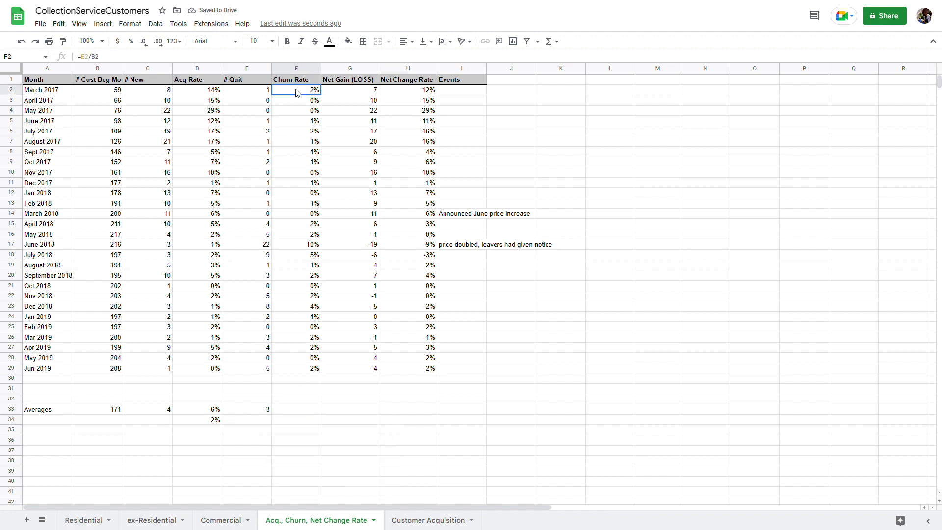
pyautogui.click(305, 411)
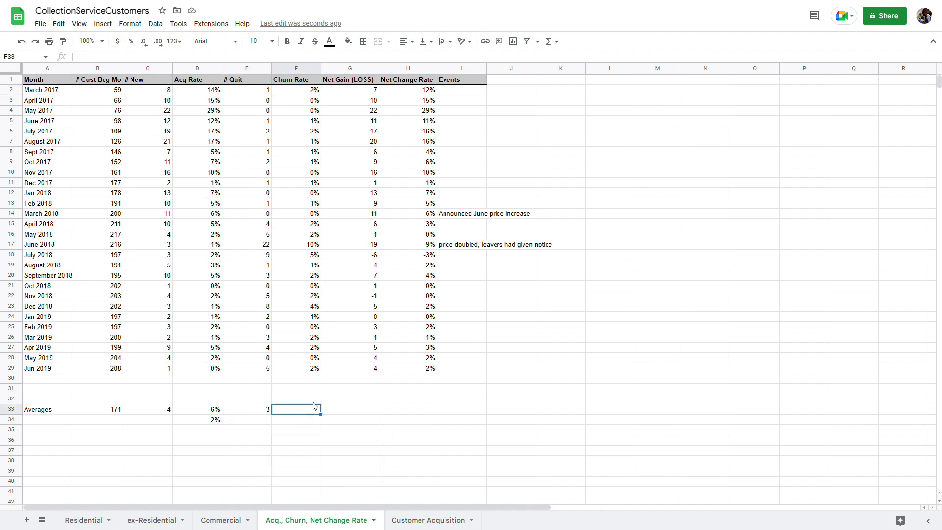
pyautogui.click(553, 43)
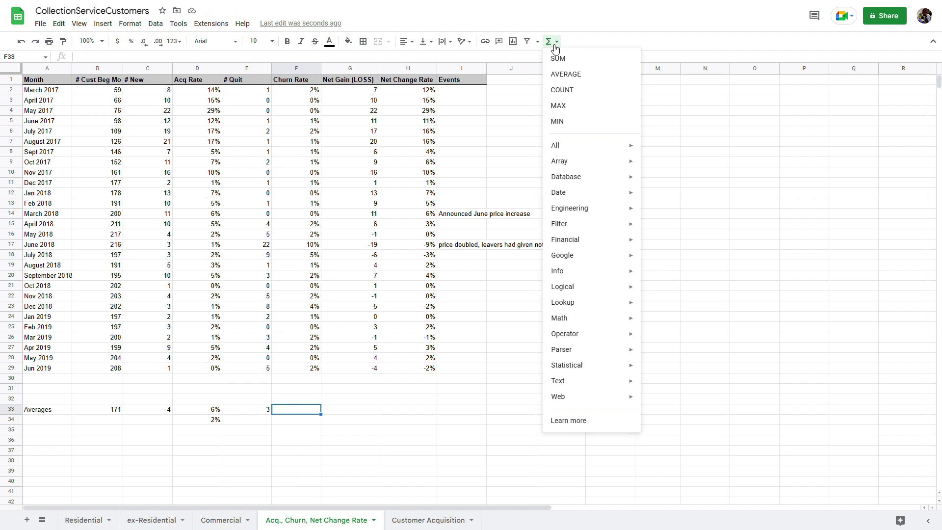
pyautogui.click(557, 74)
pyautogui.moveTo(310, 92); pyautogui.dragTo(286, 367)
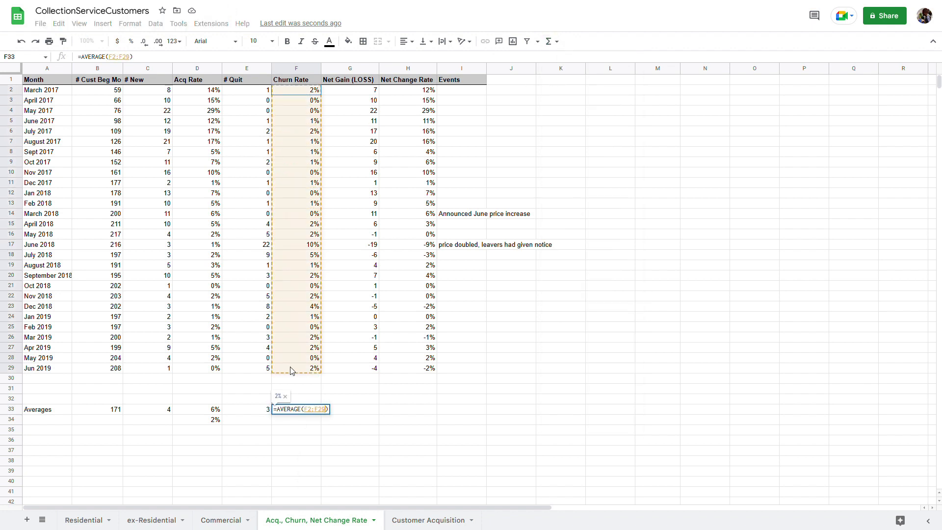
pyautogui.press('Return')
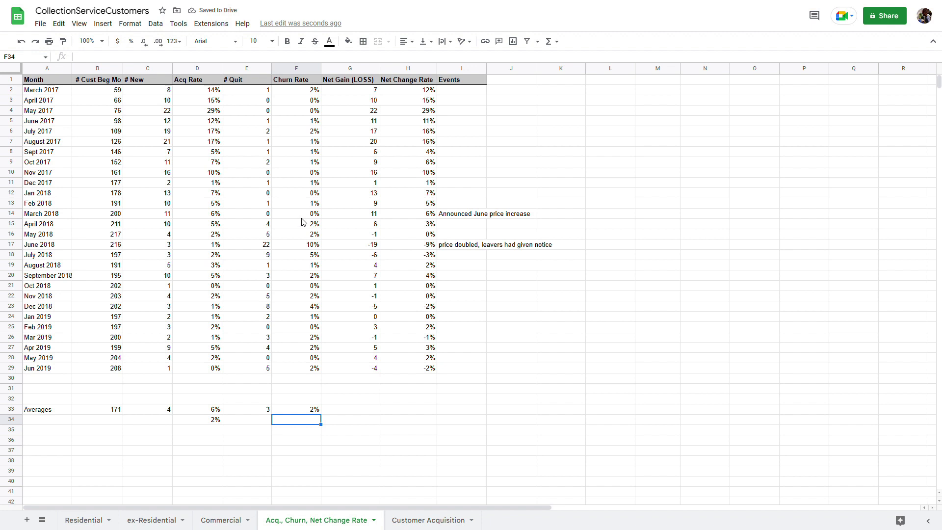
pyautogui.moveTo(302, 218); pyautogui.dragTo(299, 256)
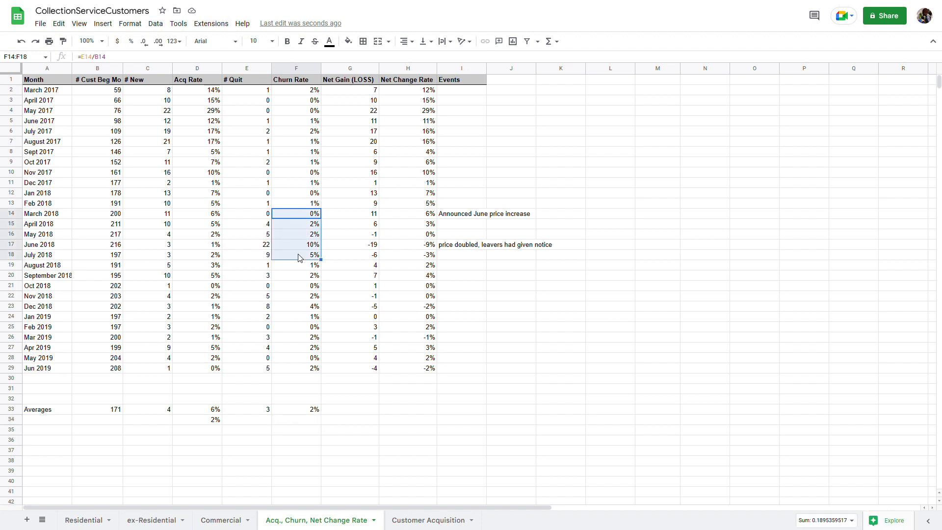
# Average Net Gain (LOSS) over G2:G29 in G33, giving 5
pyautogui.click(344, 411)
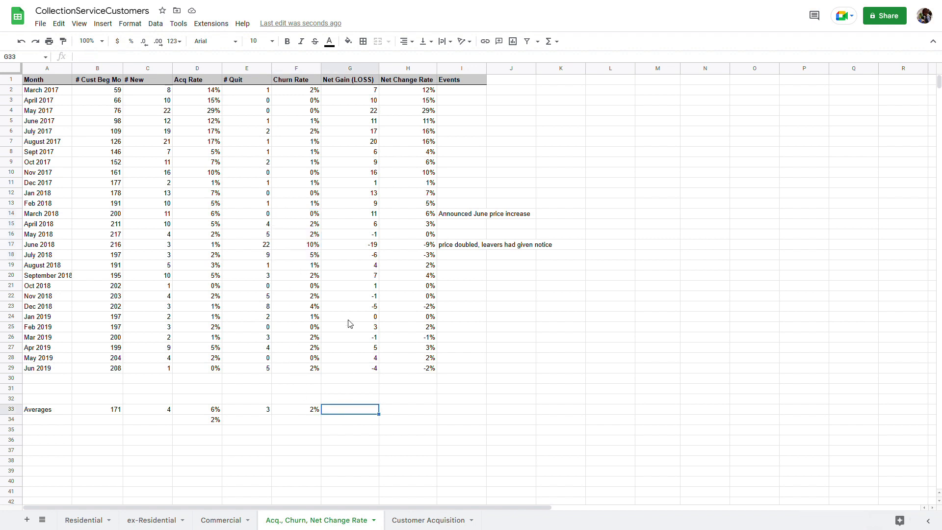
pyautogui.click(558, 45)
pyautogui.click(556, 72)
pyautogui.moveTo(351, 91); pyautogui.dragTo(349, 371)
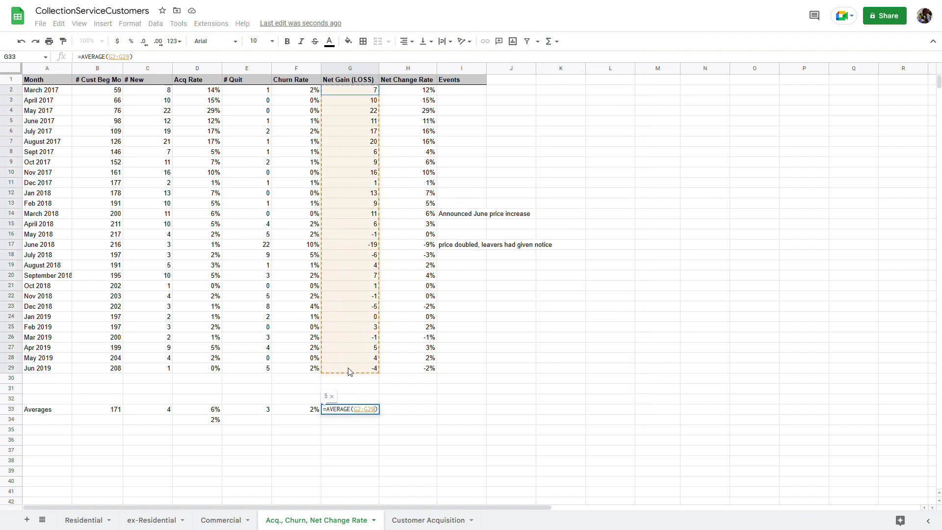
pyautogui.press('Return')
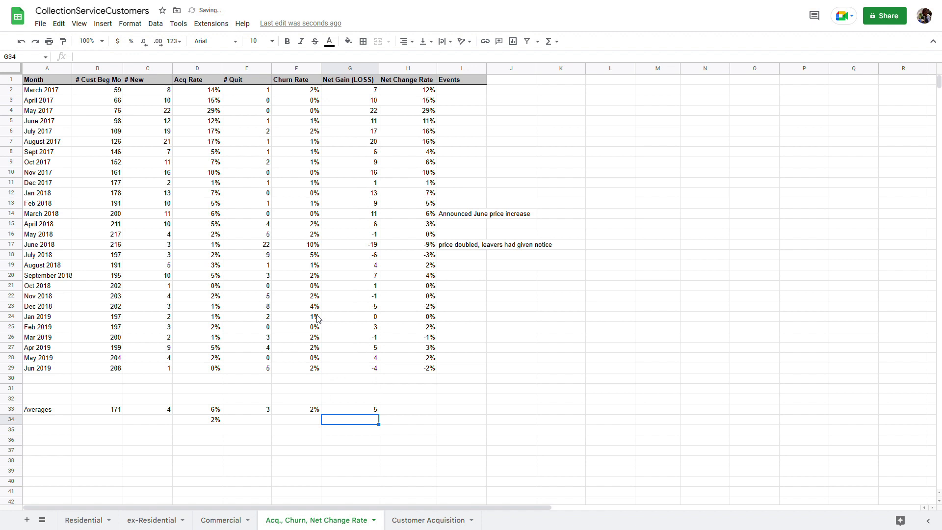
# Average the Net Change Rate over H2:H29 in H33, giving 5%
pyautogui.click(400, 413)
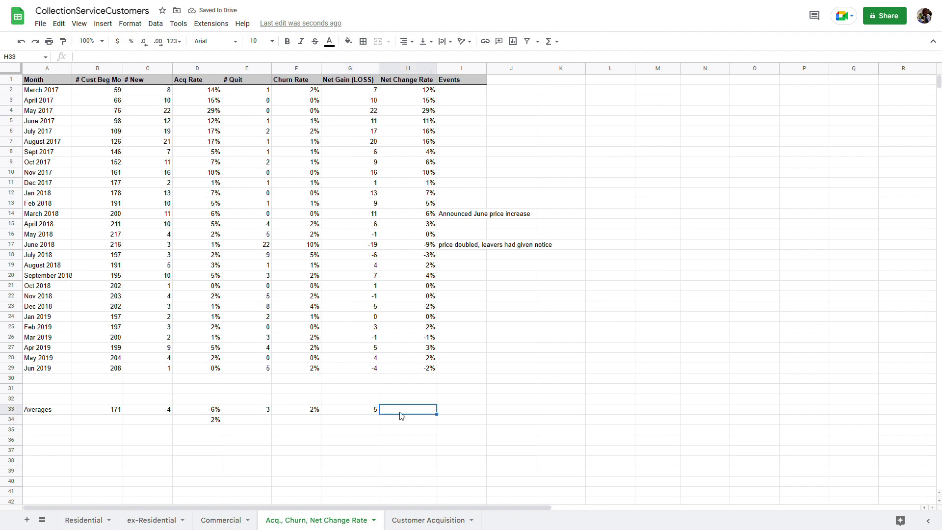
pyautogui.click(557, 44)
pyautogui.click(564, 74)
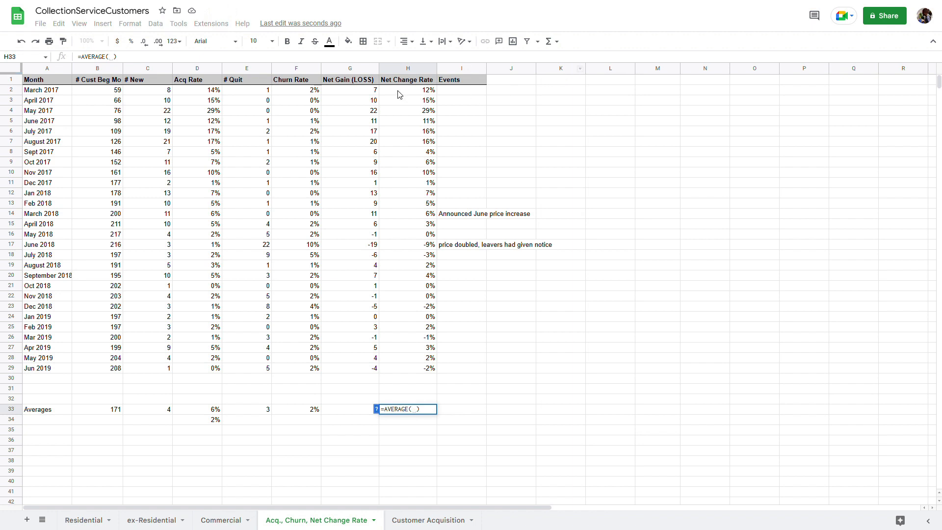
pyautogui.moveTo(399, 94); pyautogui.dragTo(408, 369)
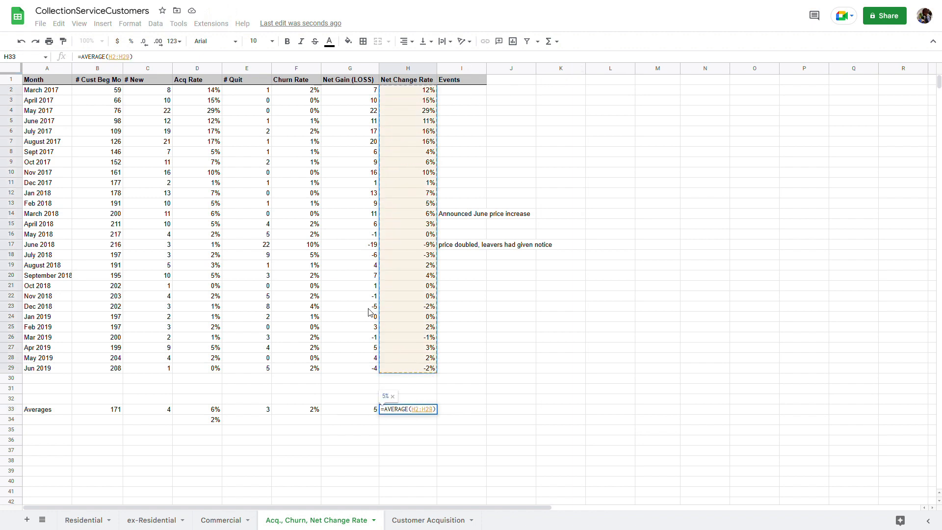
pyautogui.press('Return')
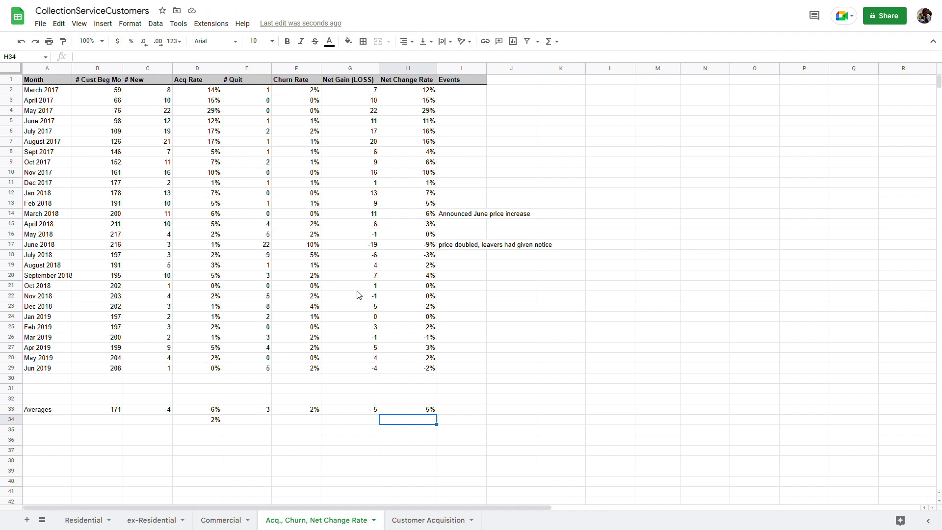
pyautogui.moveTo(269, 246); pyautogui.dragTo(297, 247)
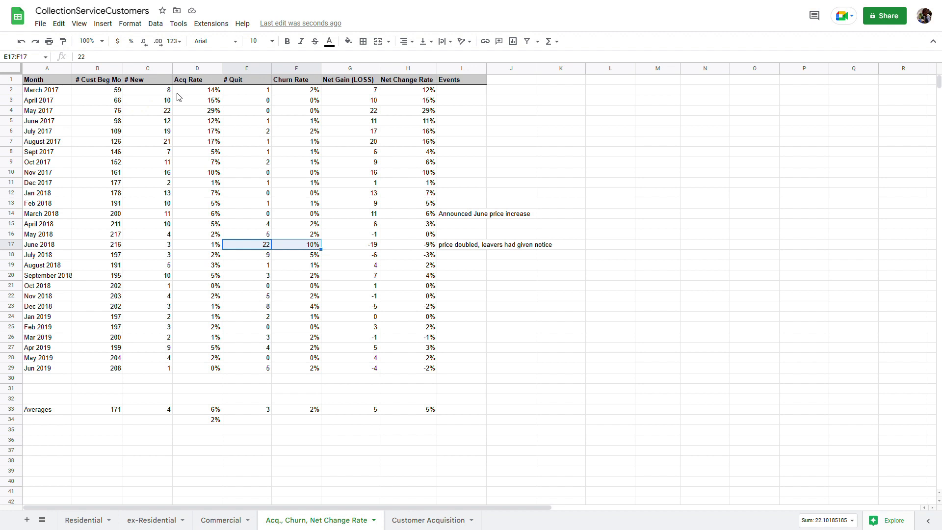
pyautogui.moveTo(183, 93); pyautogui.dragTo(193, 141)
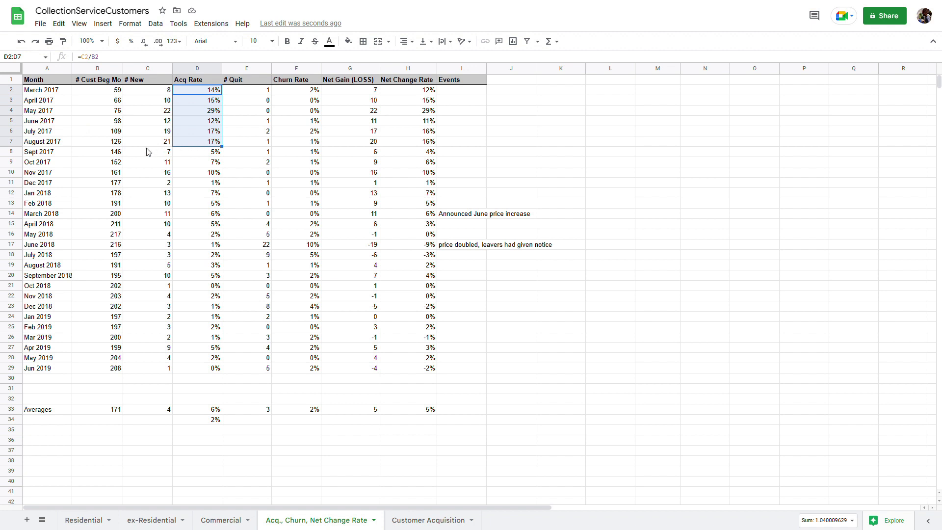
pyautogui.moveTo(114, 227); pyautogui.dragTo(116, 260)
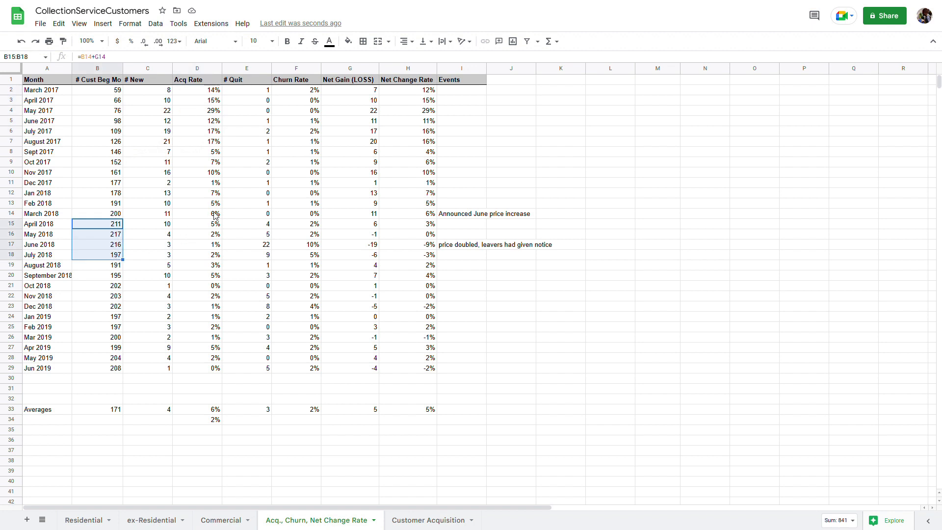
pyautogui.moveTo(206, 227); pyautogui.dragTo(196, 260)
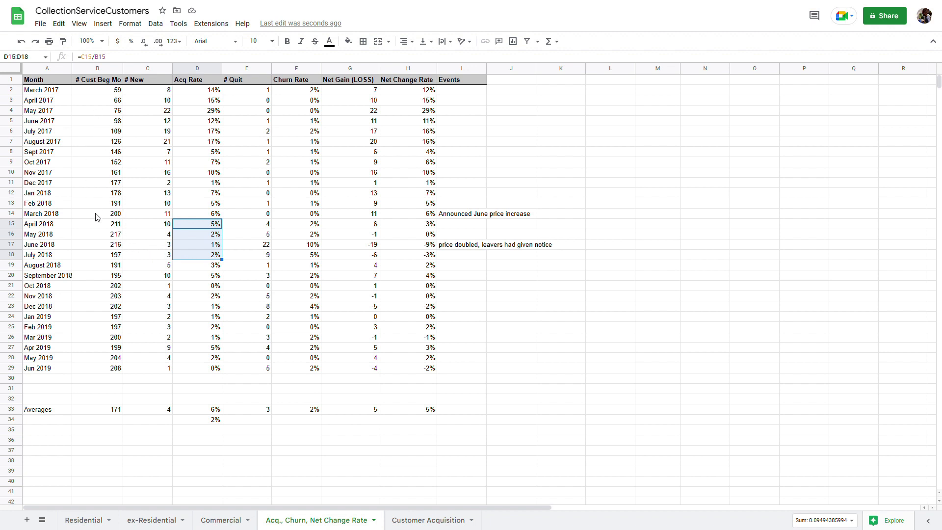
pyautogui.moveTo(108, 215); pyautogui.dragTo(105, 295)
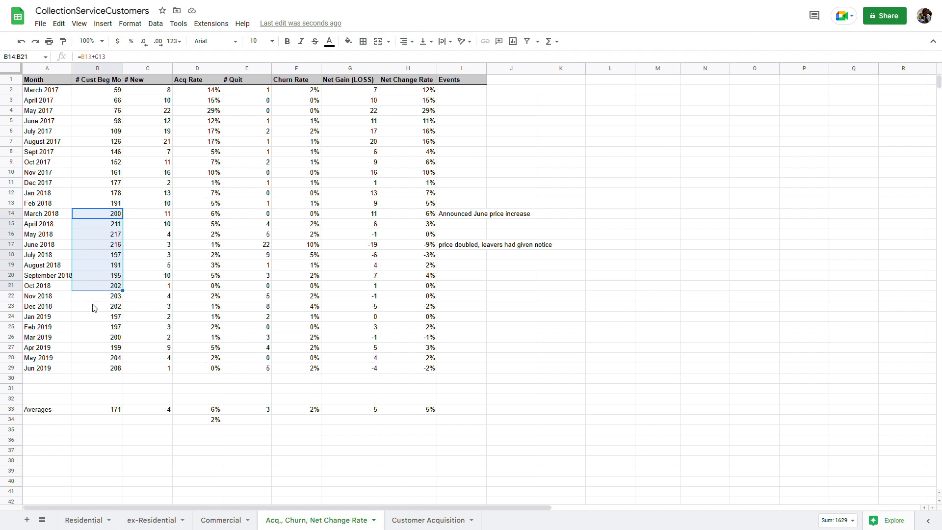
pyautogui.moveTo(92, 296); pyautogui.dragTo(88, 370)
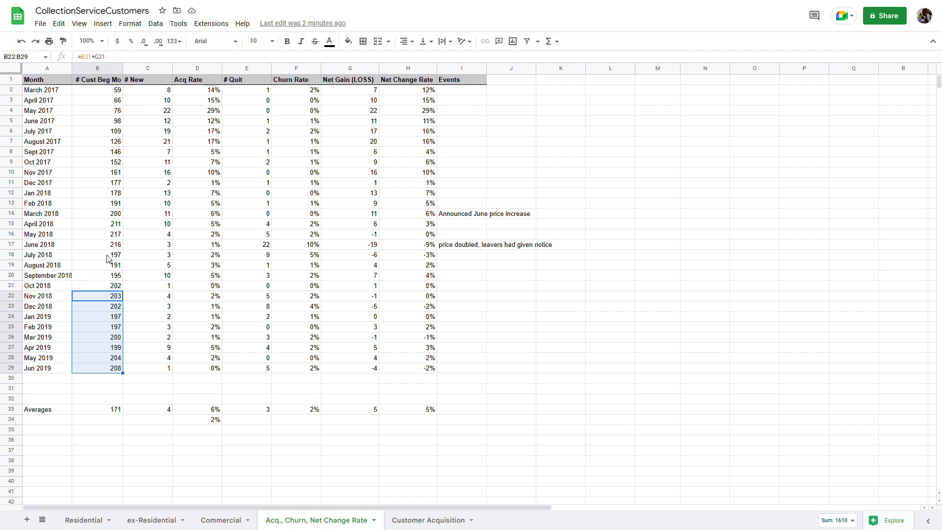
pyautogui.click(89, 196)
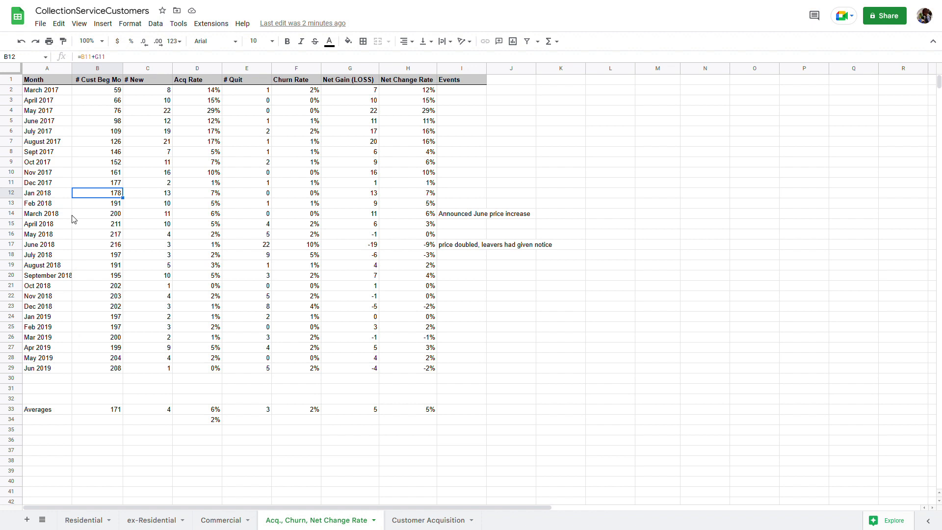
pyautogui.moveTo(84, 91); pyautogui.dragTo(97, 371)
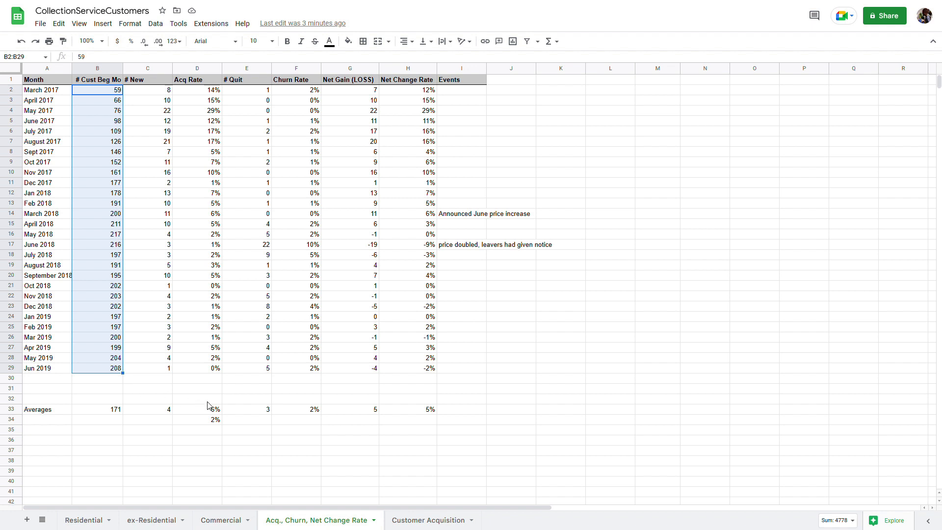
# Go to the Customer Acquisition sheet, where the Active Customers and Ex-Customers tables are still empty
pyautogui.click(424, 521)
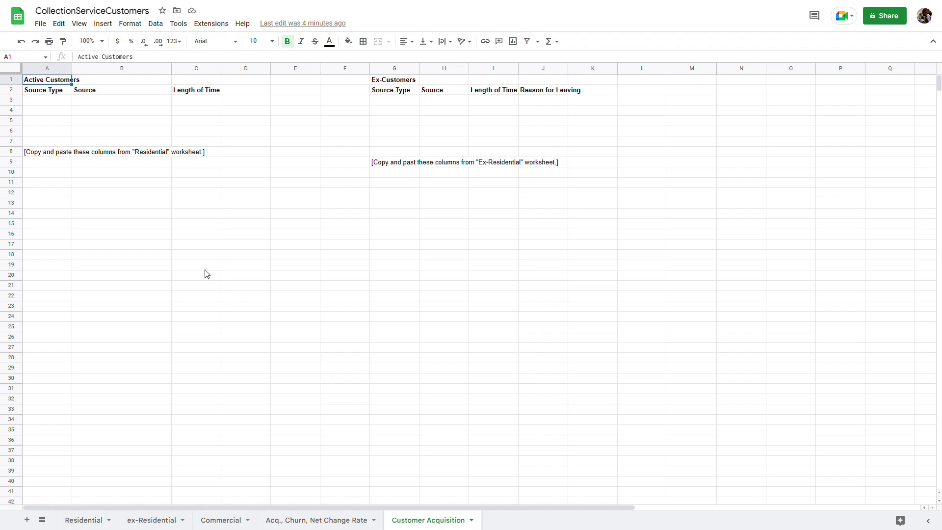
# Review the copy notes and the Source Type, Source, Length of Time and Reason for Leaving headings, then go to Residential
pyautogui.click(63, 155)
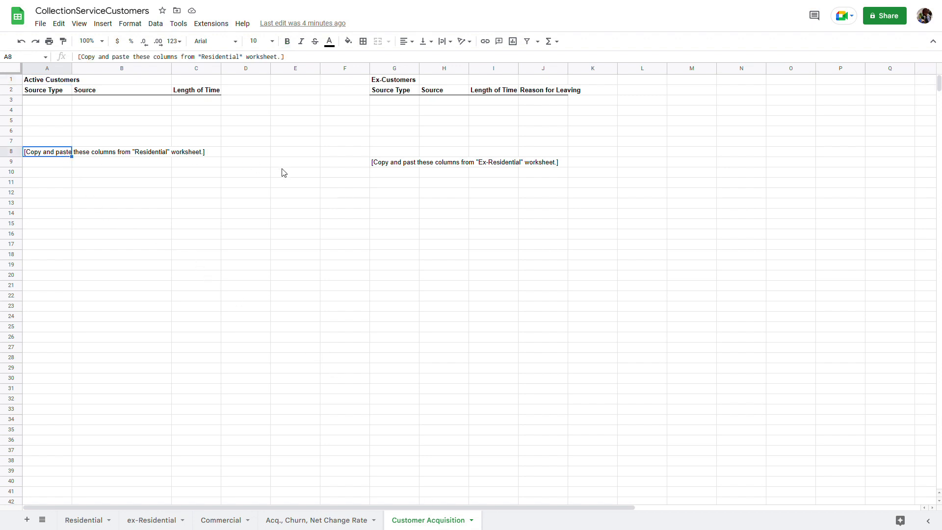
pyautogui.click(384, 164)
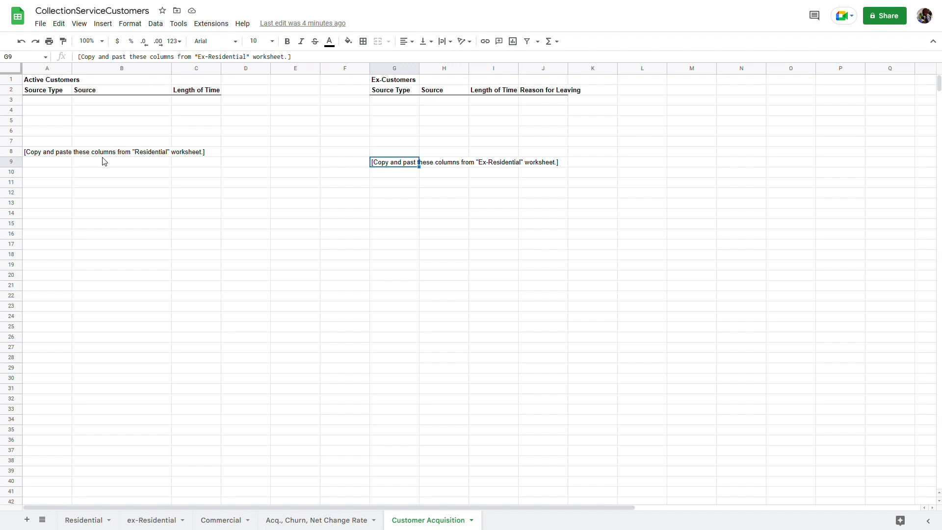
pyautogui.click(47, 91)
pyautogui.click(95, 96)
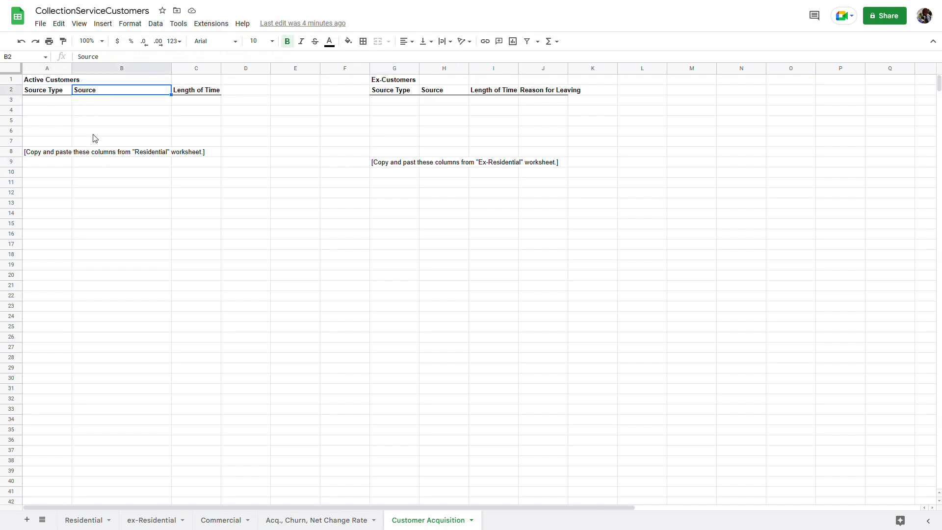
pyautogui.click(182, 94)
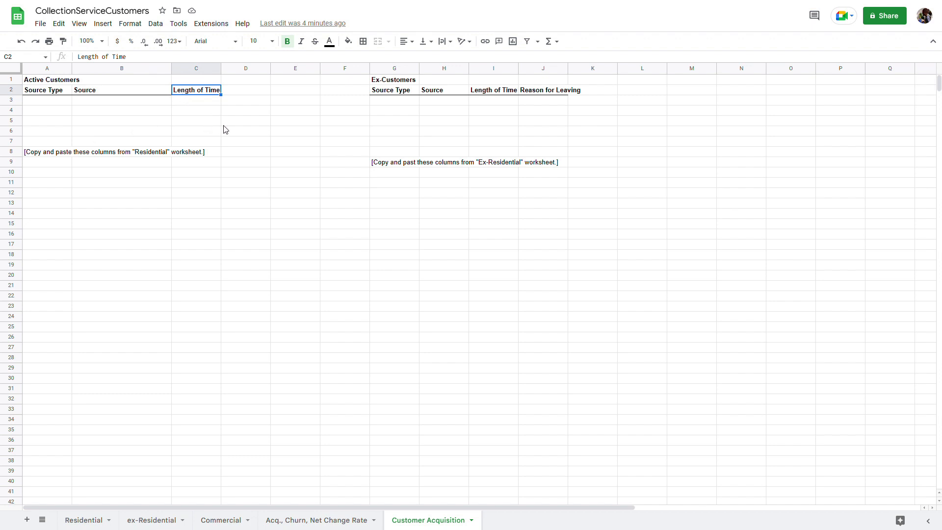
pyautogui.click(403, 93)
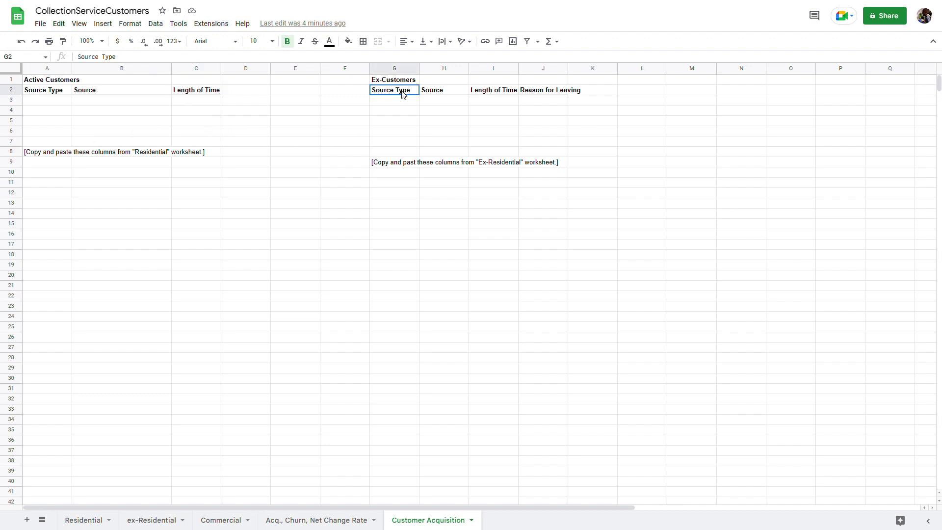
pyautogui.click(443, 94)
pyautogui.click(490, 94)
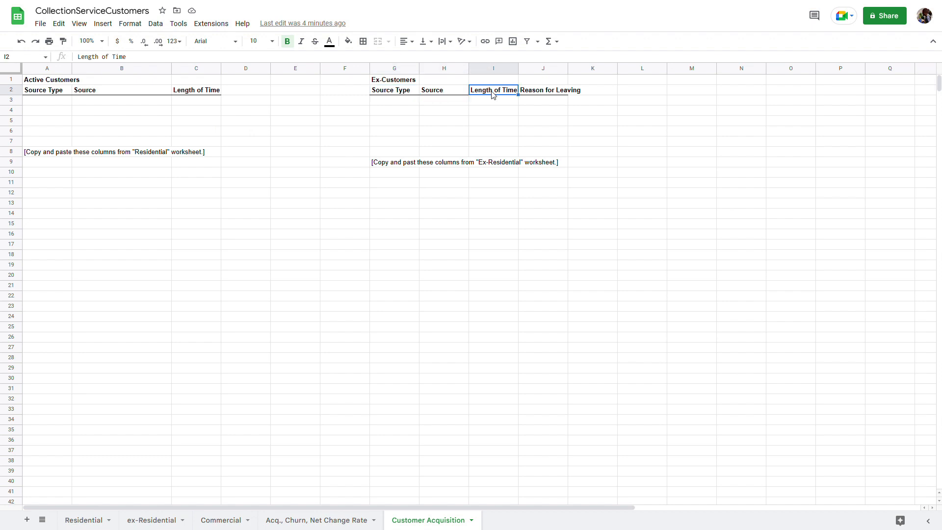
pyautogui.click(535, 94)
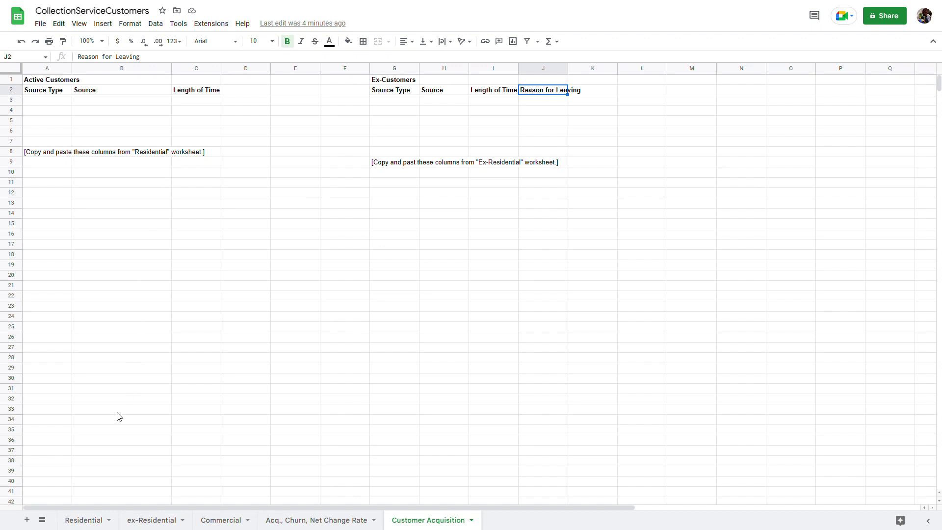
pyautogui.click(83, 520)
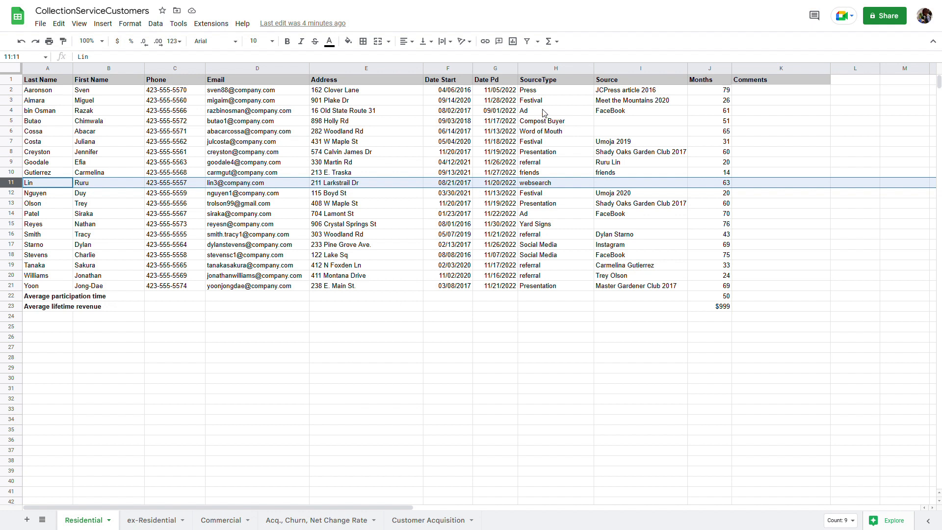
# Copy the Residential SourceType, Source and Months data in H2:J21
pyautogui.moveTo(553, 80); pyautogui.dragTo(646, 226)
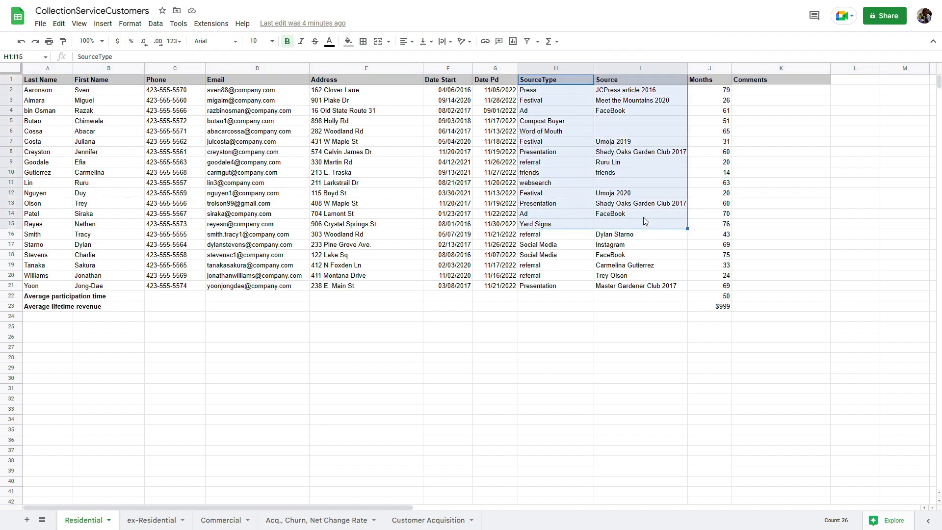
pyautogui.click(575, 94)
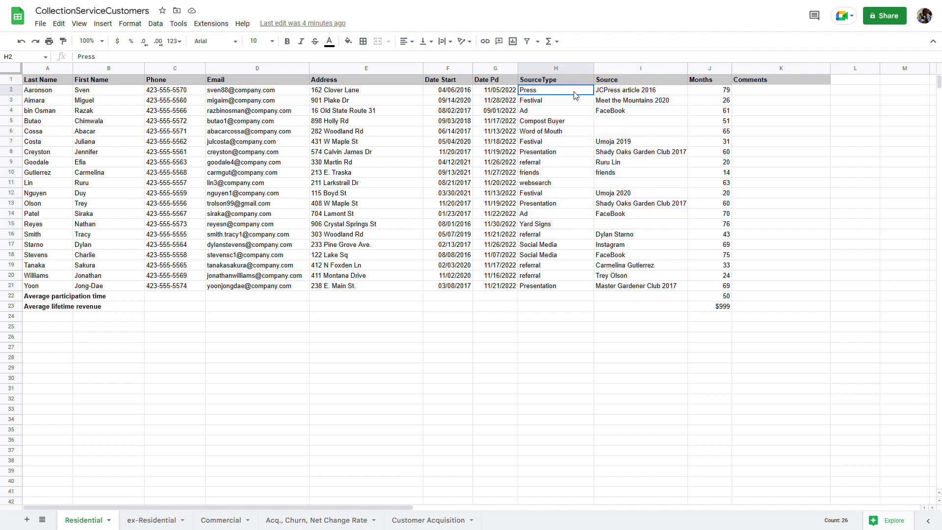
pyautogui.moveTo(576, 94); pyautogui.dragTo(702, 290)
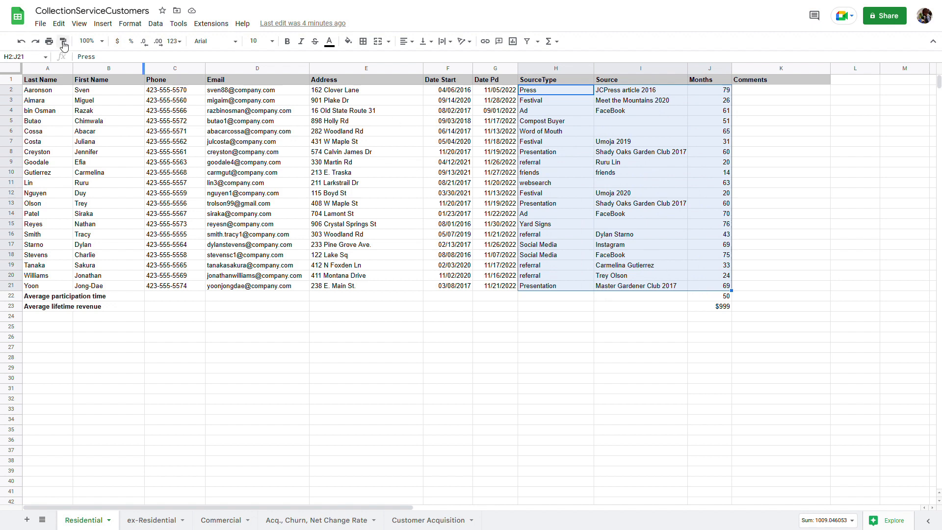
pyautogui.click(59, 23)
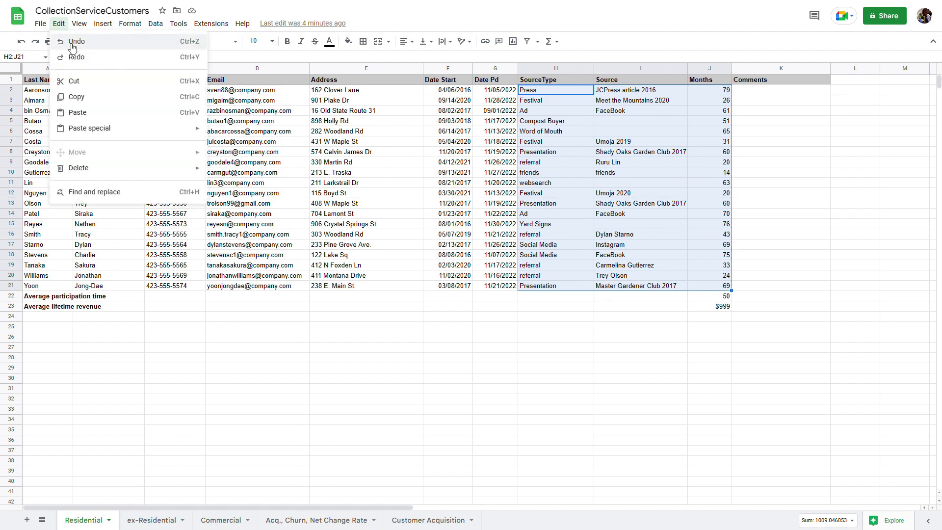
pyautogui.click(78, 97)
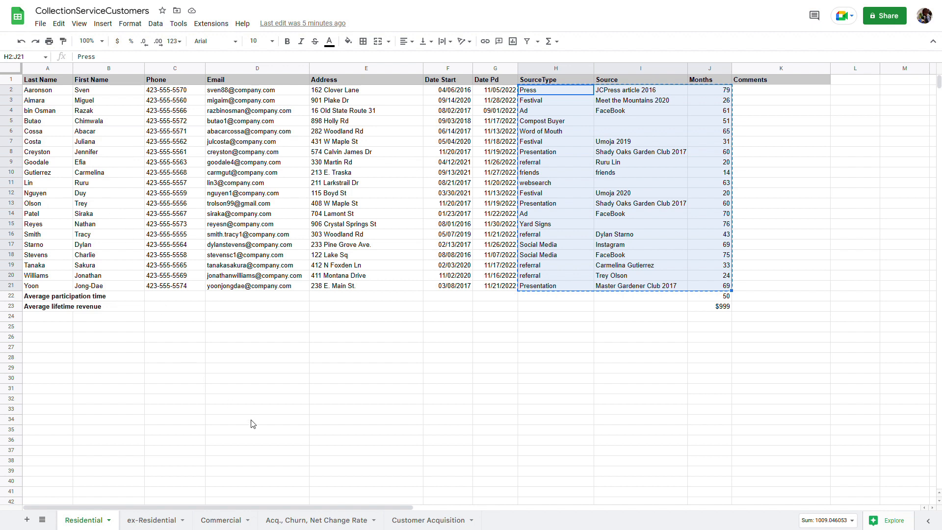
# Paste it into A3:C25 under the Active Customers headings on Customer Acquisition
pyautogui.click(403, 521)
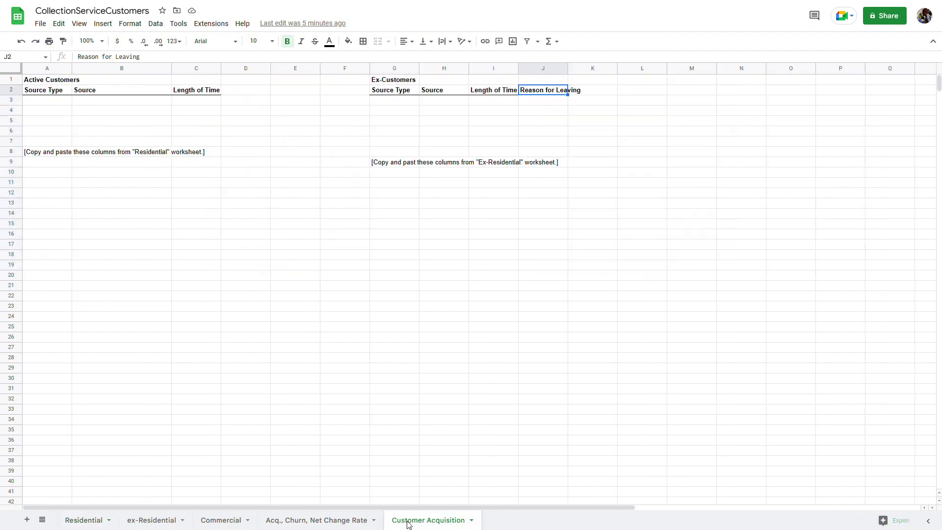
pyautogui.moveTo(60, 103); pyautogui.dragTo(199, 329)
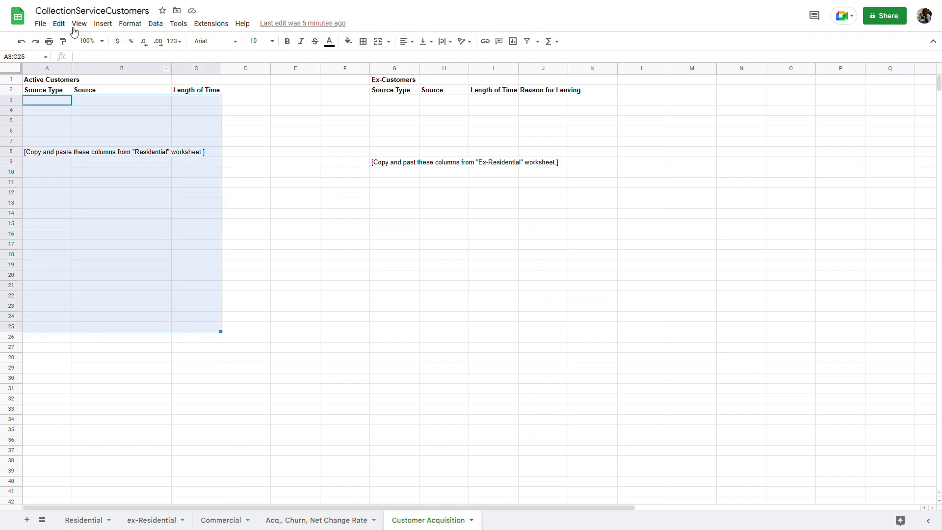
pyautogui.click(59, 23)
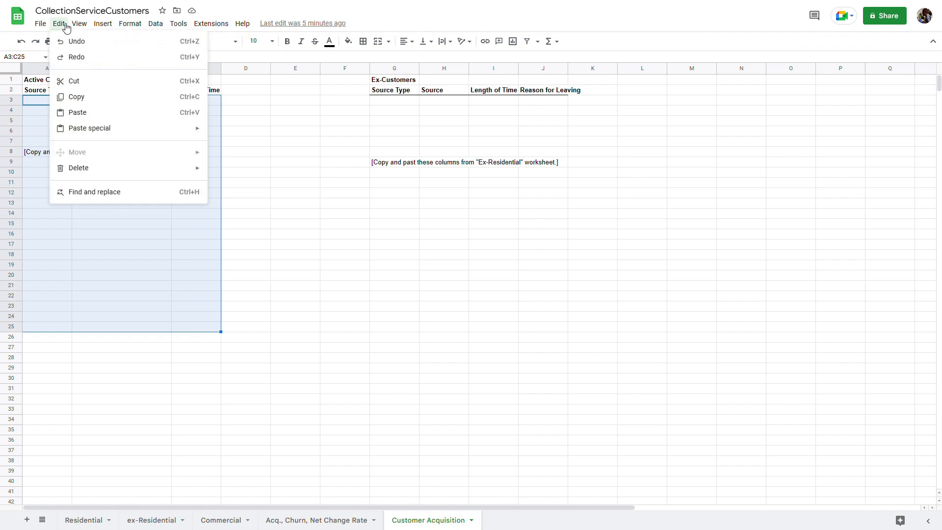
pyautogui.click(77, 113)
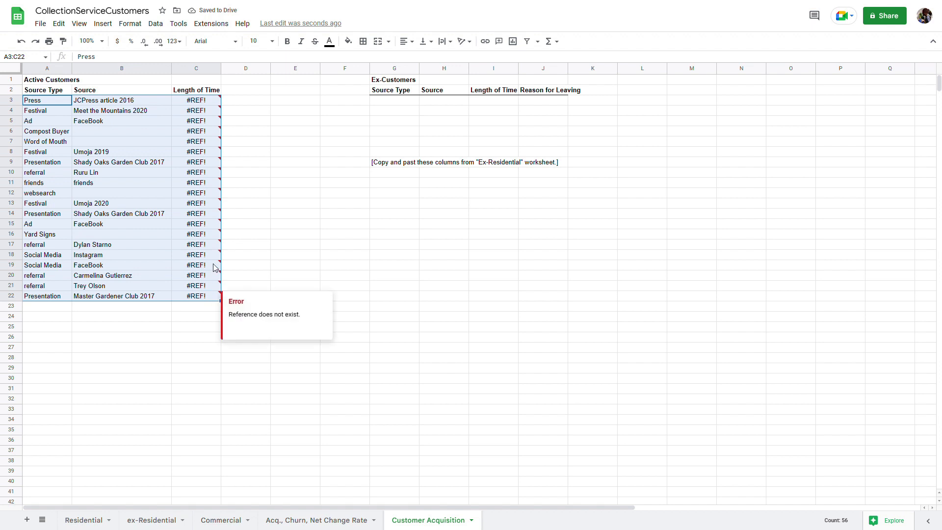
# Re-paste the Active Customers block as values only to clear the #REF! errors
pyautogui.rightClick(212, 103)
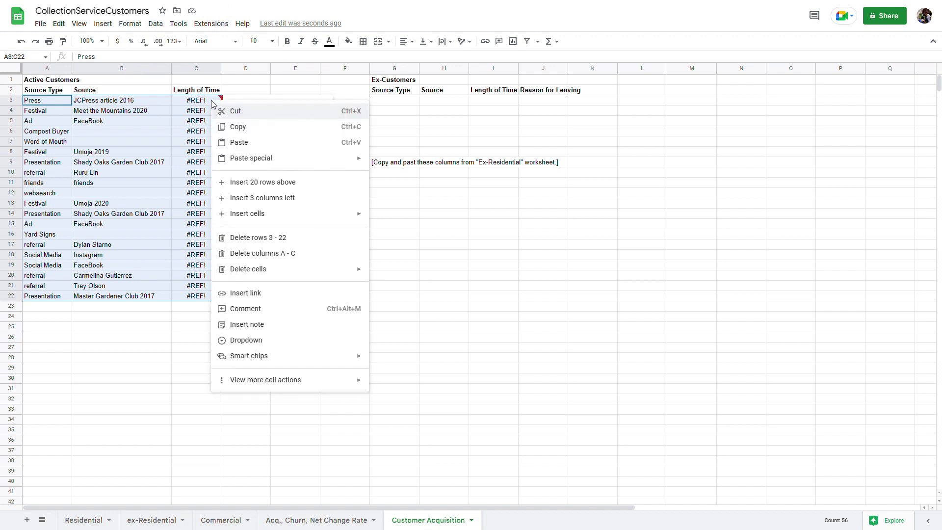
pyautogui.moveTo(259, 163)
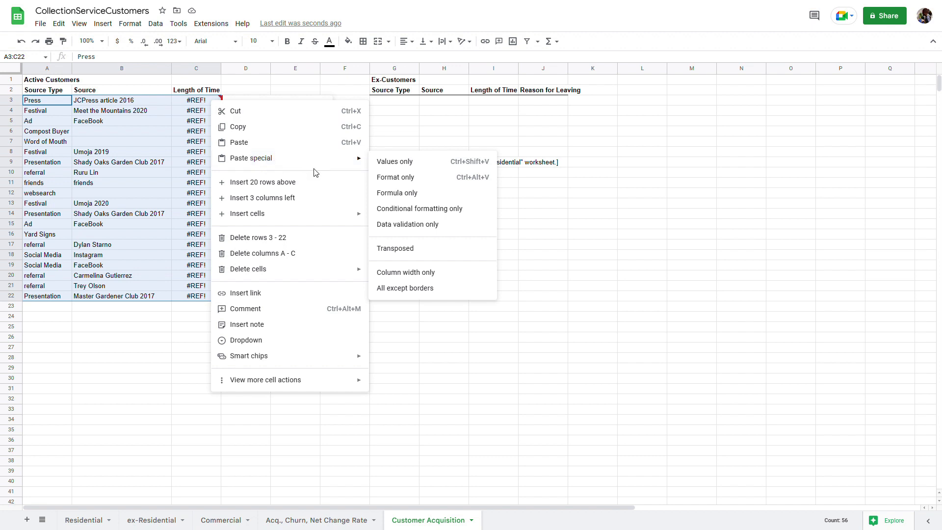
pyautogui.click(386, 163)
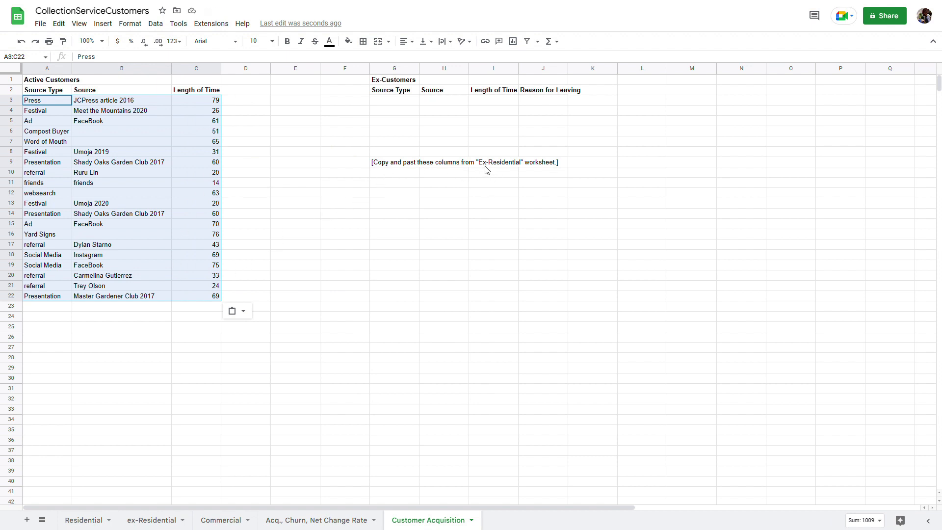
# Review the Ex-Customers headings, then go to the ex-Residential sheet
pyautogui.click(403, 93)
pyautogui.click(456, 93)
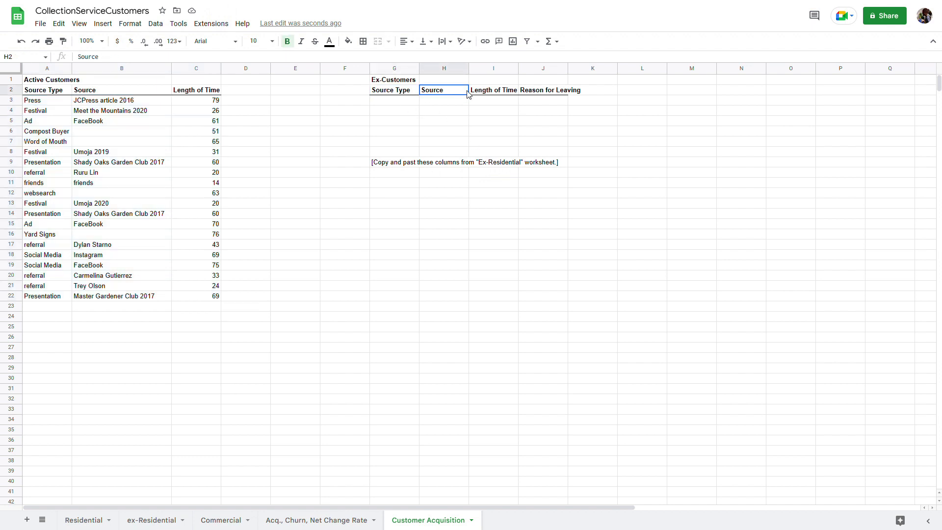
pyautogui.click(506, 93)
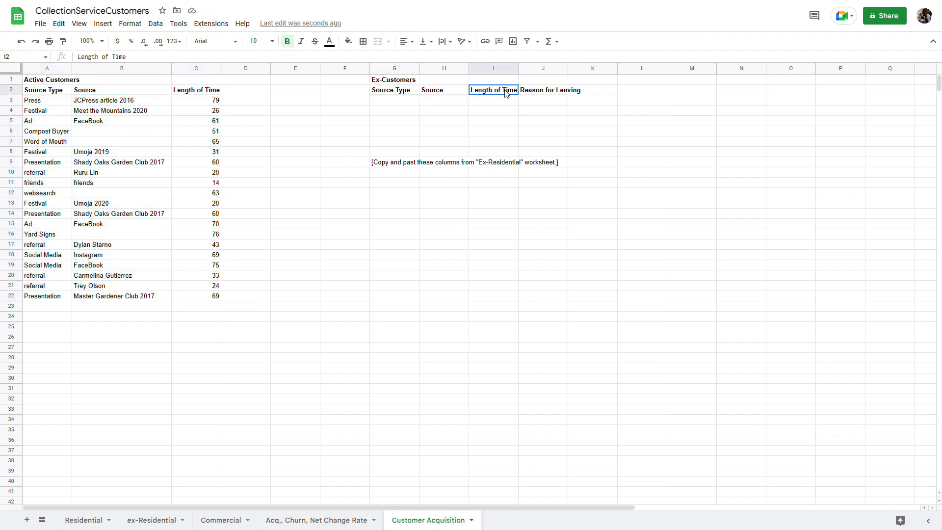
pyautogui.click(543, 96)
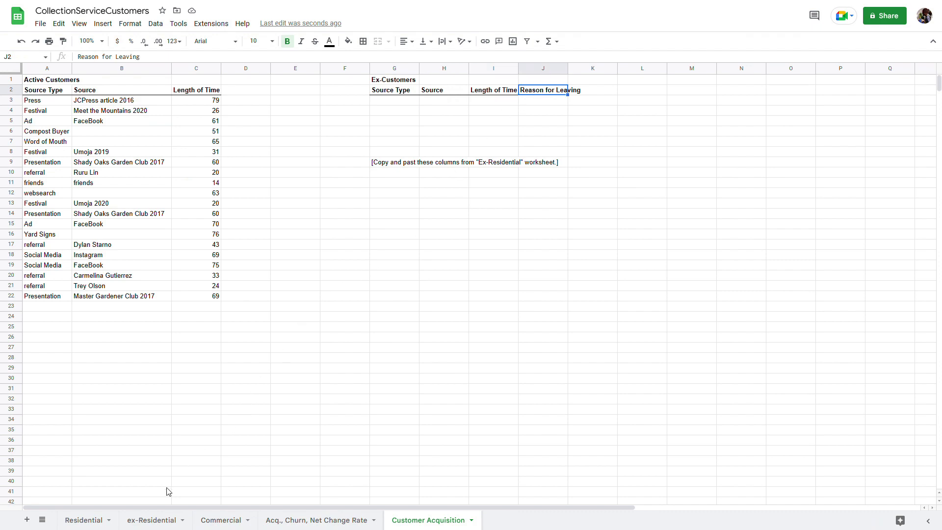
pyautogui.click(163, 523)
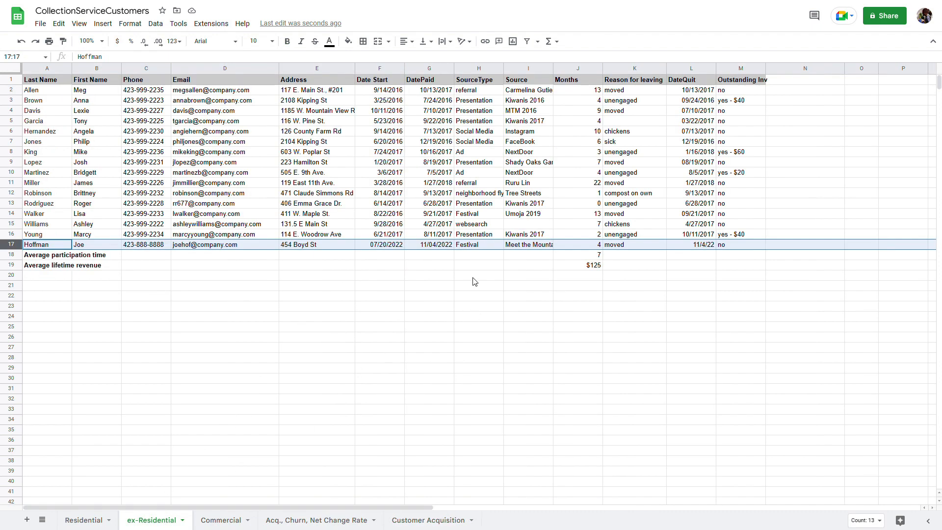
# Copy the ex-Residential SourceType through Reason for leaving data
pyautogui.click(501, 92)
pyautogui.moveTo(501, 92); pyautogui.dragTo(639, 247)
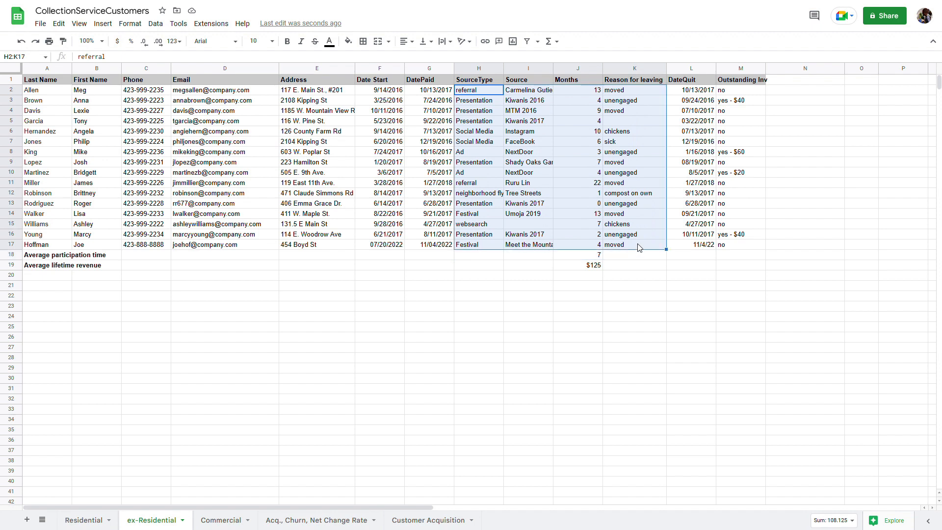
pyautogui.click(58, 23)
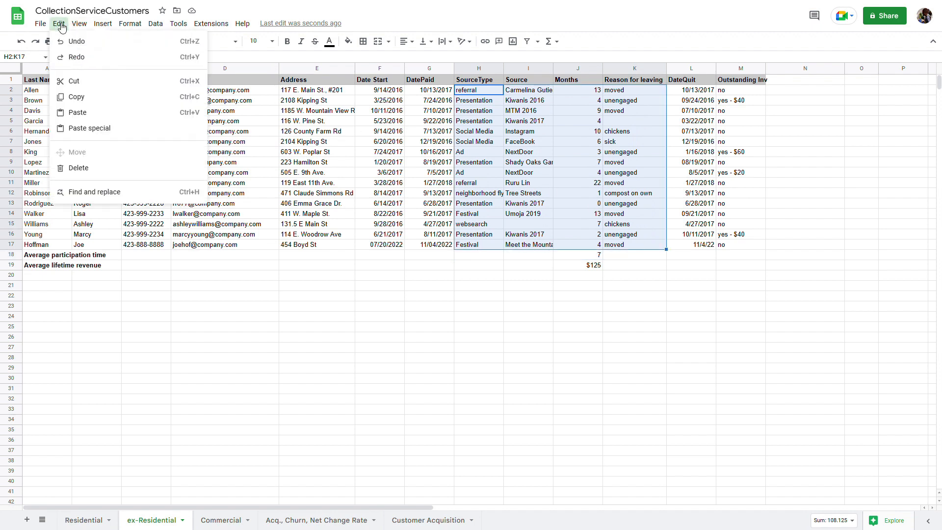
pyautogui.click(69, 99)
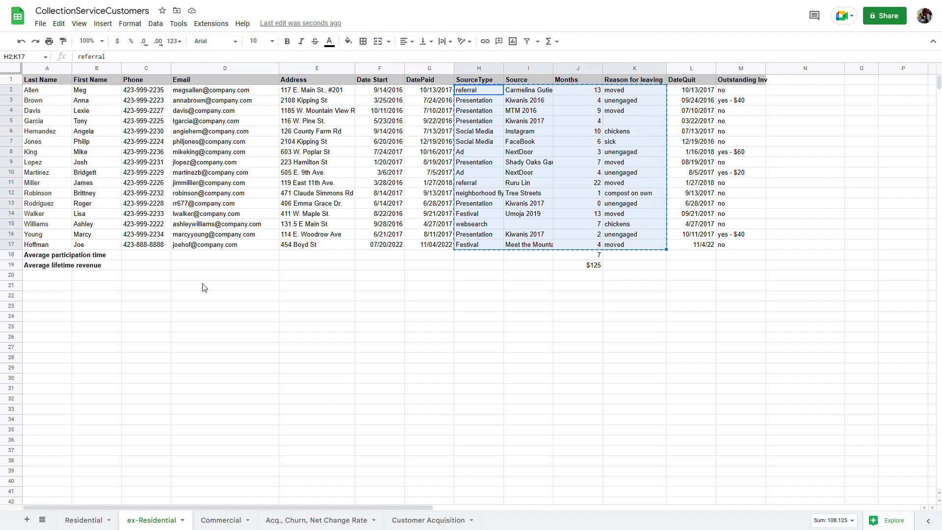
# Paste it into G3:J21 on Customer Acquisition, then re-paste as values only so Length of Time shows numbers
pyautogui.click(415, 521)
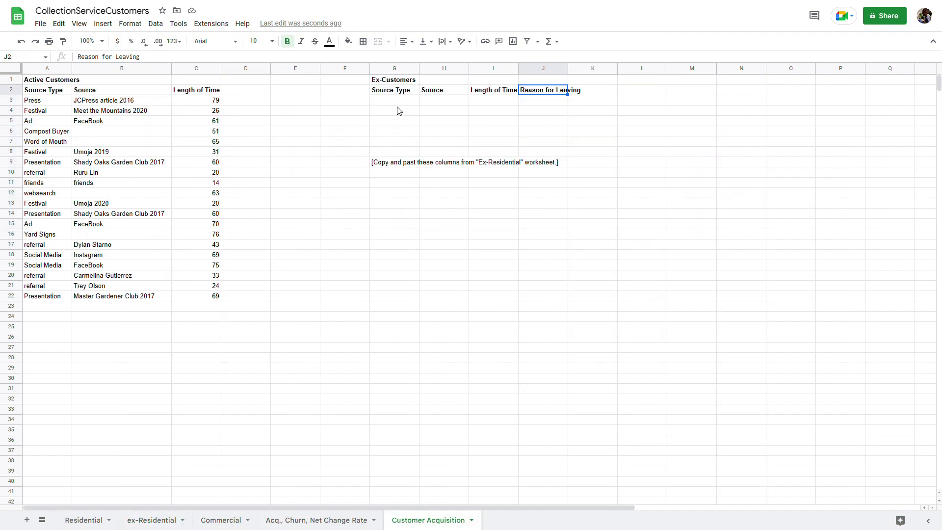
pyautogui.moveTo(402, 103); pyautogui.dragTo(547, 293)
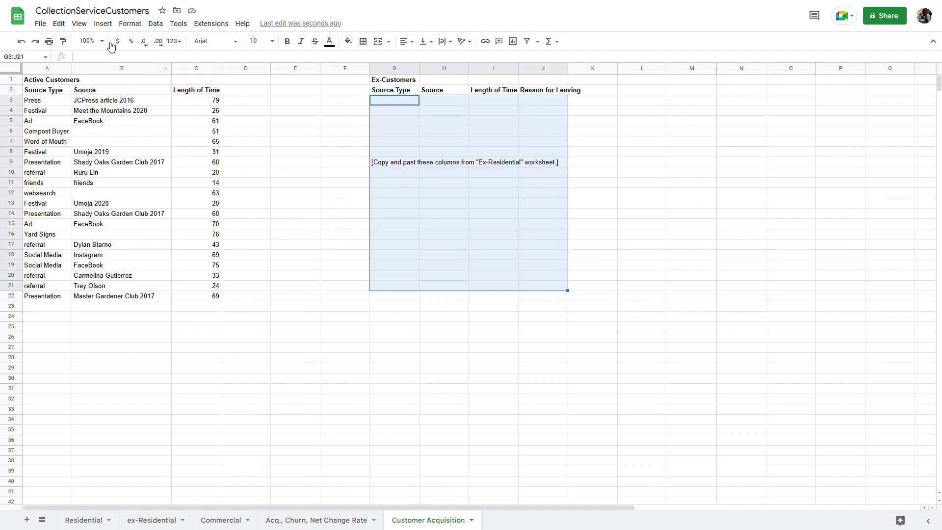
pyautogui.click(68, 25)
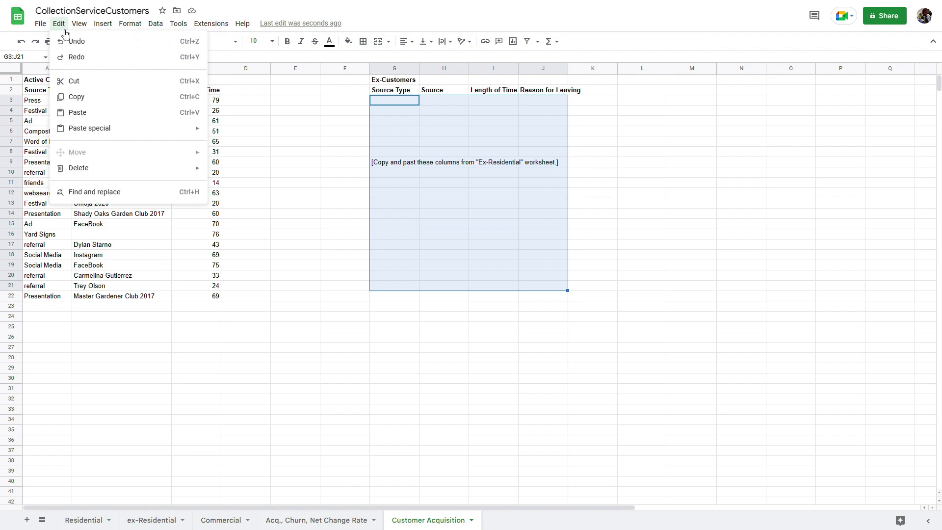
pyautogui.click(91, 115)
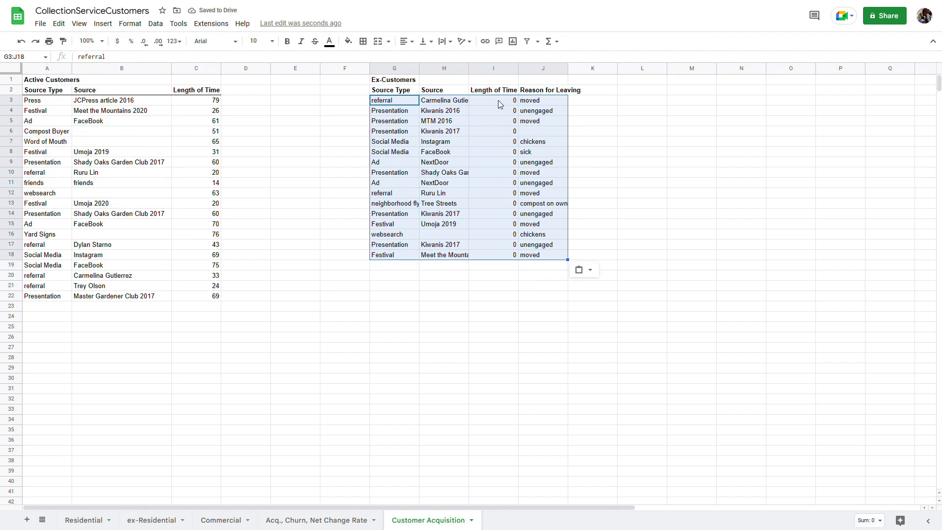
pyautogui.rightClick(499, 100)
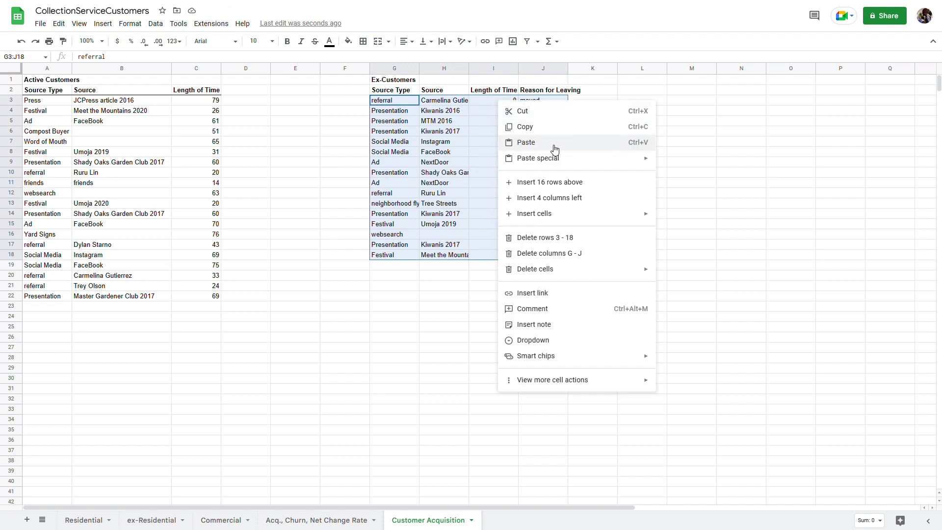
pyautogui.moveTo(602, 160)
pyautogui.click(679, 162)
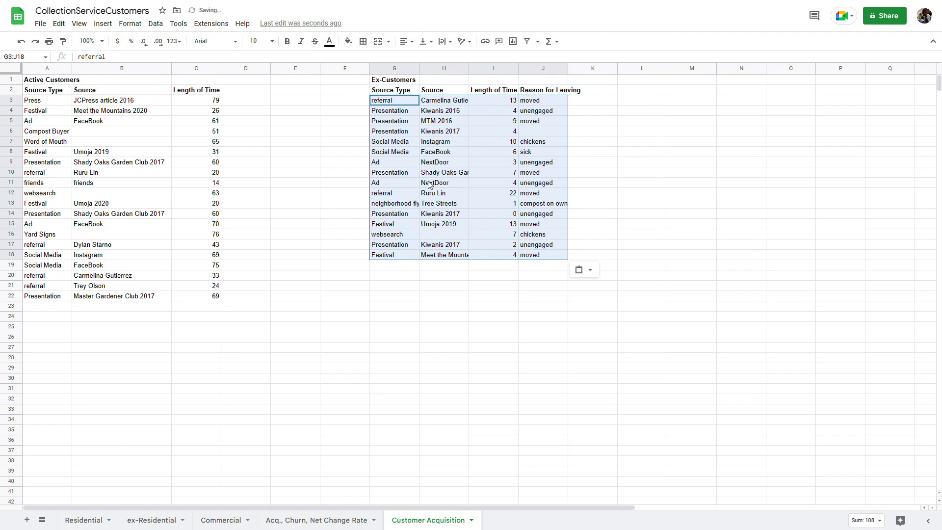
pyautogui.click(63, 104)
# Sort Active Customers A3:C22 A to Z by column A
pyautogui.moveTo(63, 103); pyautogui.dragTo(196, 302)
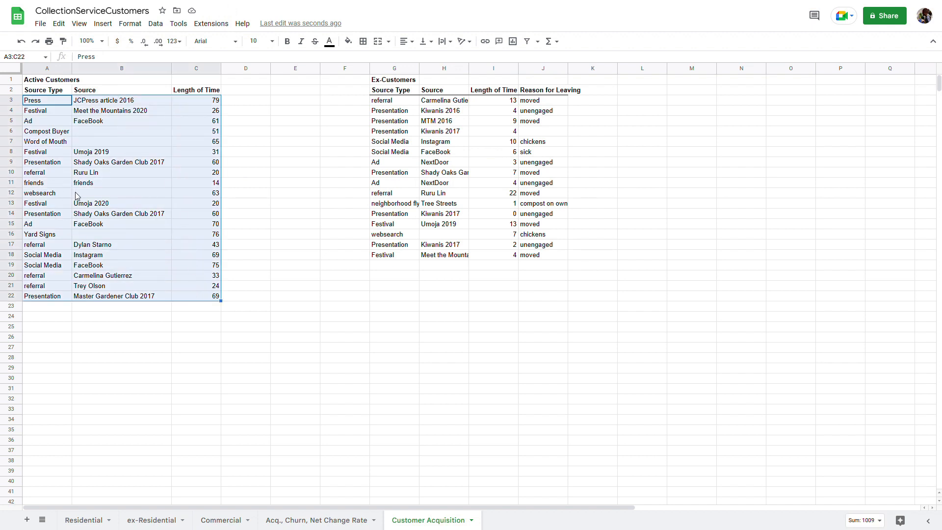
pyautogui.click(156, 24)
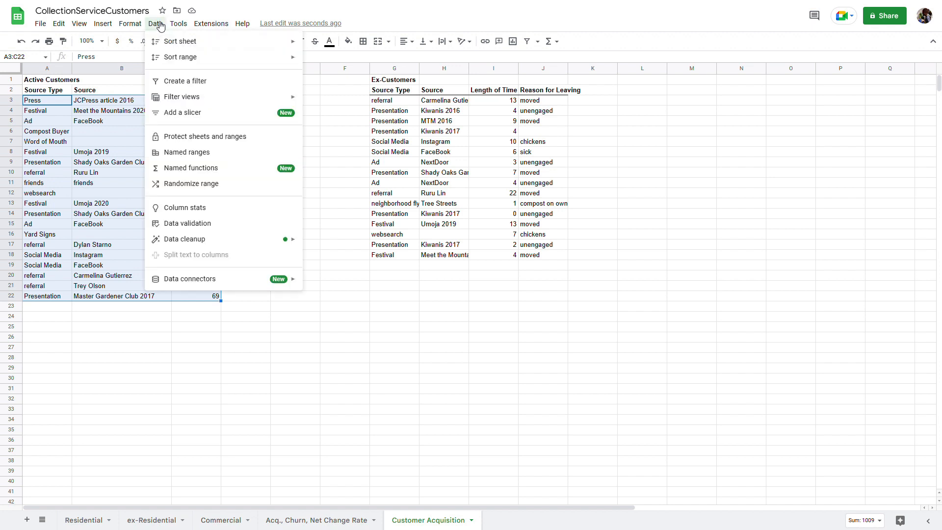
pyautogui.moveTo(178, 44)
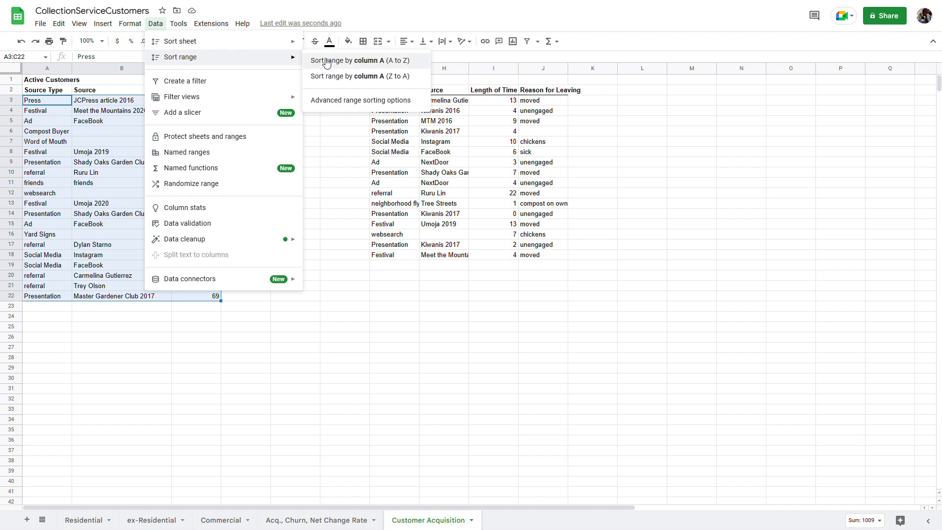
pyautogui.click(328, 61)
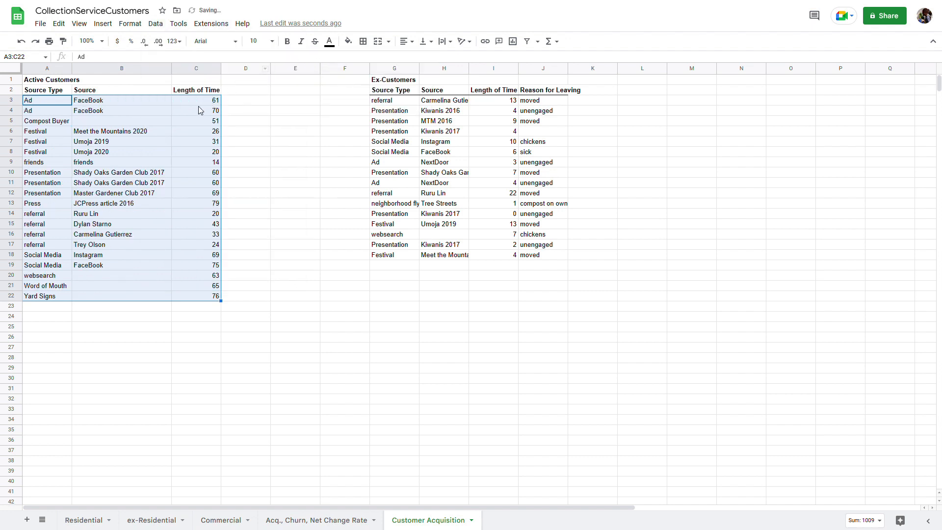
# Sort Ex-Customers G3:J18 A to Z by column G
pyautogui.moveTo(387, 104); pyautogui.dragTo(531, 259)
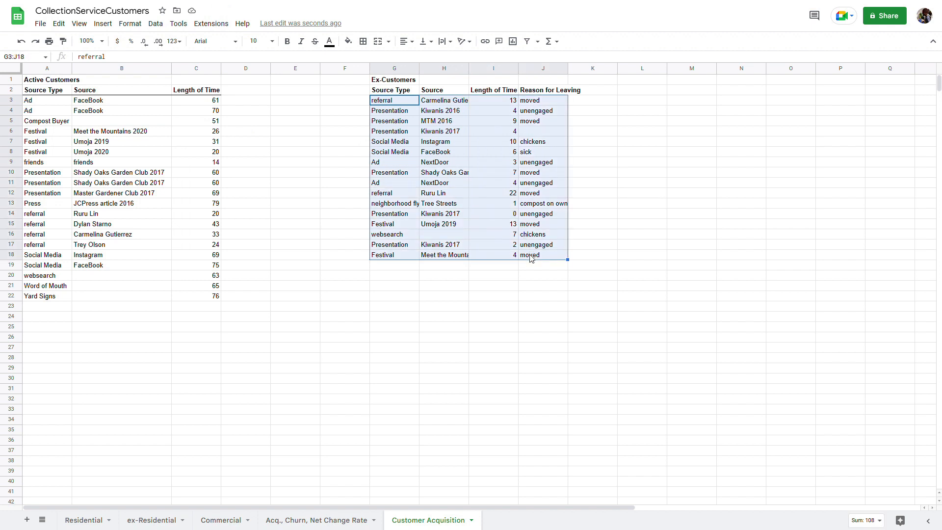
pyautogui.click(156, 23)
pyautogui.moveTo(184, 65)
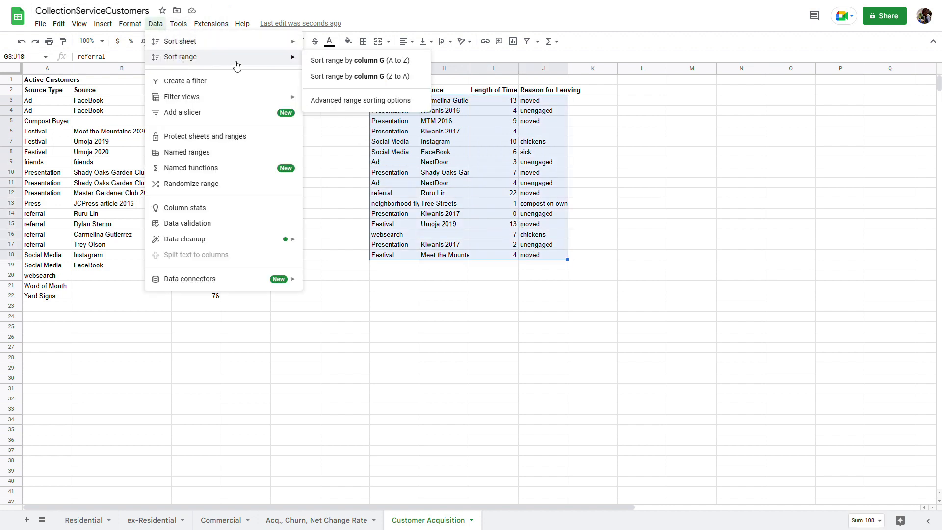
pyautogui.click(328, 61)
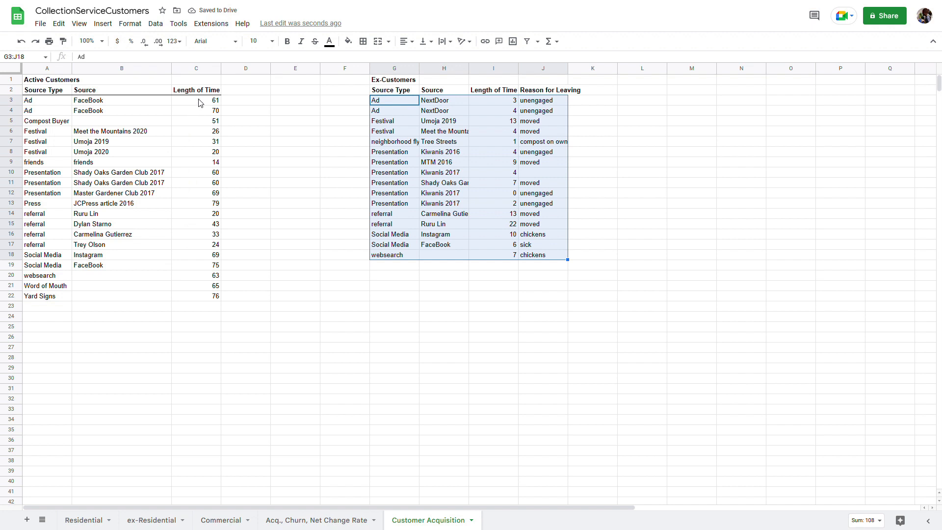
pyautogui.moveTo(199, 102); pyautogui.dragTo(202, 300)
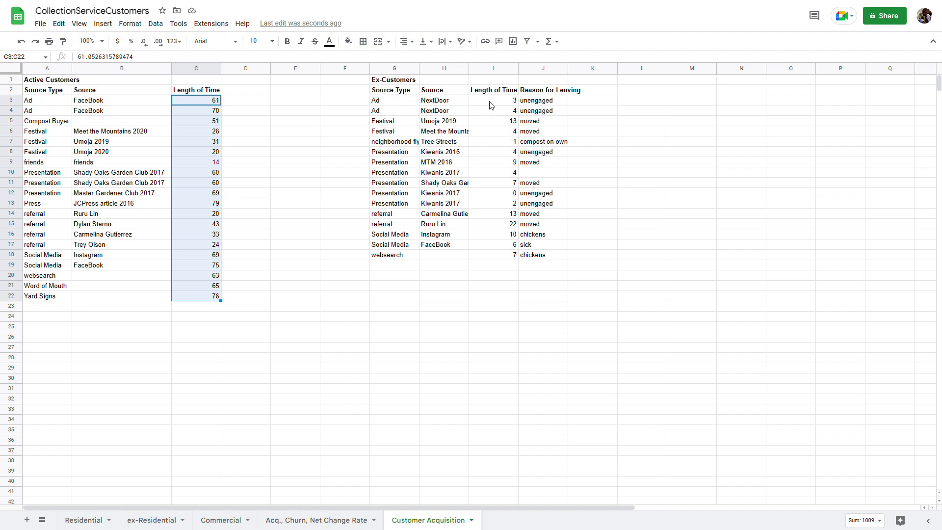
pyautogui.moveTo(492, 104); pyautogui.dragTo(489, 260)
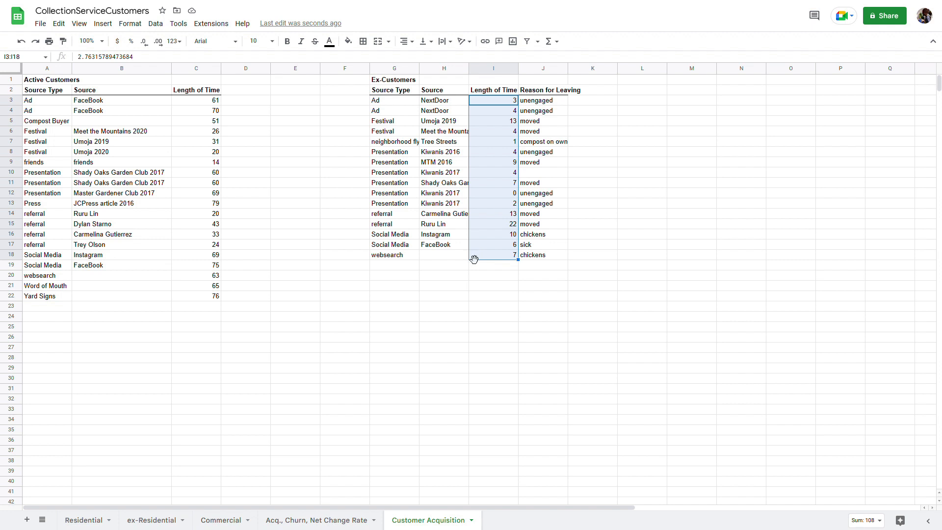
pyautogui.click(510, 228)
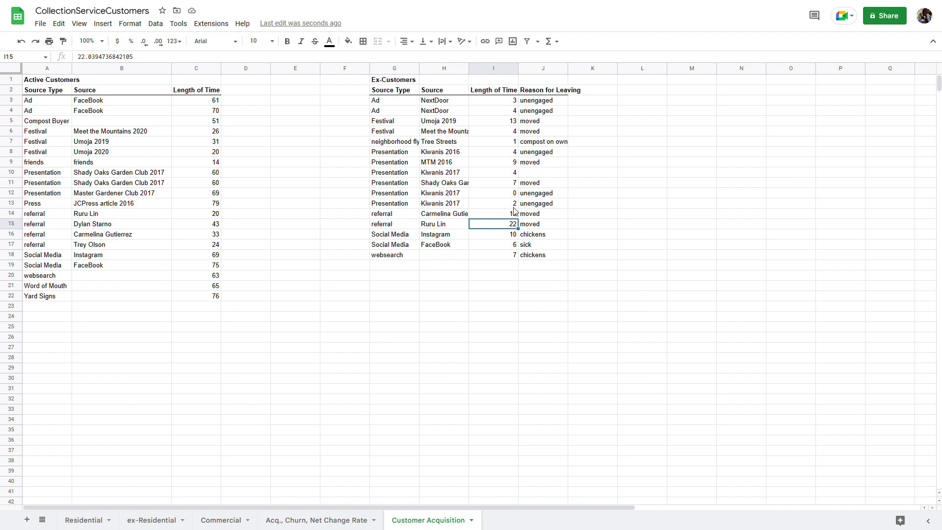
pyautogui.click(534, 228)
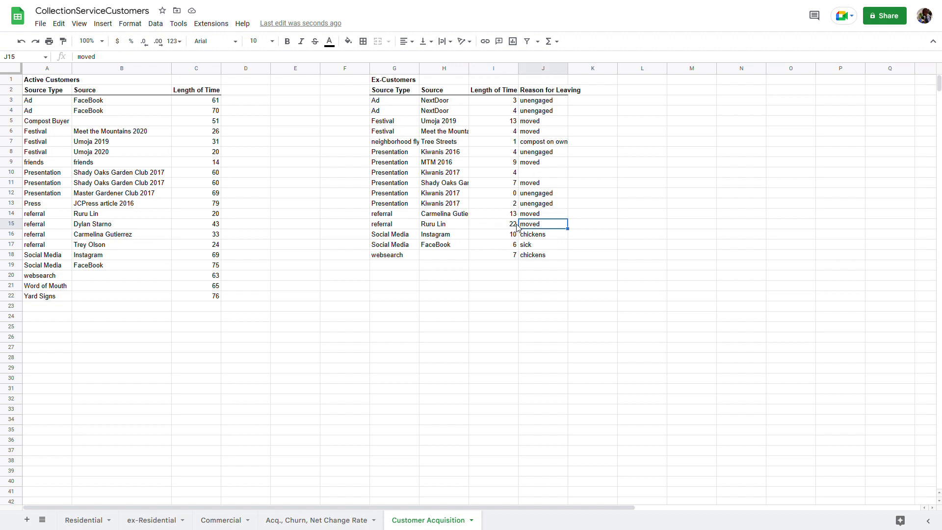
pyautogui.click(514, 215)
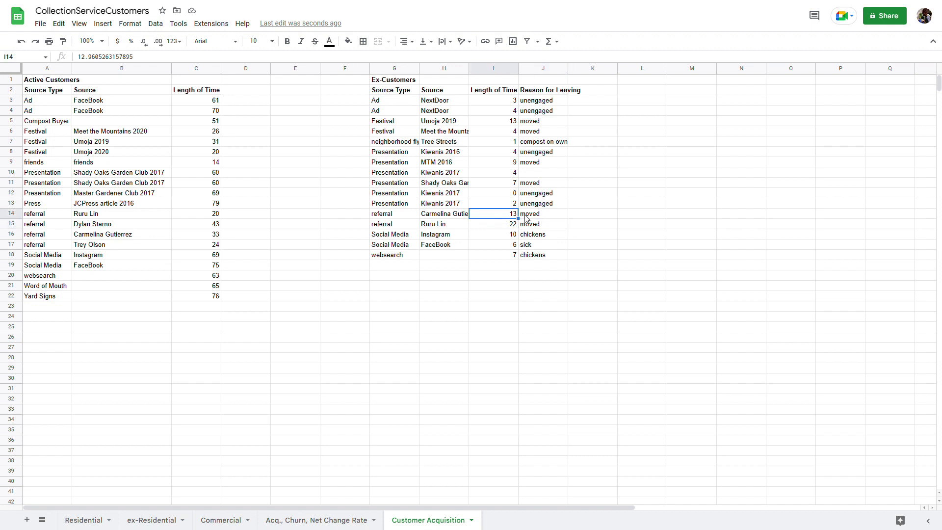
pyautogui.click(533, 218)
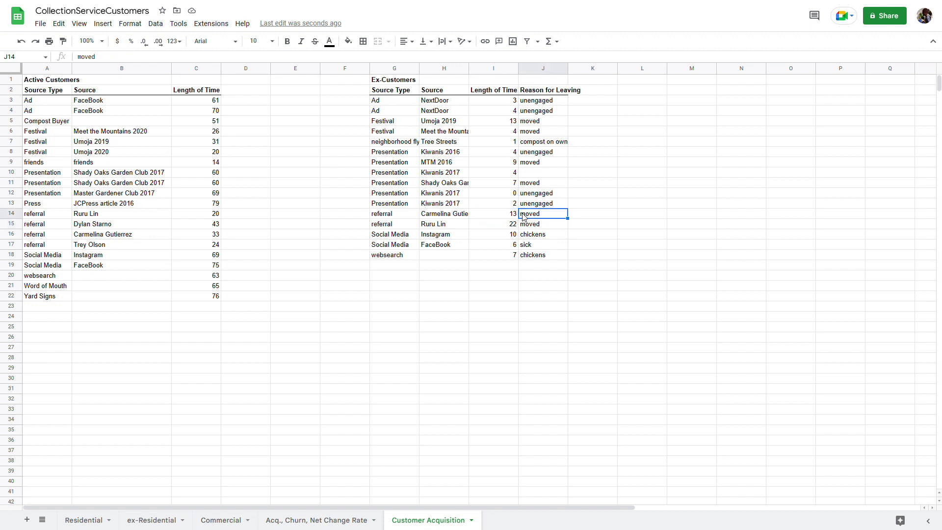
pyautogui.click(542, 195)
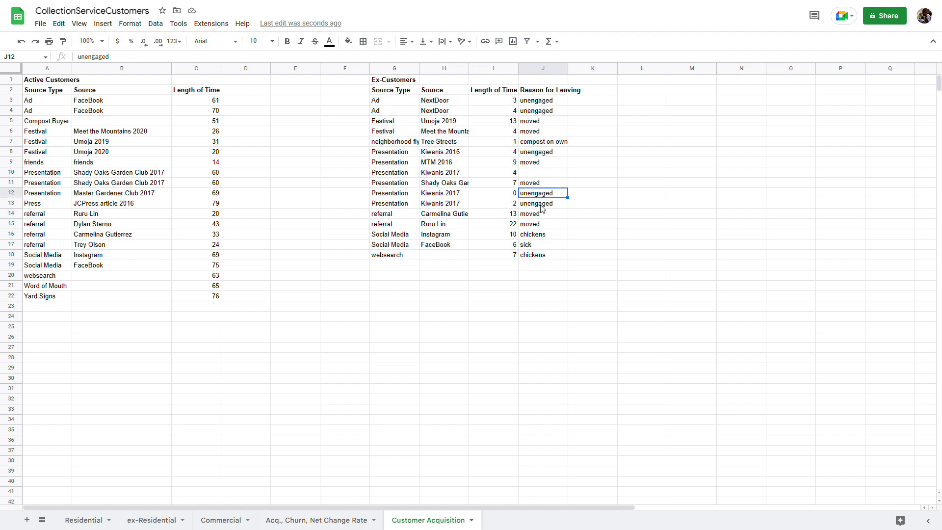
pyautogui.click(533, 206)
pyautogui.click(515, 206)
pyautogui.click(507, 195)
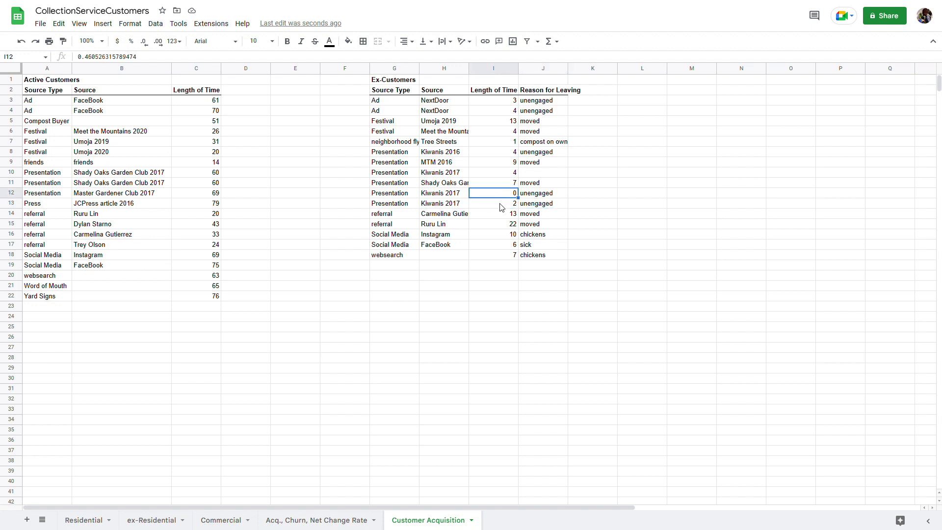
pyautogui.click(532, 153)
pyautogui.click(511, 153)
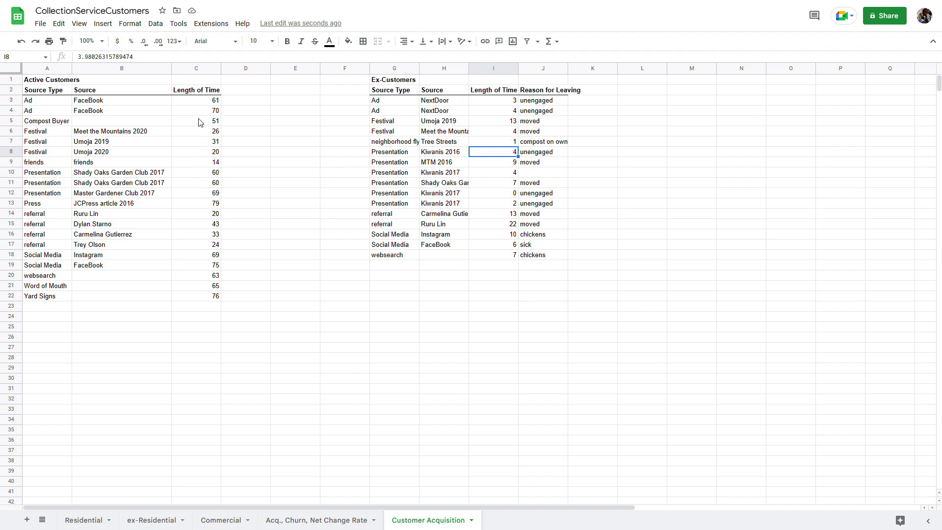
pyautogui.moveTo(198, 101); pyautogui.dragTo(194, 297)
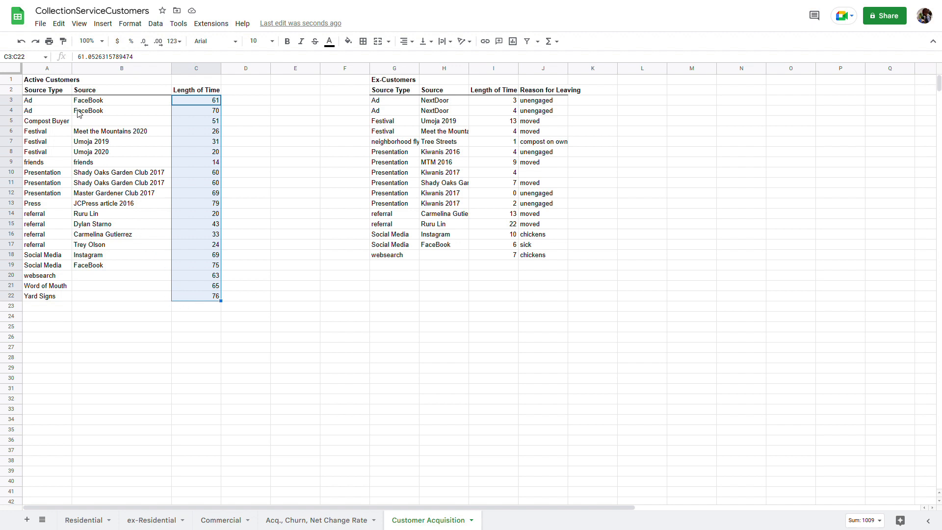
pyautogui.click(59, 103)
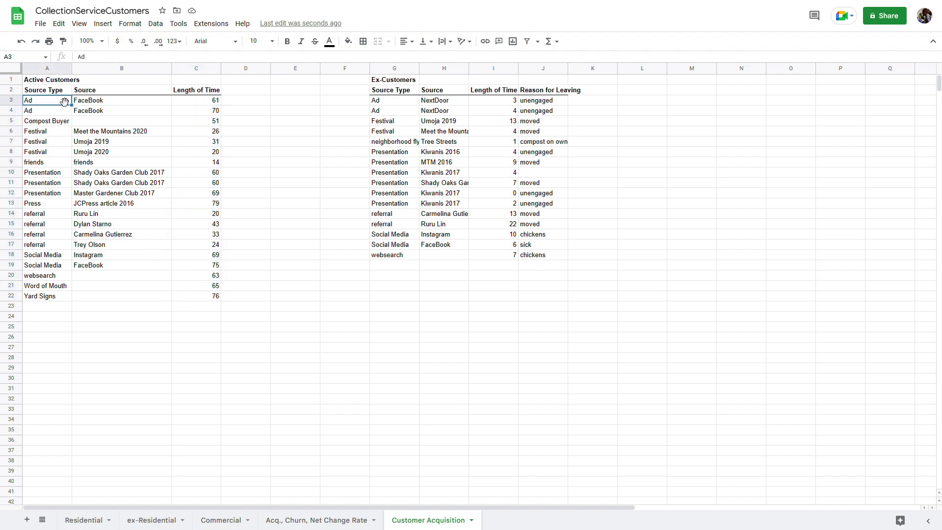
pyautogui.click(87, 94)
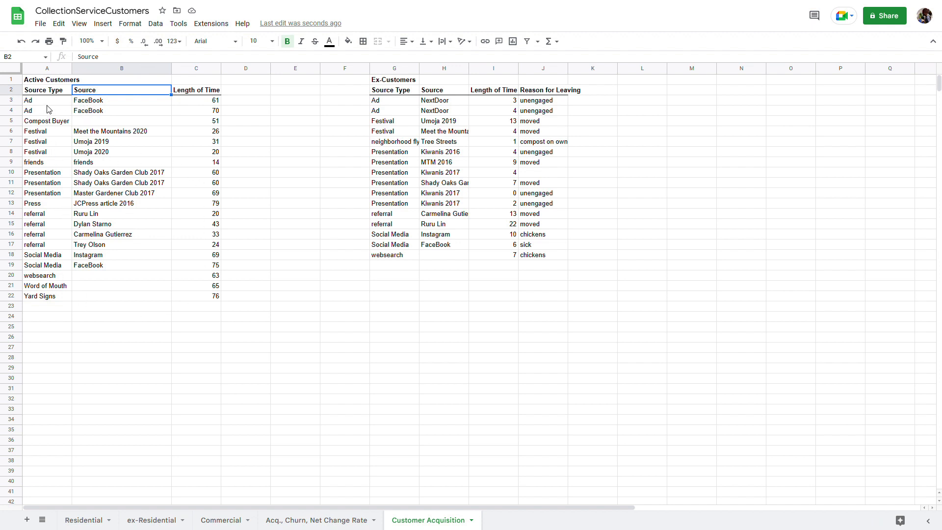
pyautogui.moveTo(47, 100); pyautogui.dragTo(45, 111)
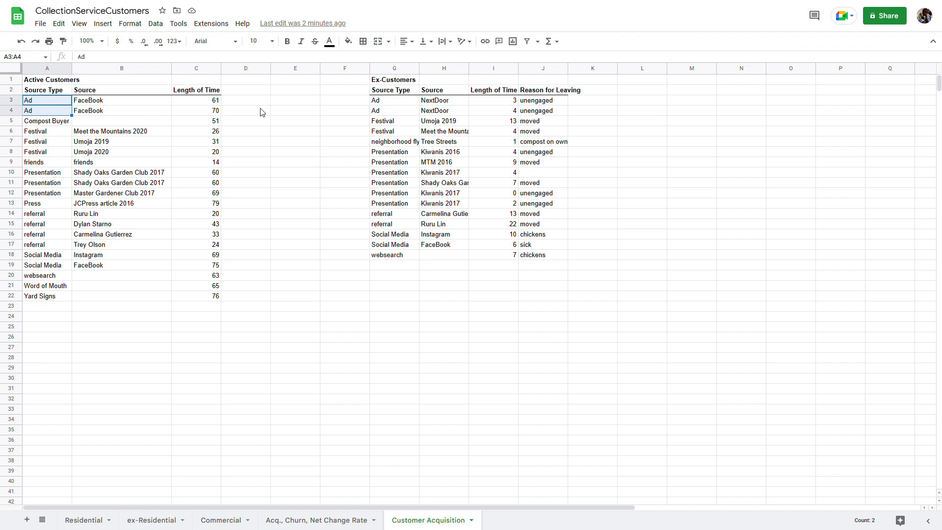
pyautogui.moveTo(386, 104); pyautogui.dragTo(386, 113)
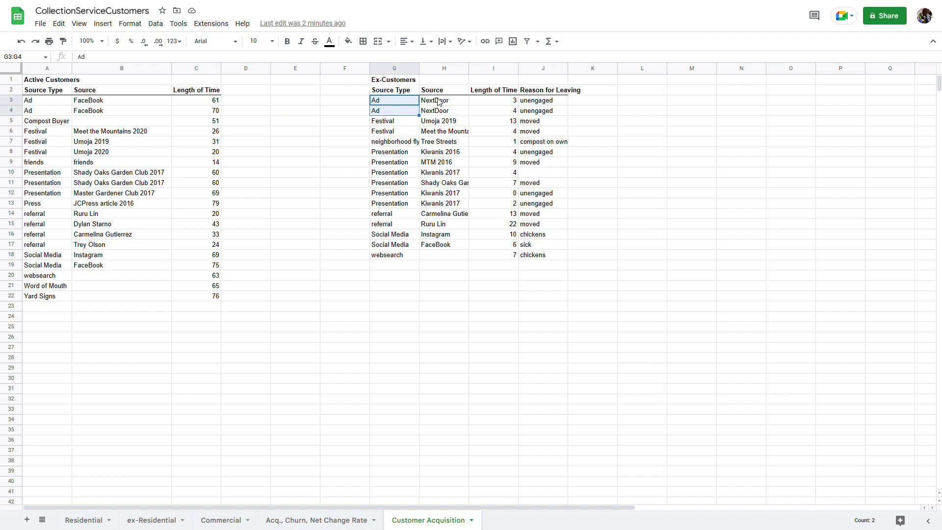
pyautogui.moveTo(438, 101); pyautogui.dragTo(441, 113)
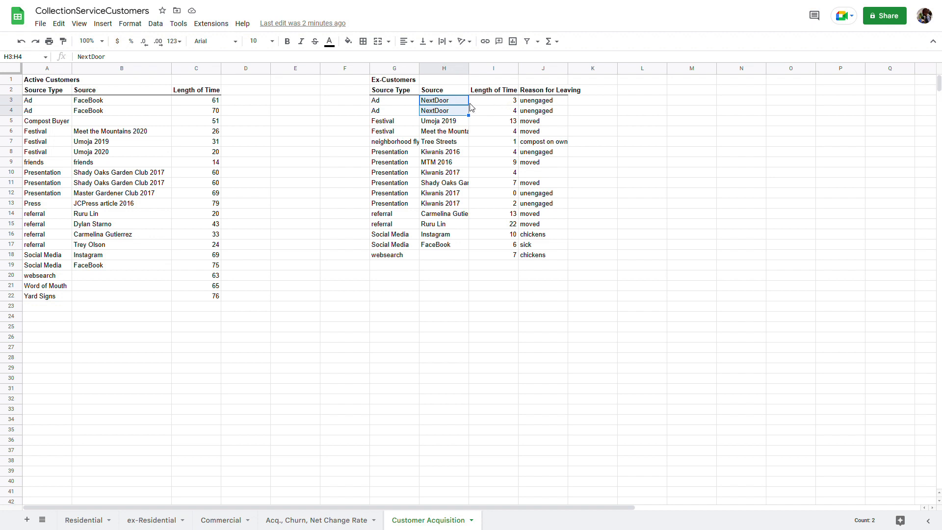
pyautogui.click(485, 102)
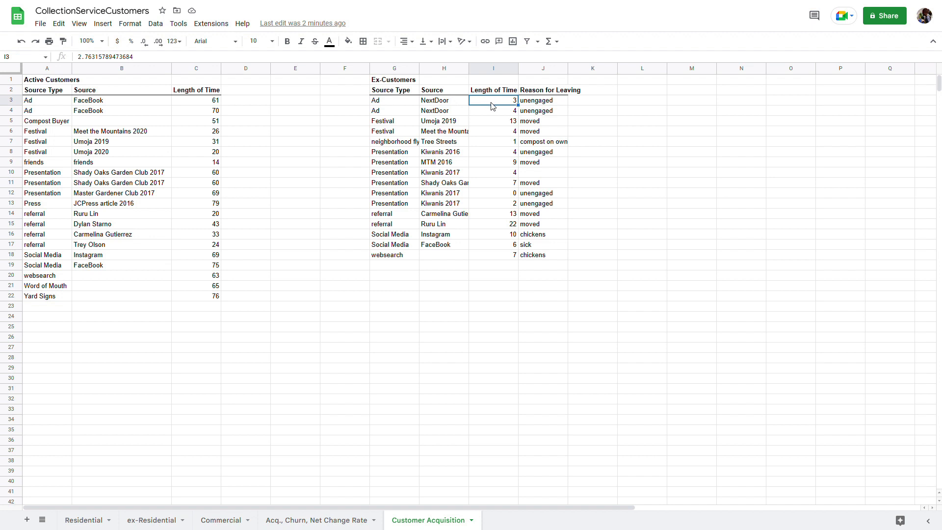
pyautogui.click(545, 108)
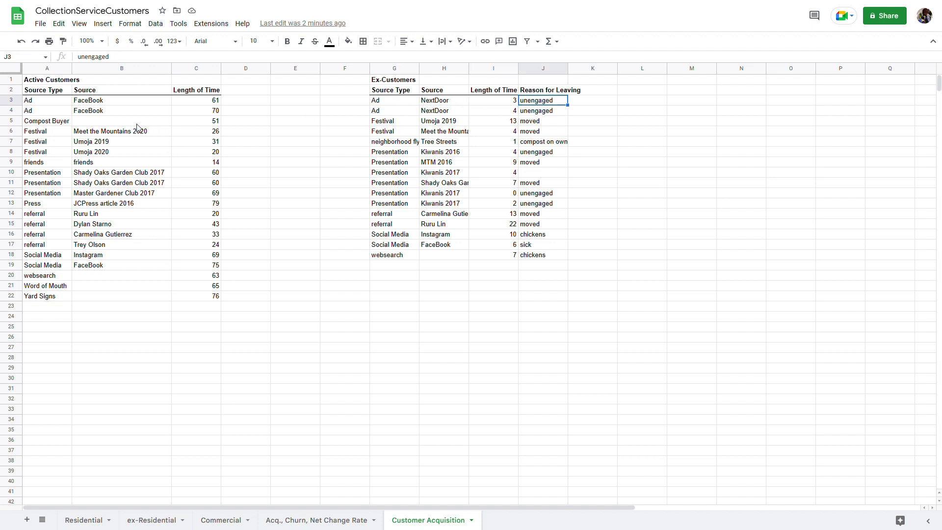
pyautogui.moveTo(64, 102); pyautogui.dragTo(84, 113)
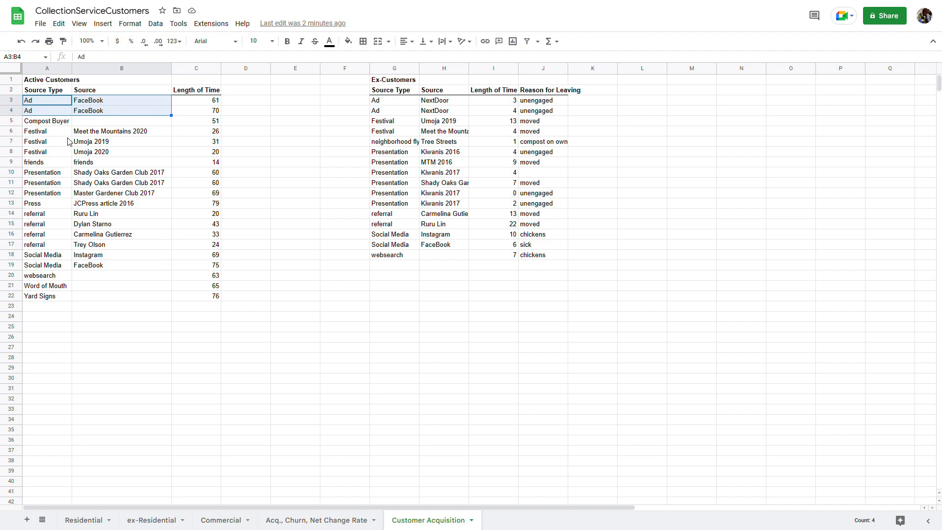
pyautogui.moveTo(61, 134); pyautogui.dragTo(75, 156)
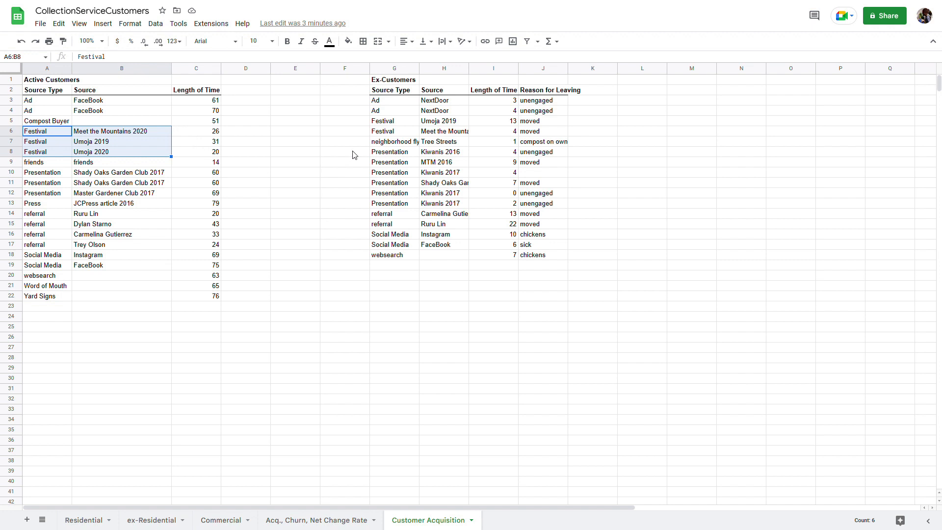
pyautogui.moveTo(395, 122); pyautogui.dragTo(395, 133)
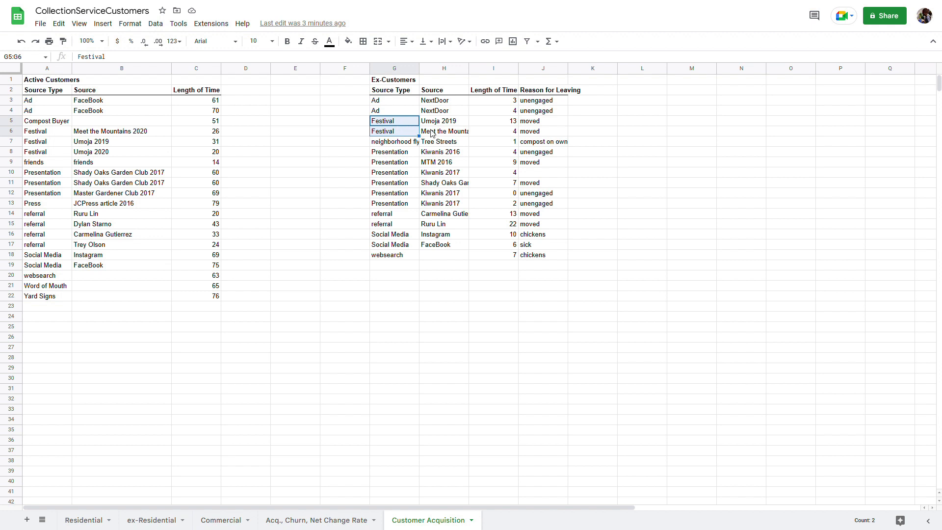
pyautogui.moveTo(522, 124); pyautogui.dragTo(519, 132)
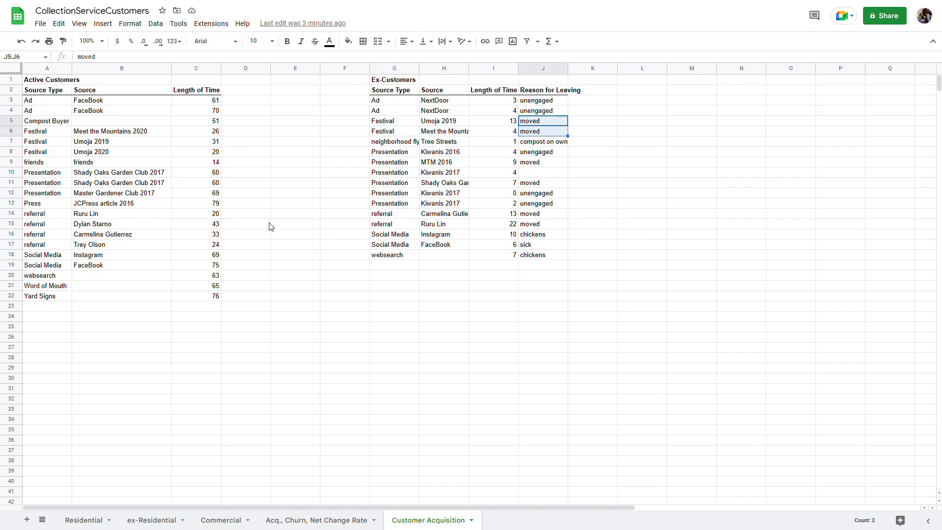
pyautogui.moveTo(69, 173); pyautogui.dragTo(70, 193)
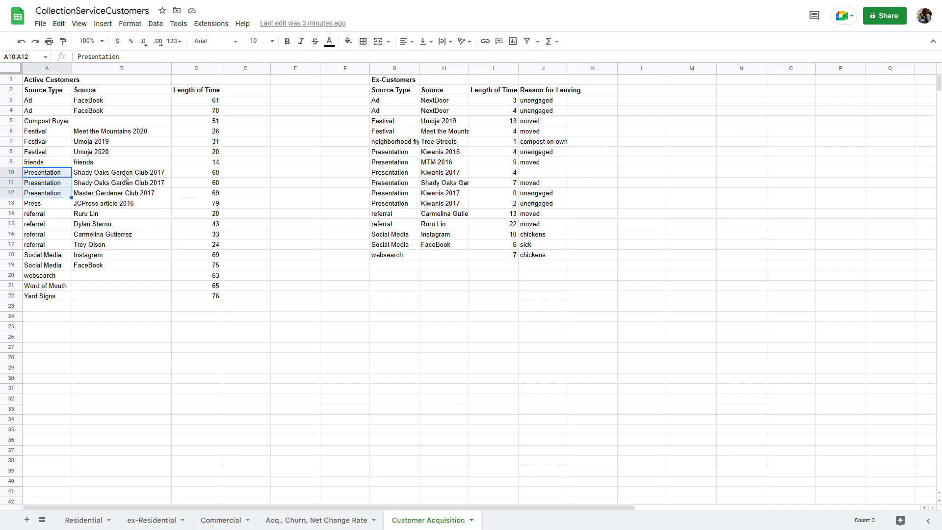
# Change the MTM 2016 ex-customer's source type in G9 to Festival
pyautogui.click(401, 164)
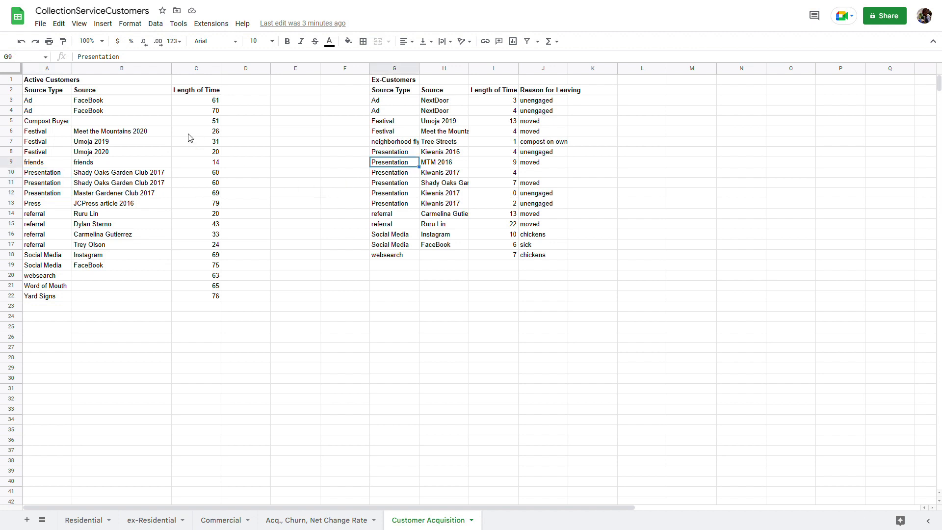
pyautogui.write('Festival')
pyautogui.press('Return')
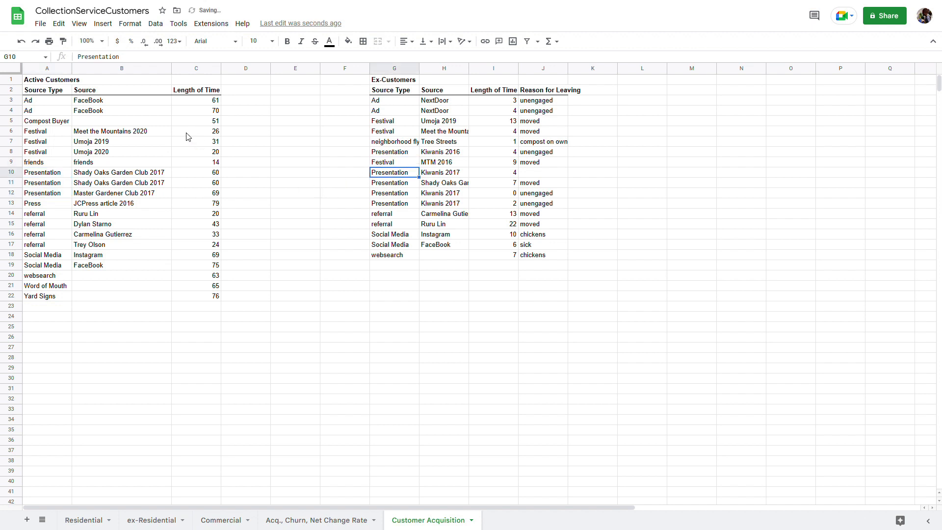
# Check the source type and source of the Kiwanis 2016 and Kiwanis 2017 ex-customer rows
pyautogui.click(396, 154)
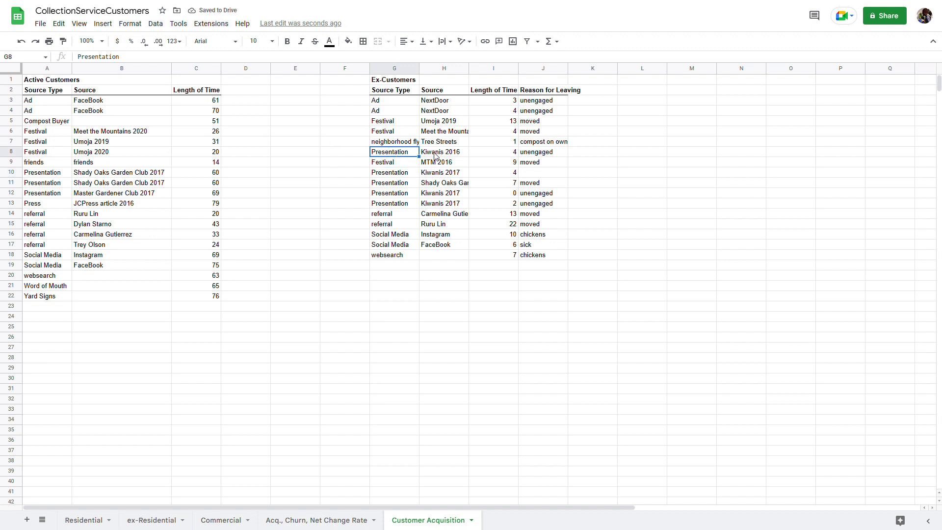
pyautogui.click(436, 155)
pyautogui.click(403, 174)
pyautogui.click(435, 174)
pyautogui.click(404, 194)
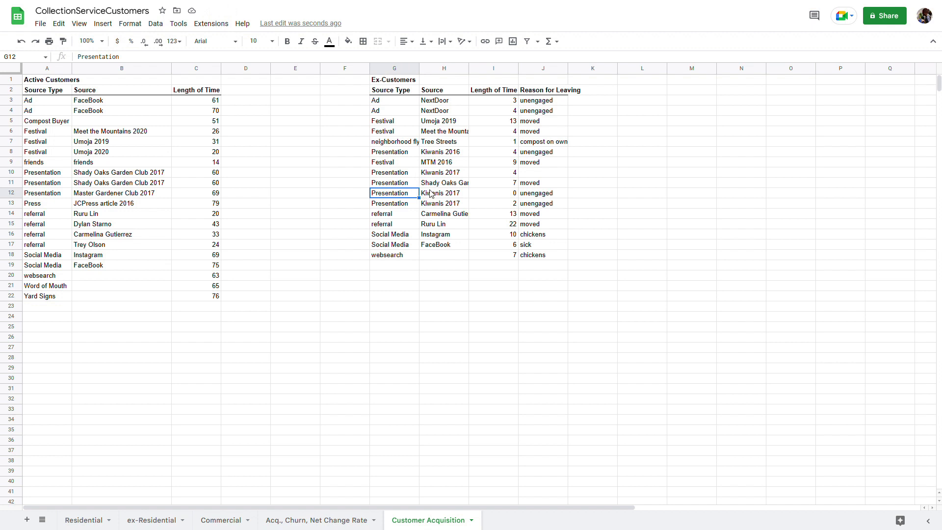
pyautogui.click(428, 195)
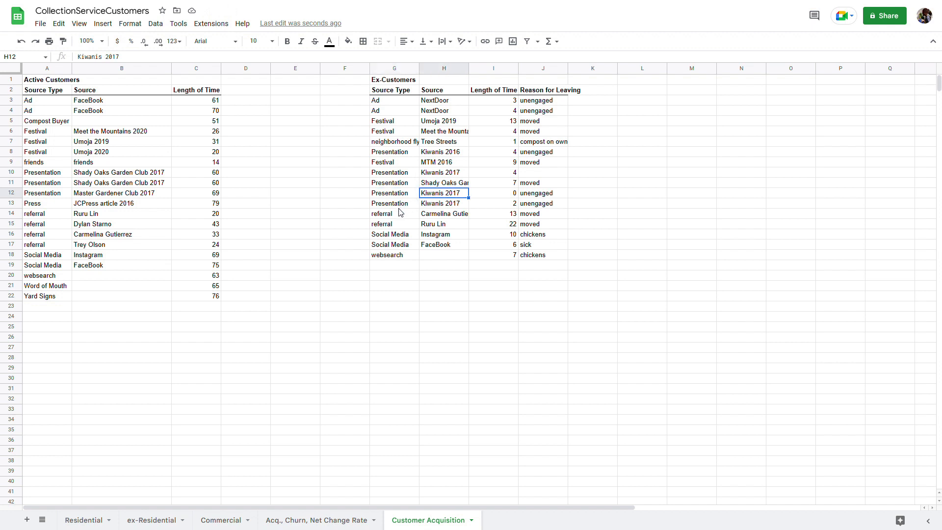
pyautogui.click(405, 205)
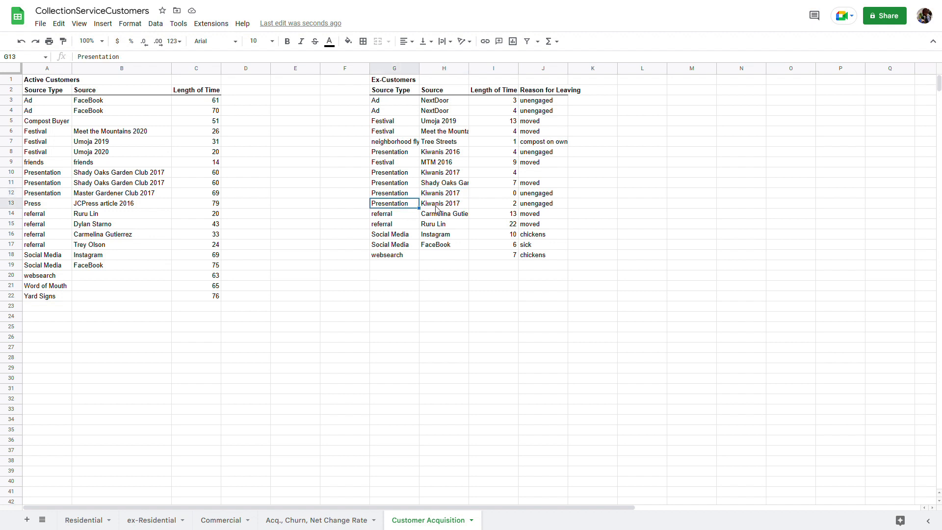
pyautogui.click(437, 207)
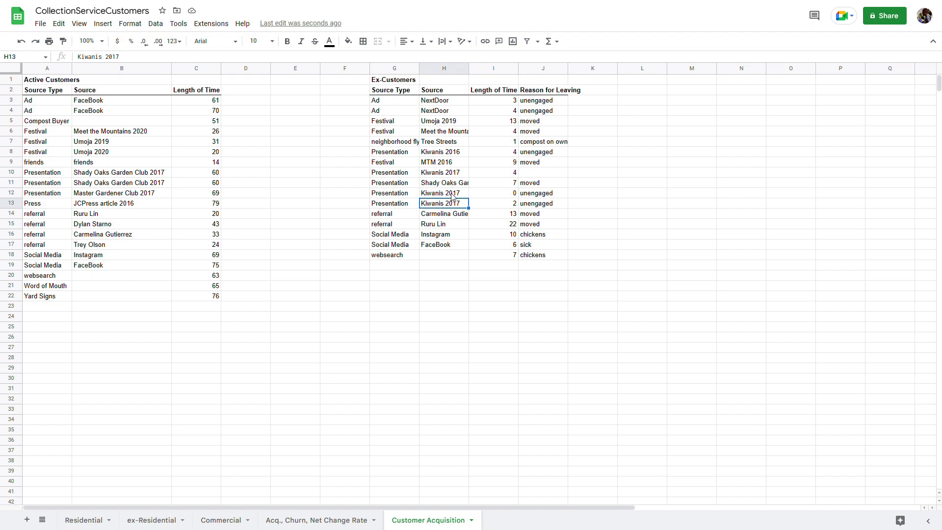
# Check the length of time and leaving reasons for the Kiwanis 2016 and 2017 ex-customers
pyautogui.click(465, 155)
pyautogui.click(502, 156)
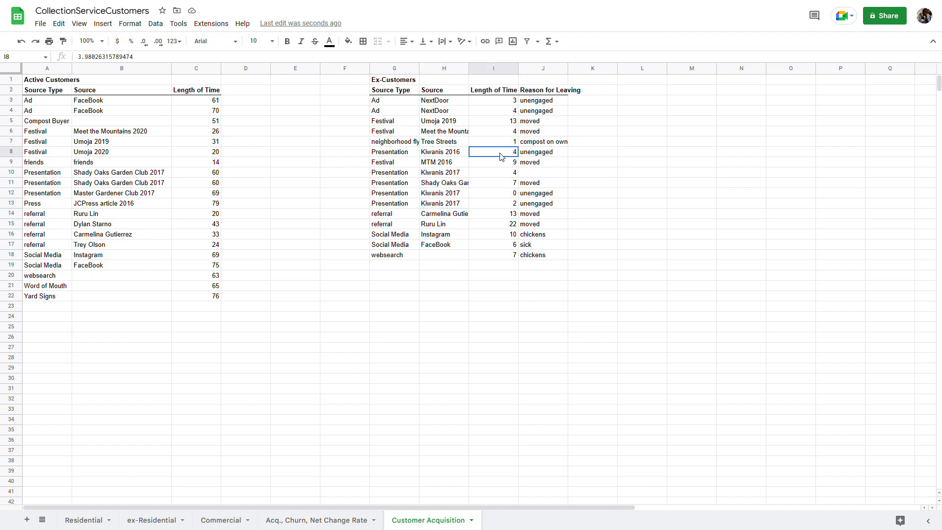
pyautogui.click(534, 155)
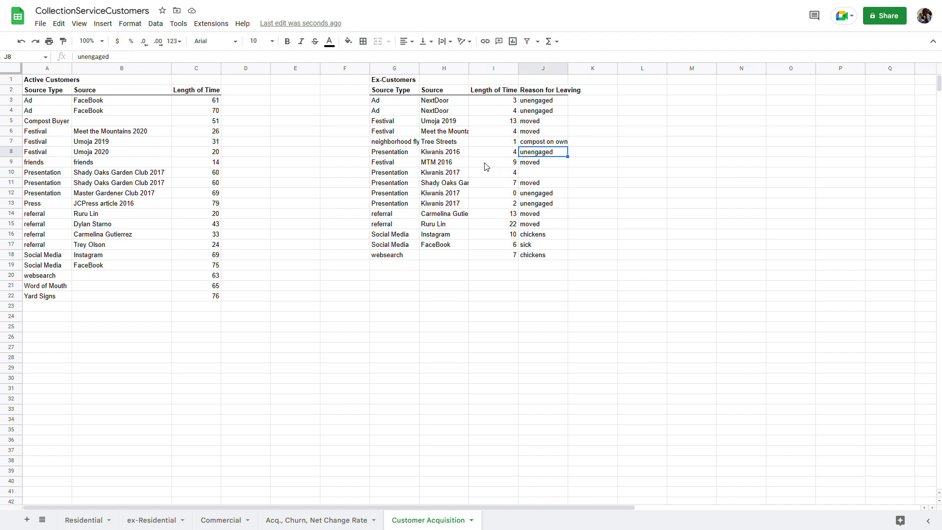
pyautogui.click(536, 175)
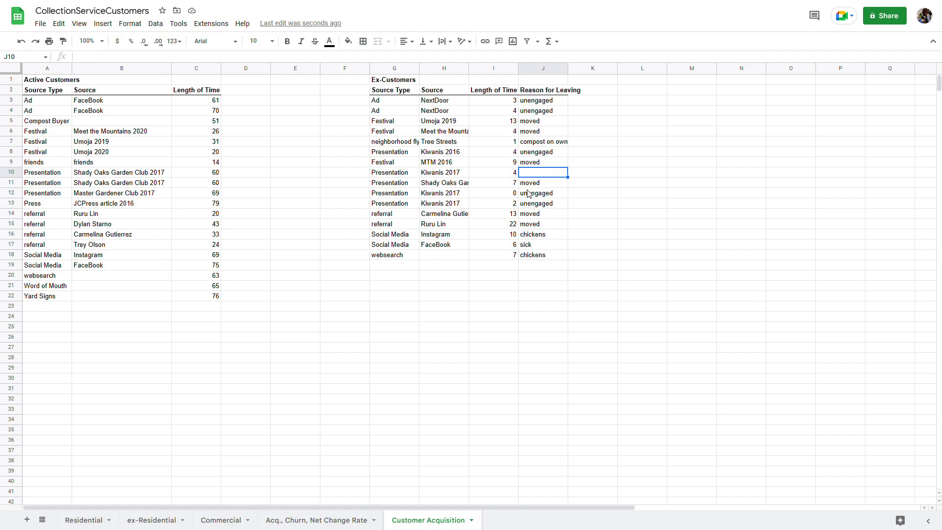
pyautogui.click(529, 194)
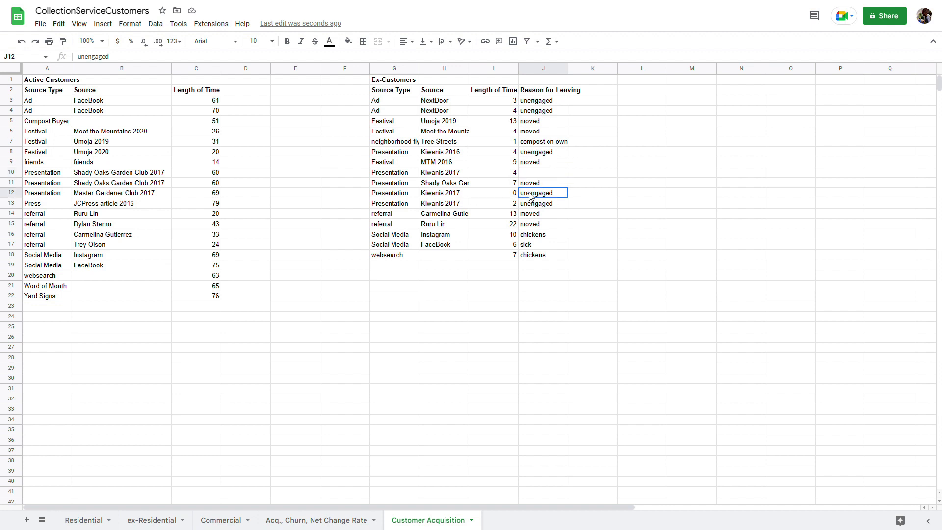
pyautogui.click(466, 207)
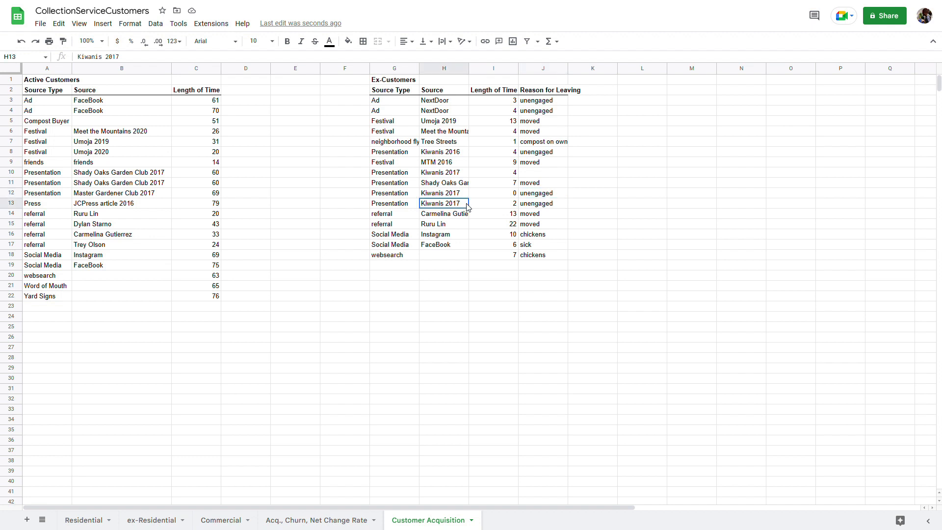
pyautogui.click(528, 207)
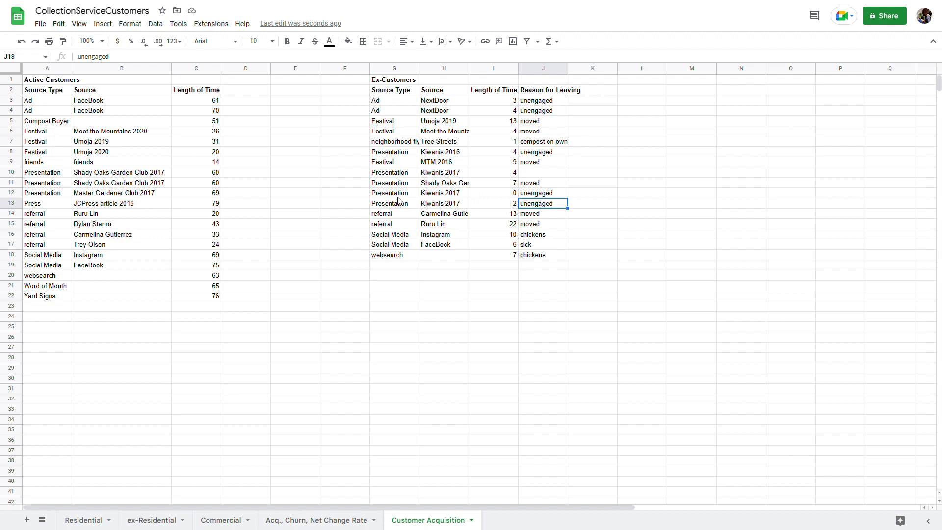
# Highlight the four Presentation ex-customers, then the referral and Social Media rows in both tables
pyautogui.moveTo(411, 176); pyautogui.dragTo(530, 208)
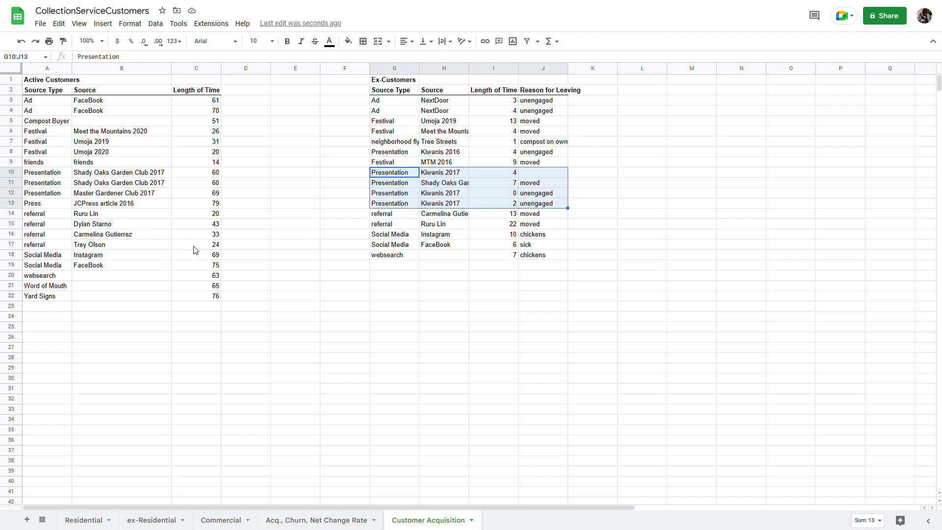
pyautogui.moveTo(66, 219)
pyautogui.mouseDown()
pyautogui.moveTo(172, 234)
pyautogui.moveTo(195, 252)
pyautogui.mouseUp()
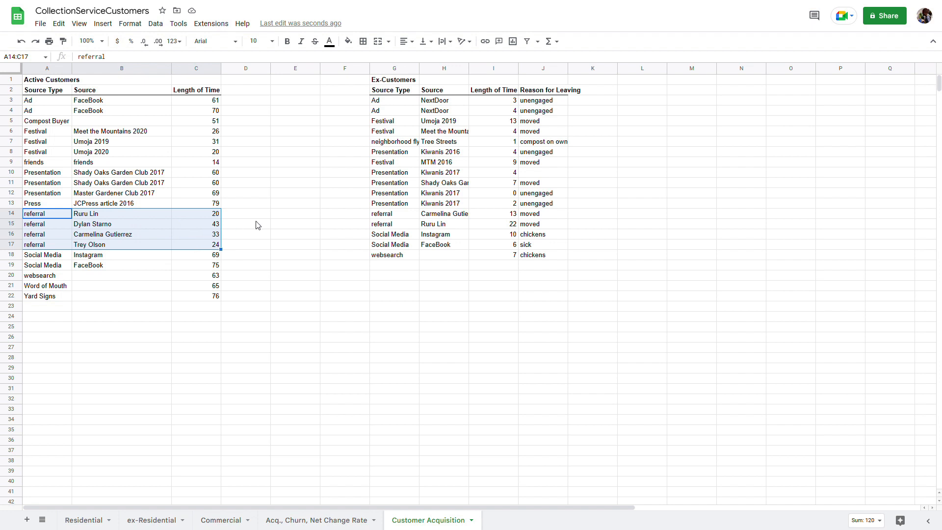
pyautogui.moveTo(385, 219); pyautogui.dragTo(532, 228)
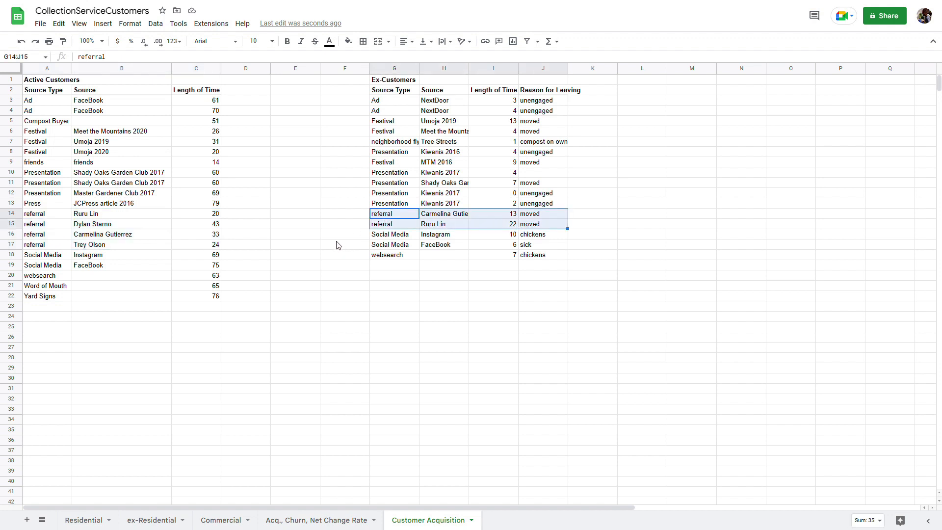
pyautogui.moveTo(43, 256); pyautogui.dragTo(187, 268)
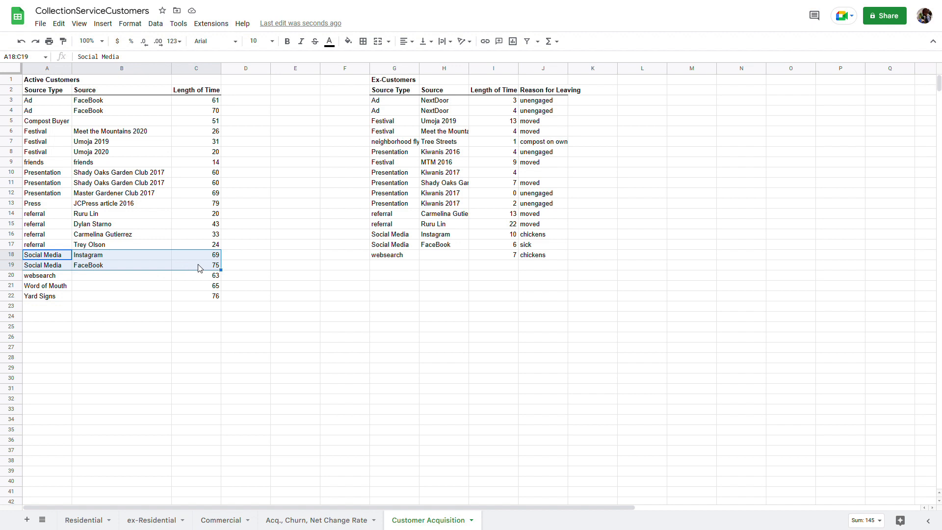
pyautogui.moveTo(413, 239); pyautogui.dragTo(533, 249)
# Check the 'chickens' and 'sick' leaving reasons in J16 and J17, then return to Residential
pyautogui.click(550, 235)
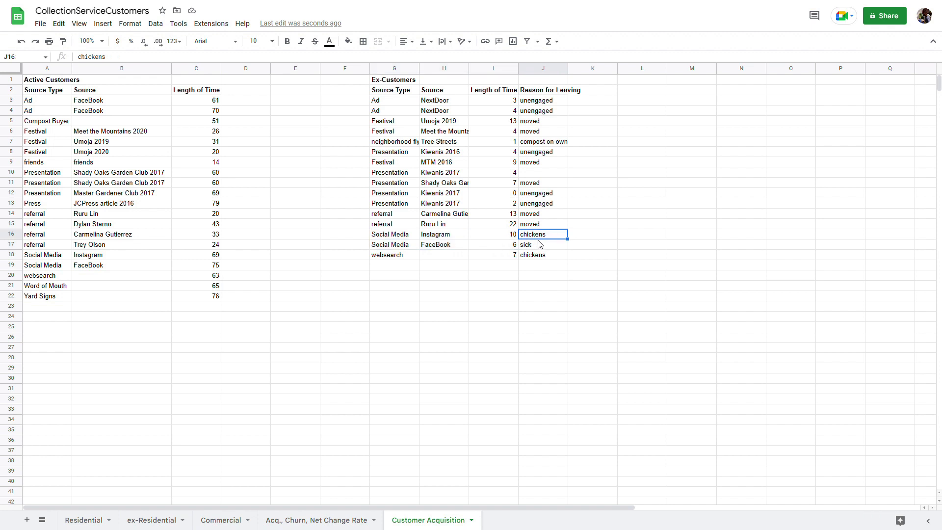
pyautogui.click(541, 246)
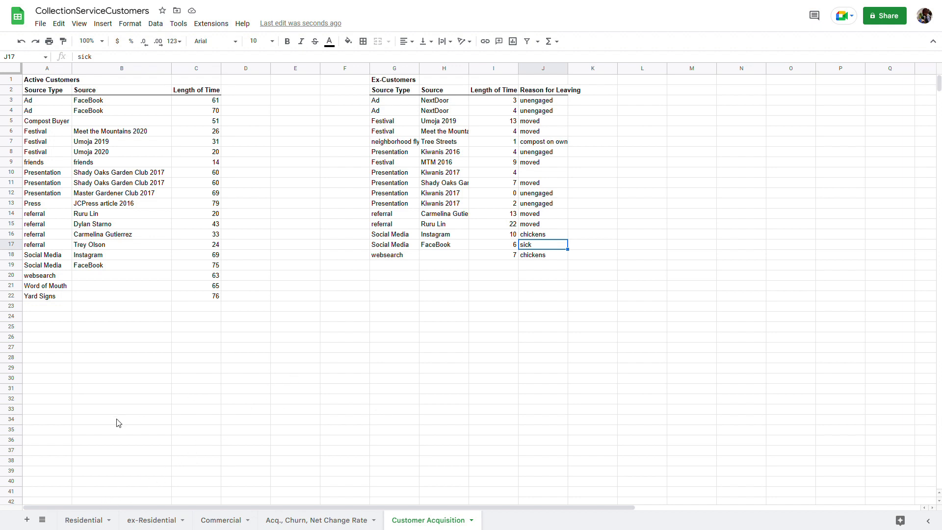
pyautogui.click(99, 519)
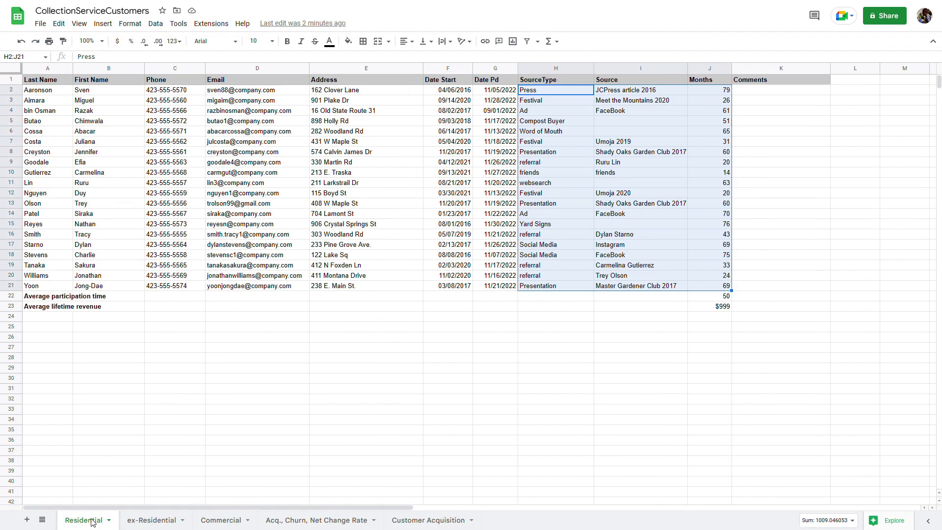
# Look through the ex-Residential and Acq., Churn, Net Change Rate sheets before returning to Customer Acquisition
pyautogui.click(161, 520)
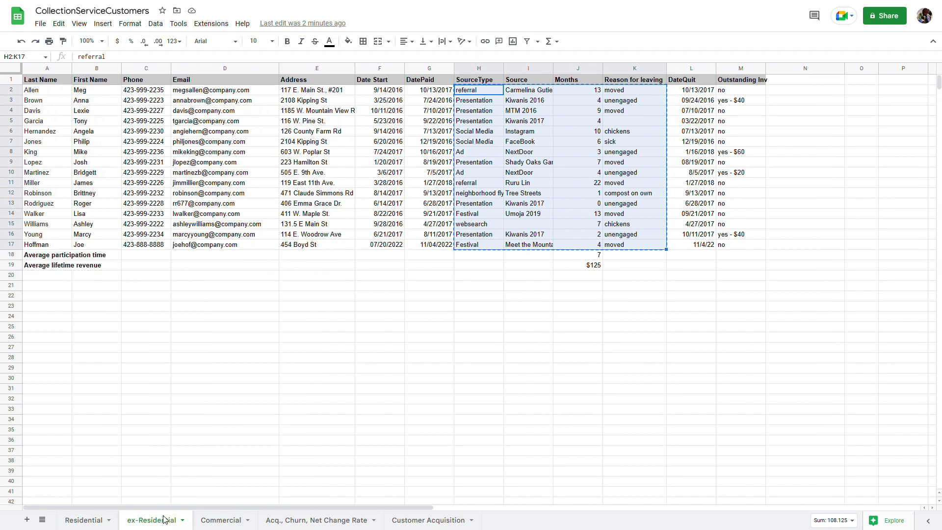
pyautogui.click(284, 521)
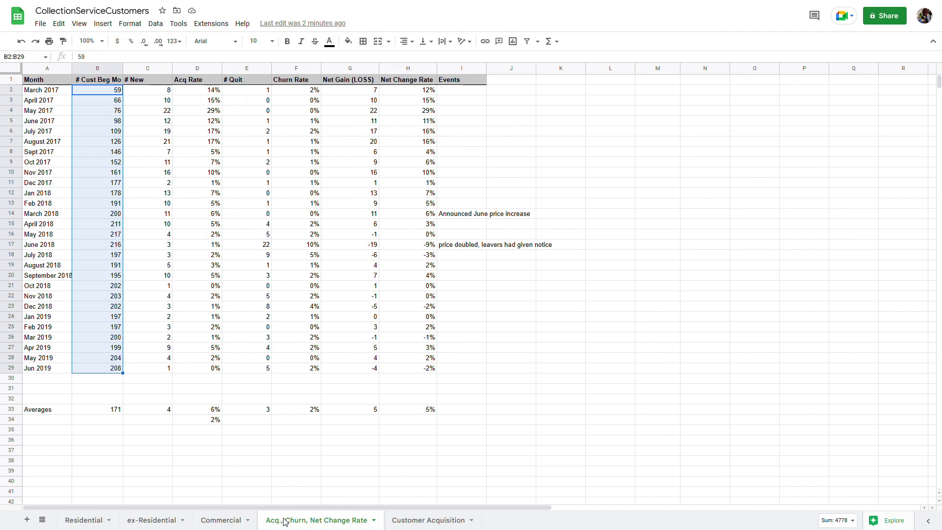
pyautogui.click(450, 522)
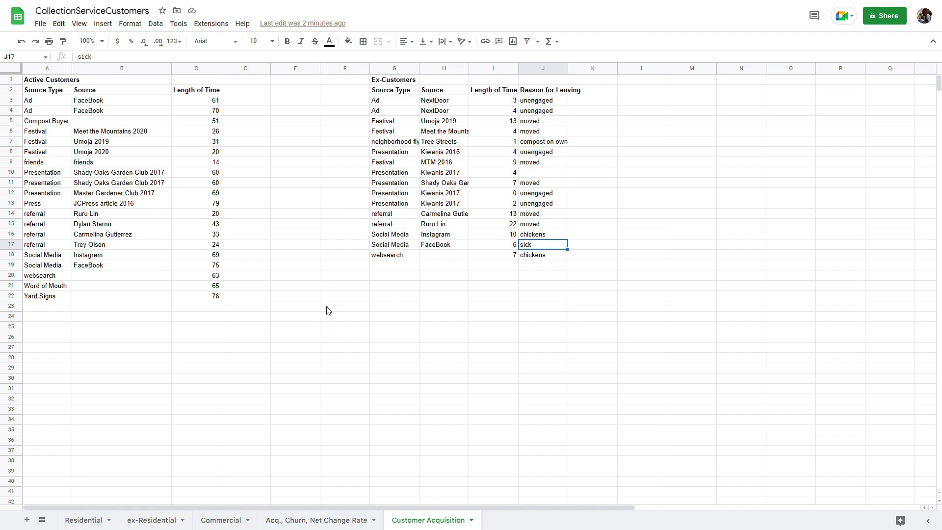
# Highlight the two Shady Oaks Garden Club rows in A10:B11, then go back to A3
pyautogui.click(69, 174)
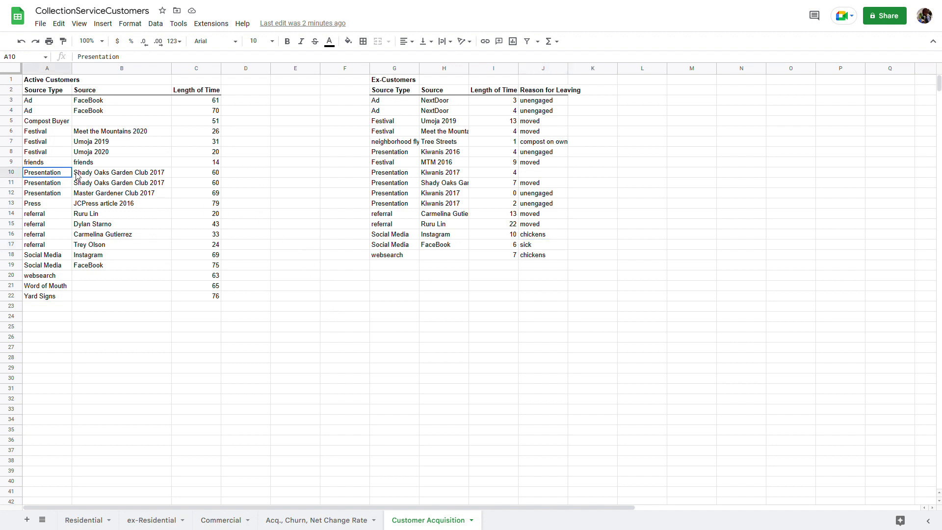
pyautogui.moveTo(80, 176); pyautogui.dragTo(86, 185)
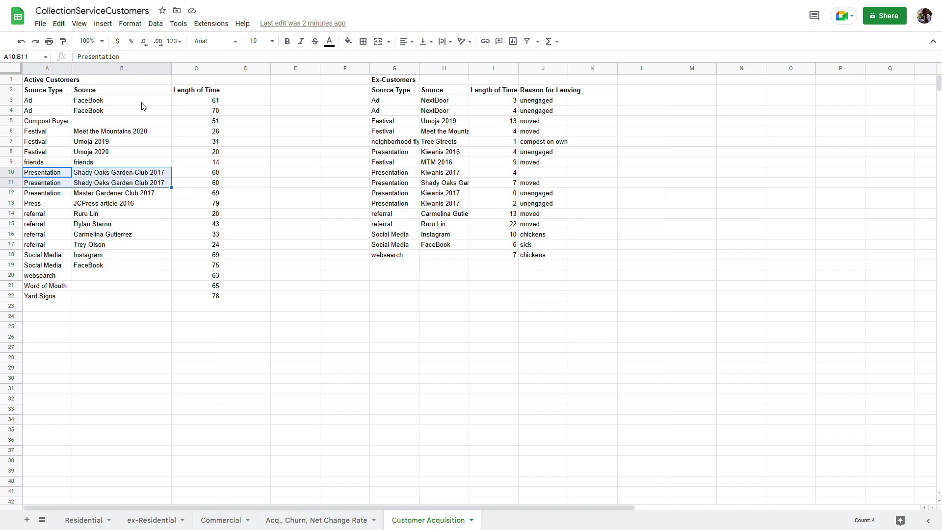
pyautogui.click(57, 103)
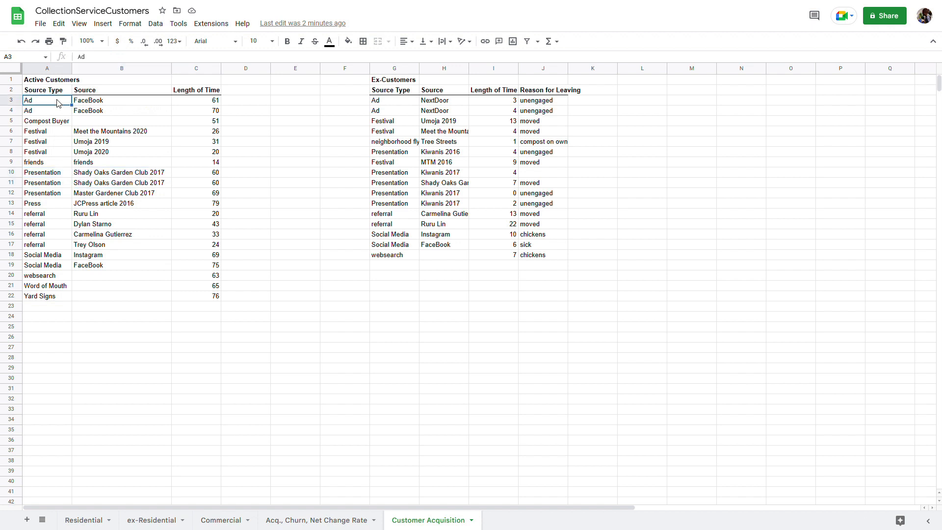